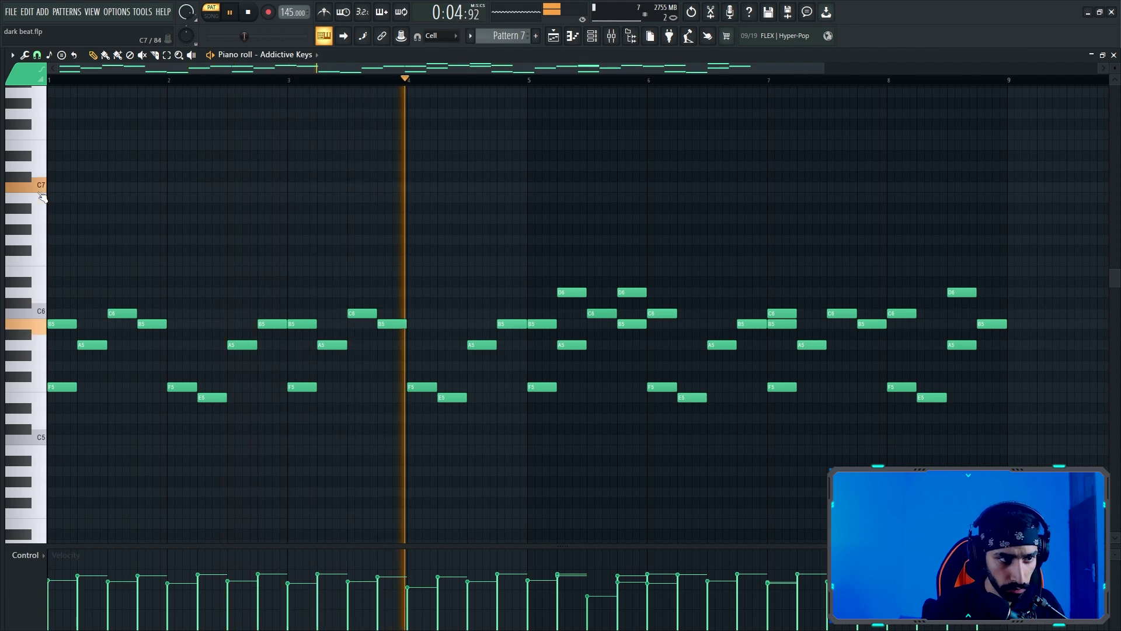
Try a C7 note above the melody at the end of bar 1.
key(space)
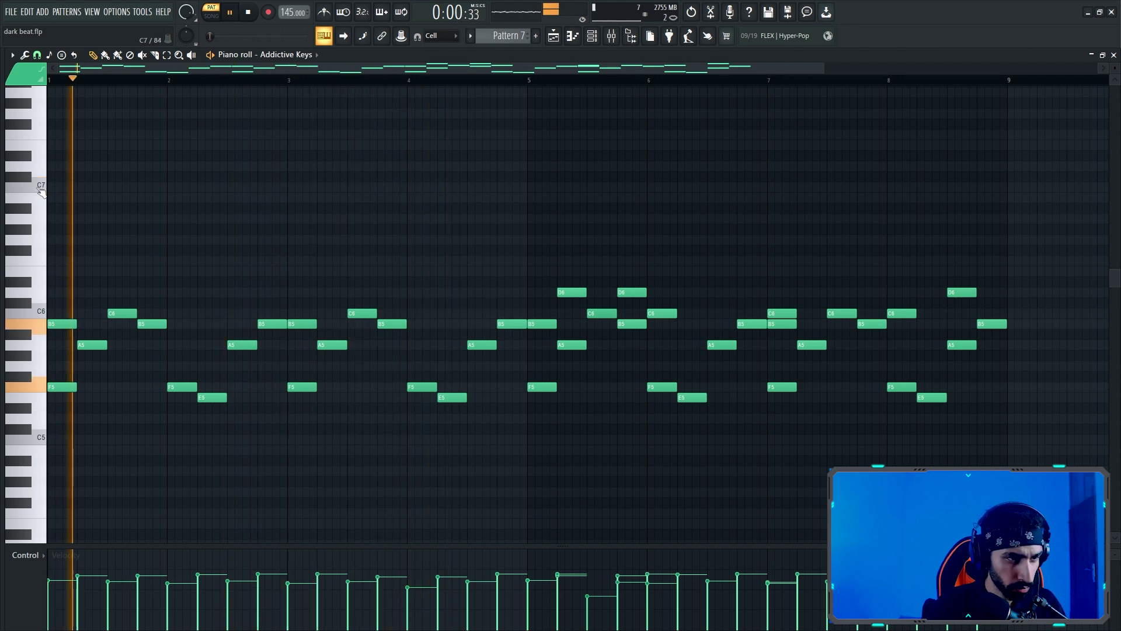
click(139, 187)
right_click(218, 189)
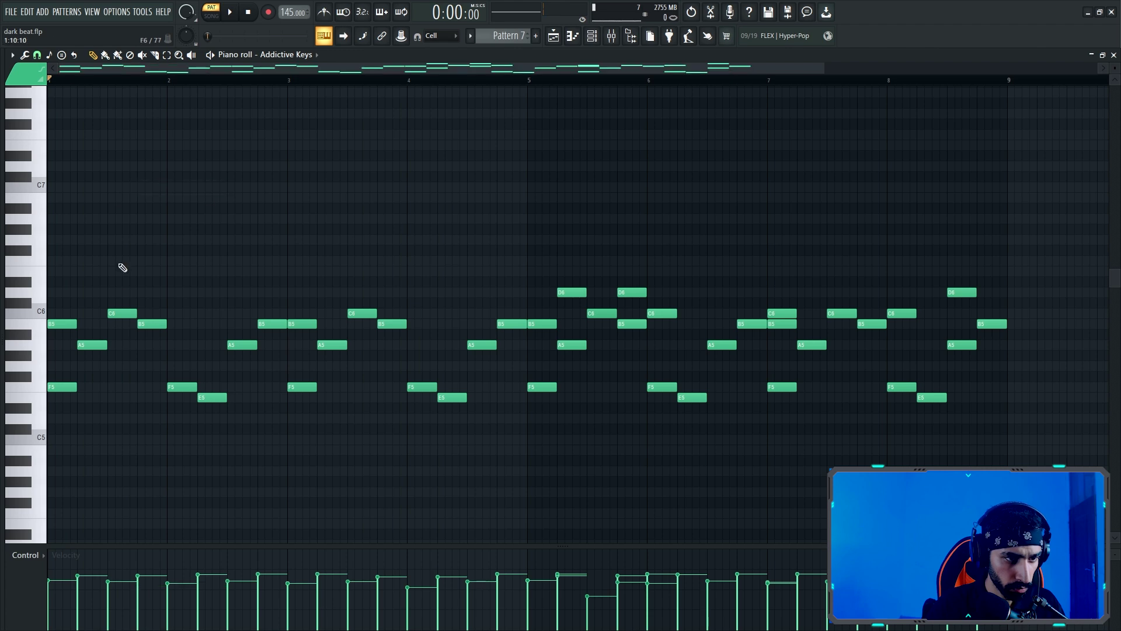
click(139, 188)
key(space)
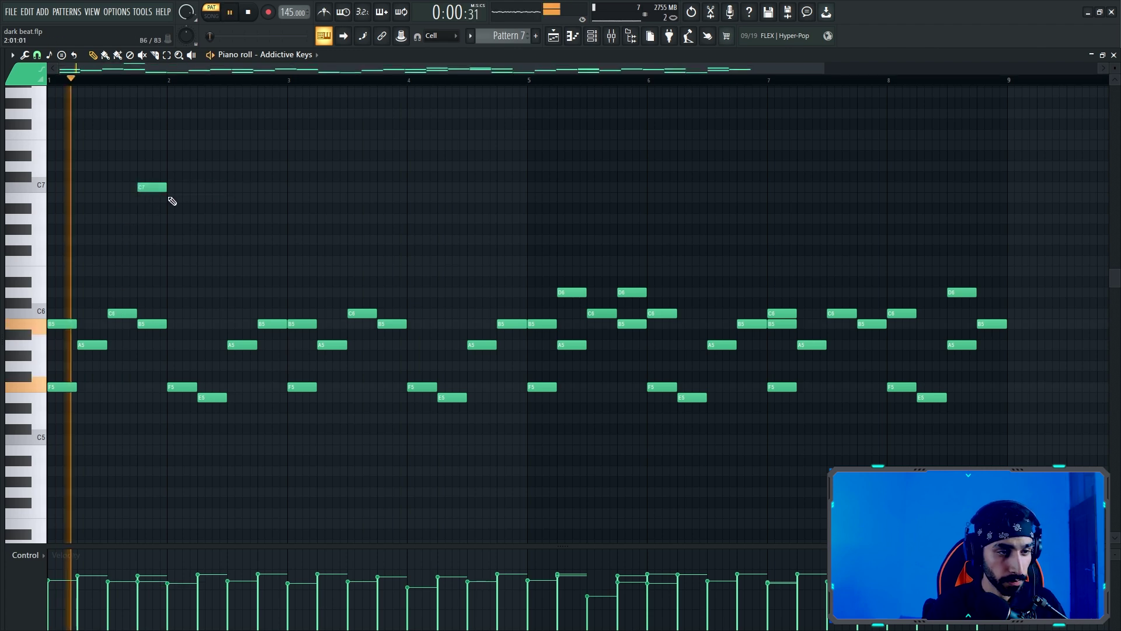
key(space)
right_click(151, 190)
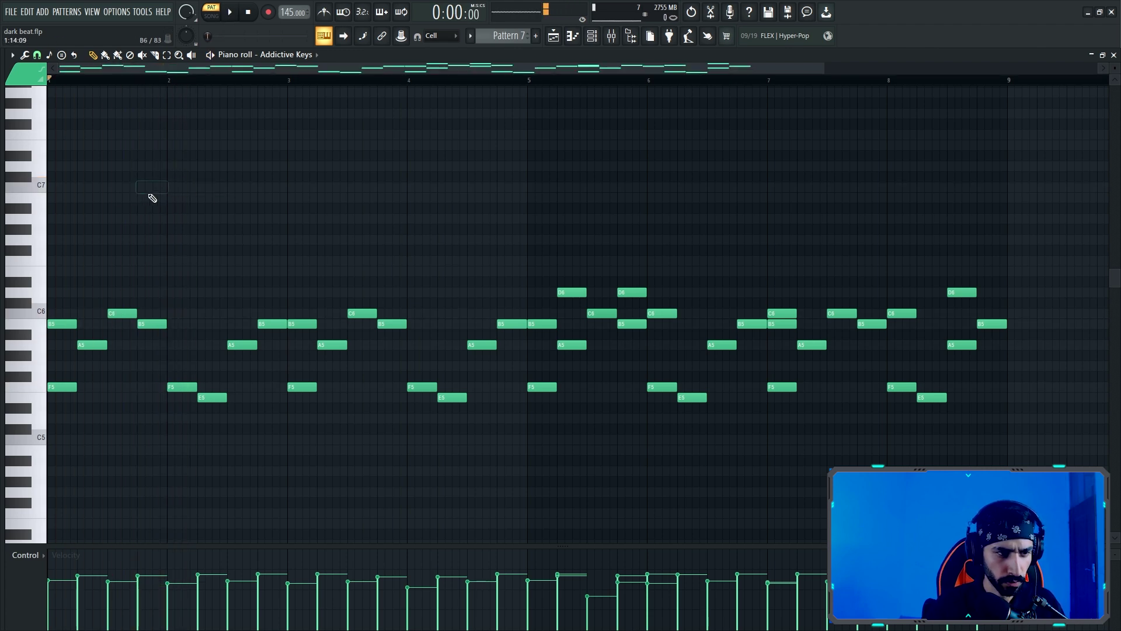
Add high notes above the melody: B6 at the end of bar 1, C7 at the end of bar 2, B6 at the start of bar 3.
click(150, 198)
key(space)
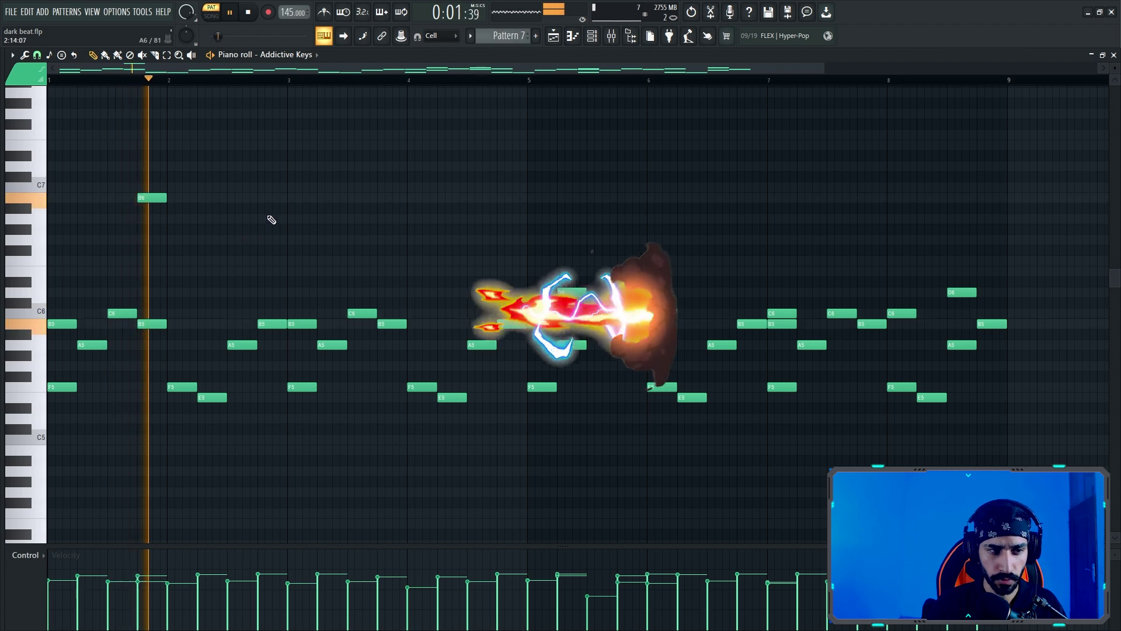
click(265, 186)
click(294, 197)
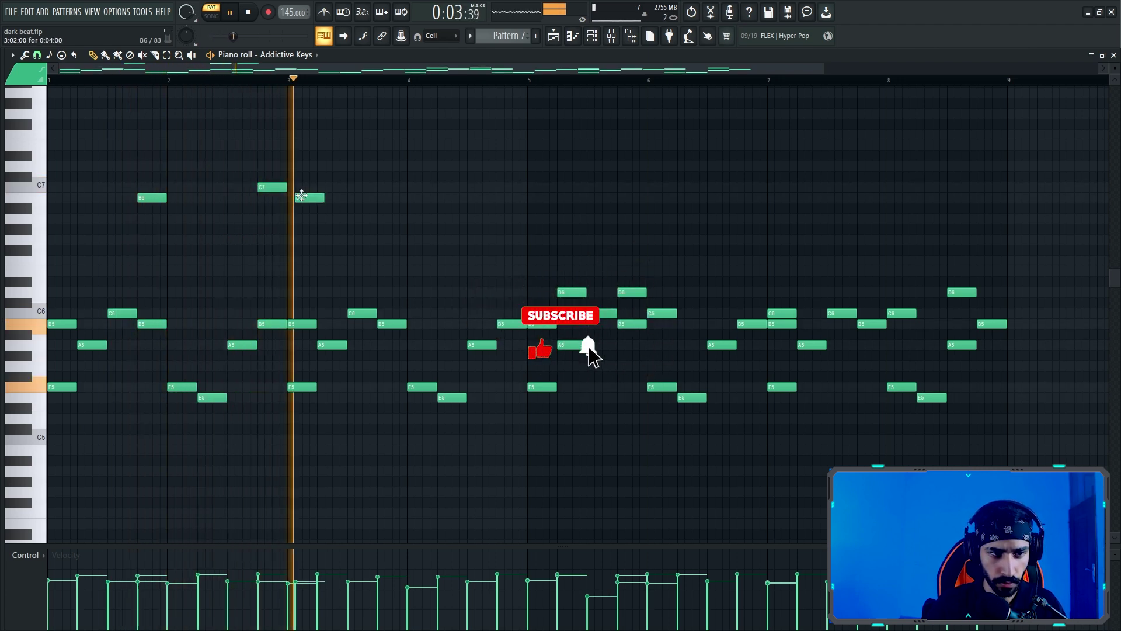
key(space)
key(space)
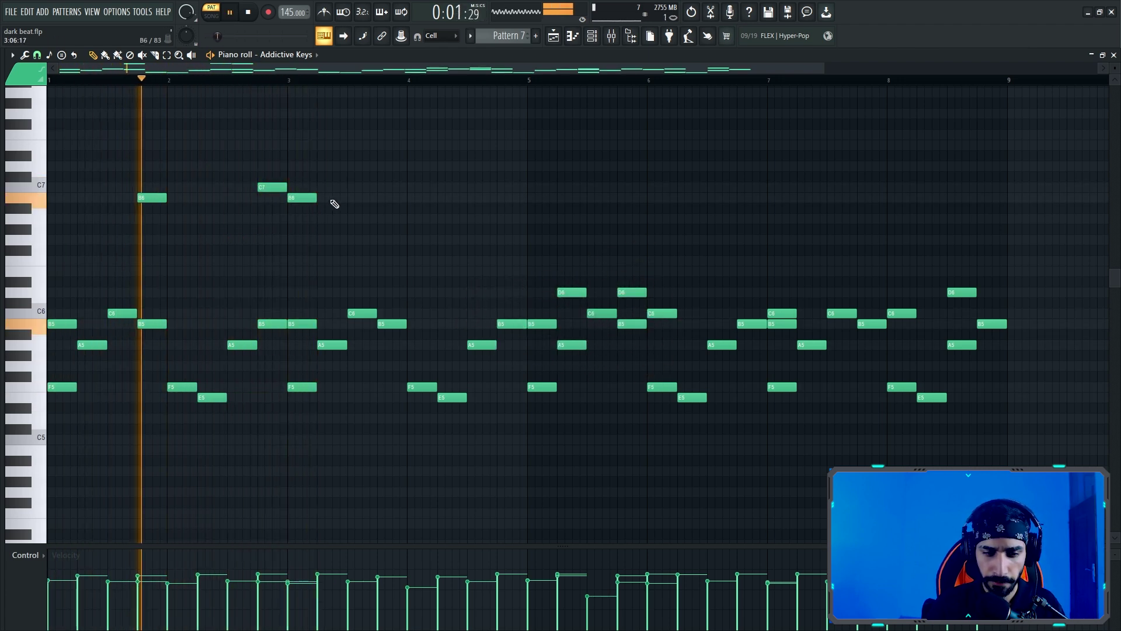
Delete the three high notes above the melody and undo the deletions.
key(space)
right_click(302, 197)
right_click(283, 189)
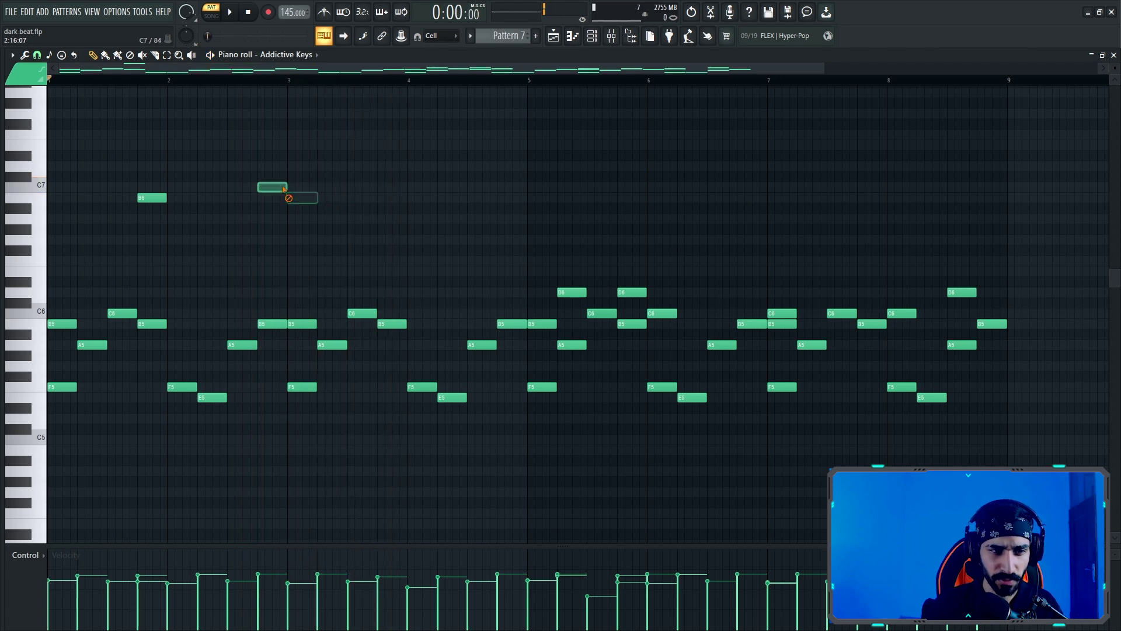
right_click(152, 198)
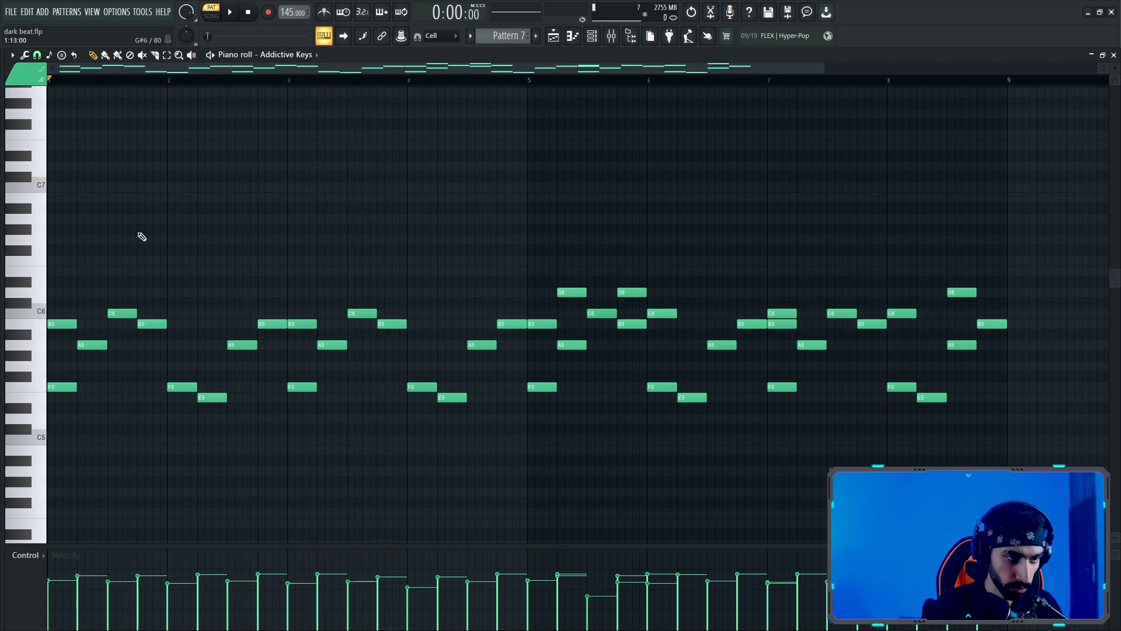
key(ctrl+z)
key(ctrl+z)
key(ctrl+z)
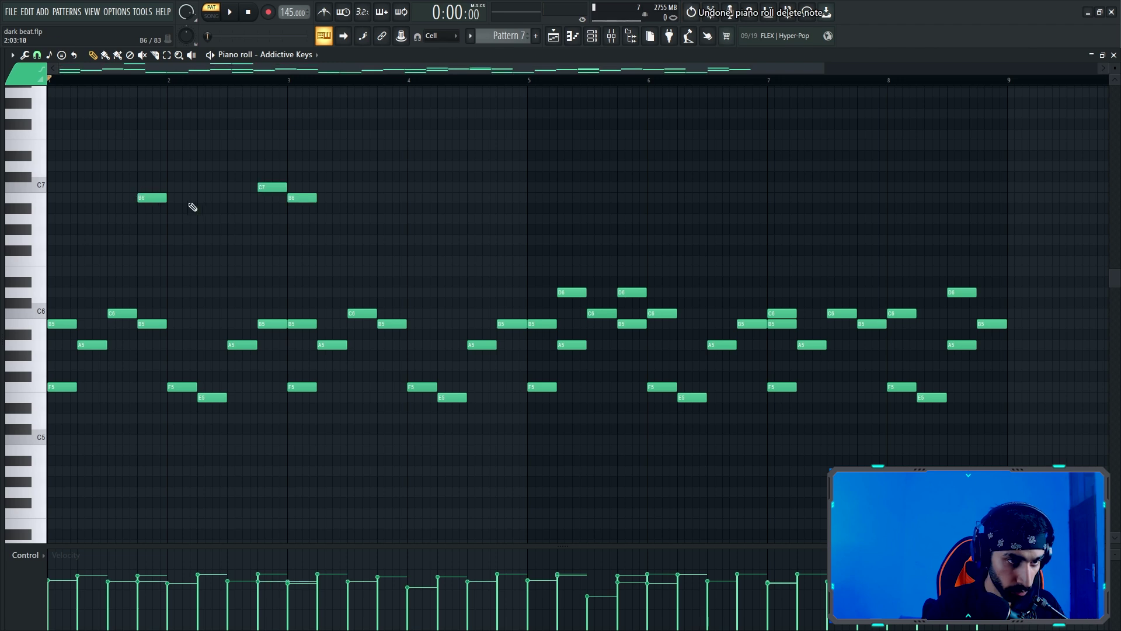
Lay long A4 bass notes under bars 1 to 4, one each in bars 1 and 3 and two each in bars 2 and 4.
click(61, 450)
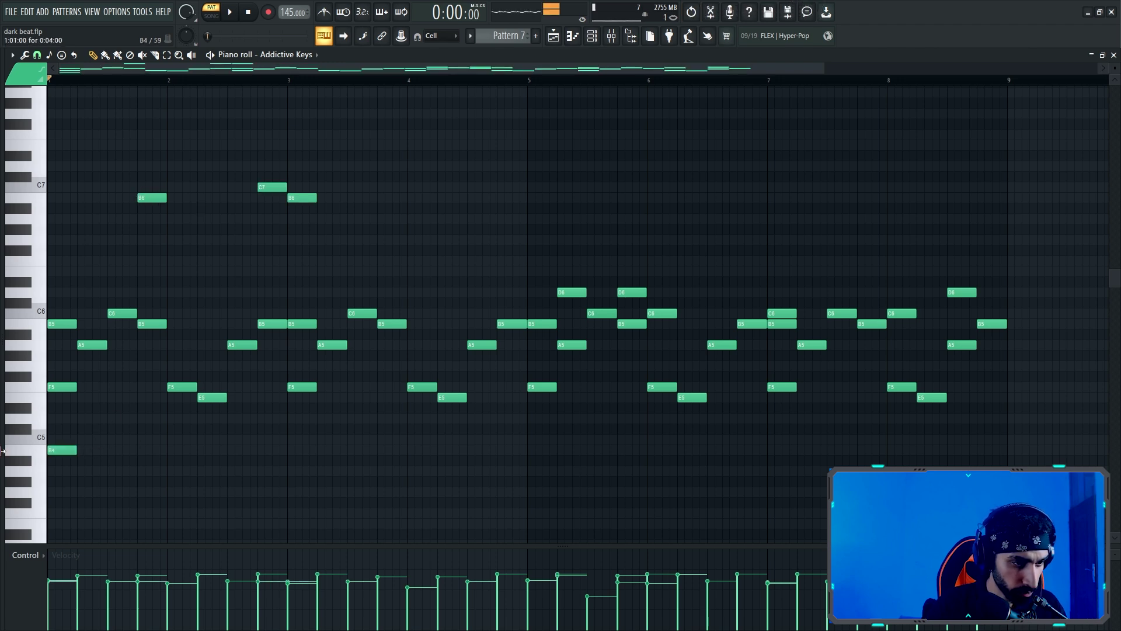
drag(66, 453, 66, 476)
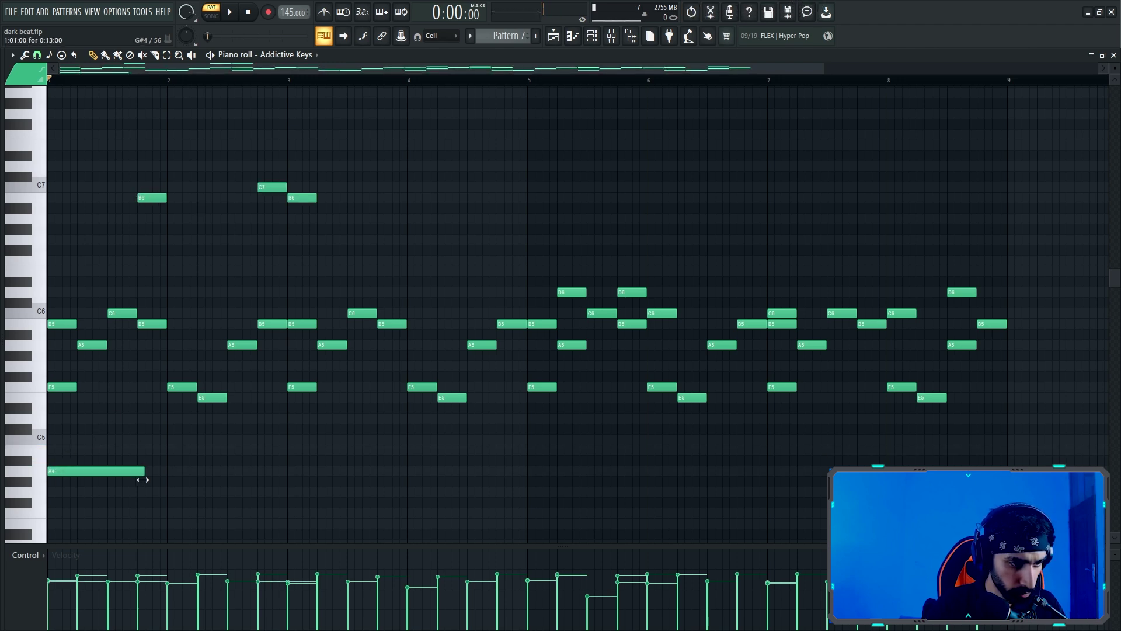
click(172, 474)
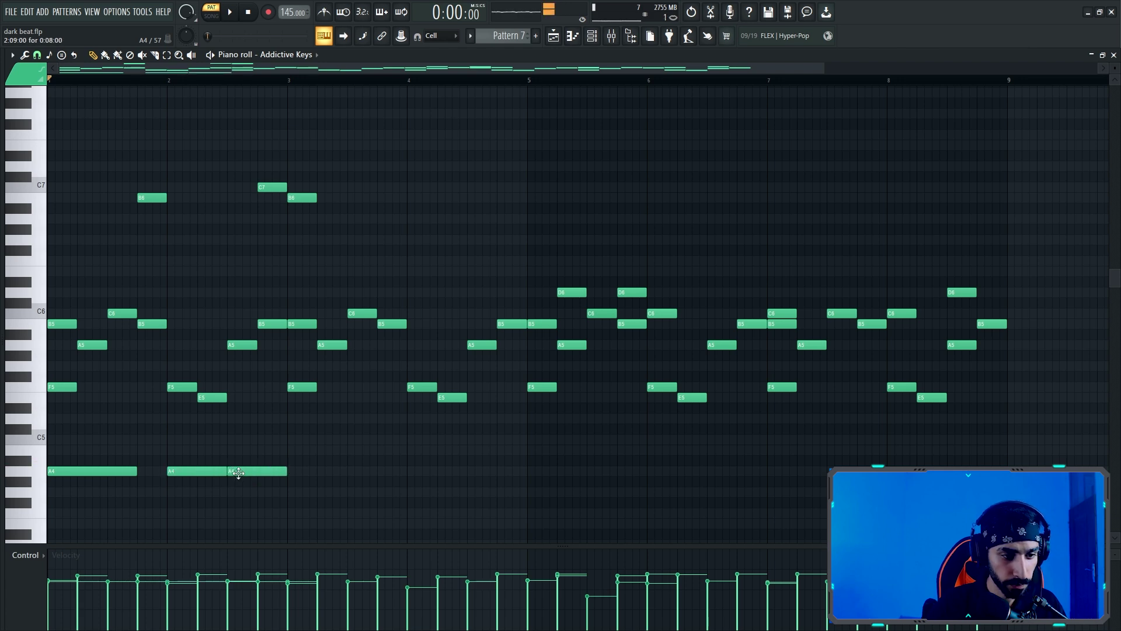
click(292, 471)
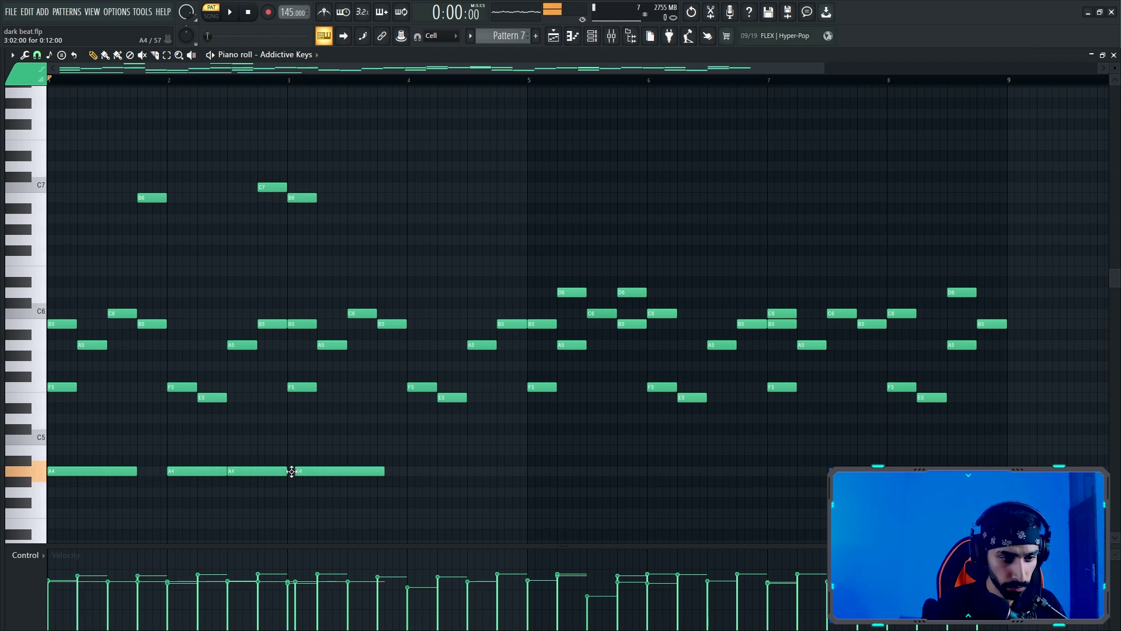
drag(441, 456, 306, 488)
ctrl+click(358, 465)
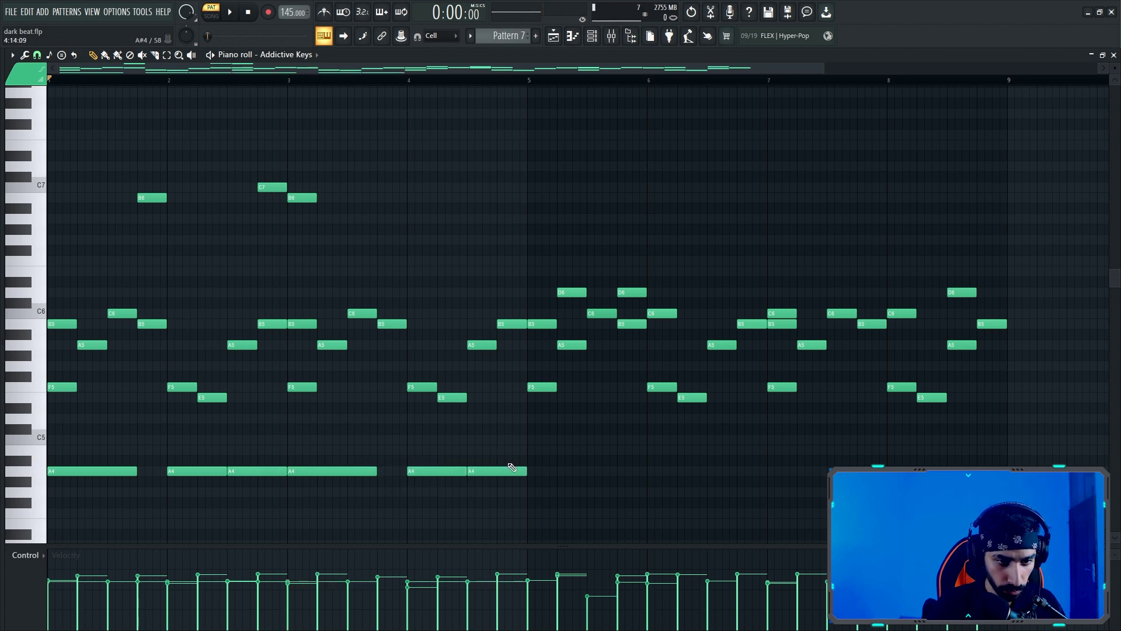
key(space)
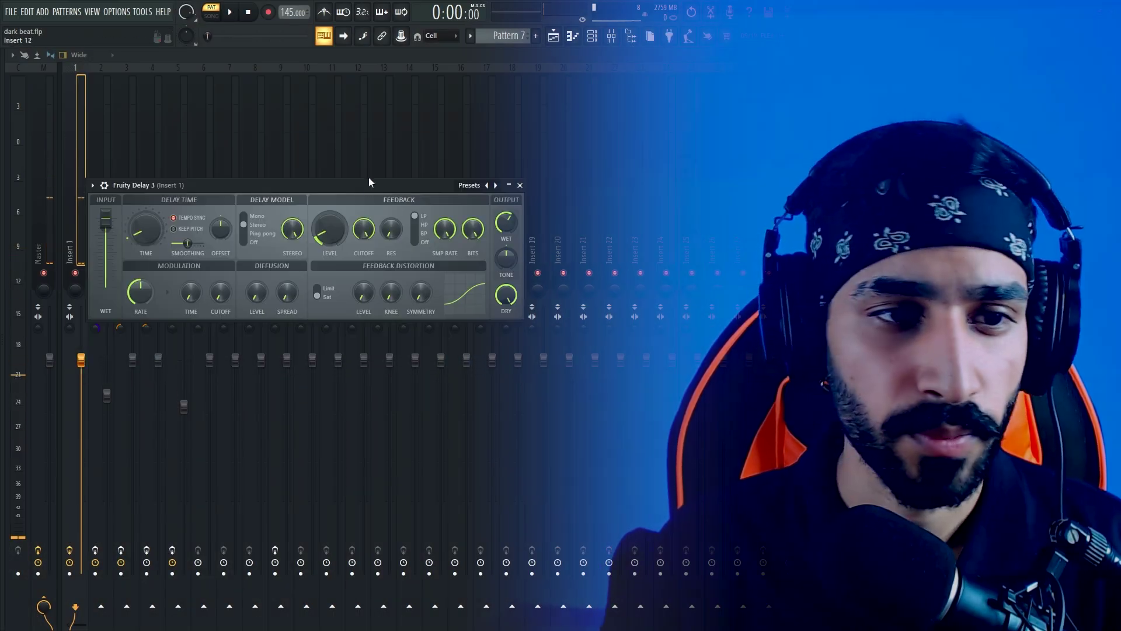
Play the pattern while examining the Fruity Delay 3 and ValhallaVintageVerb effects on Insert 1.
drag(366, 183, 344, 166)
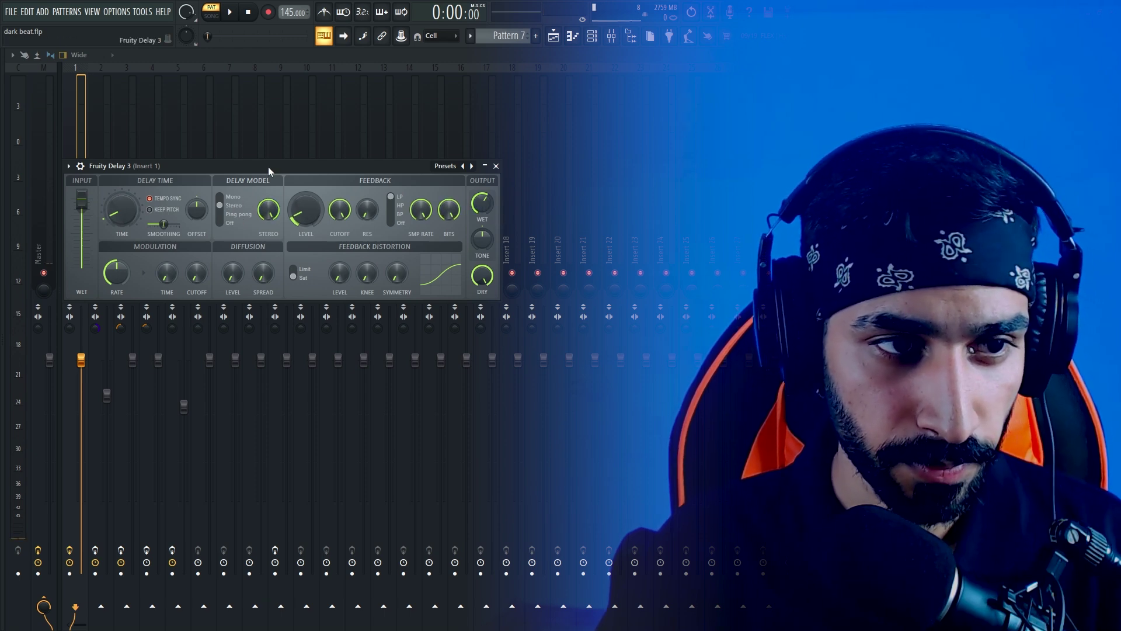
key(space)
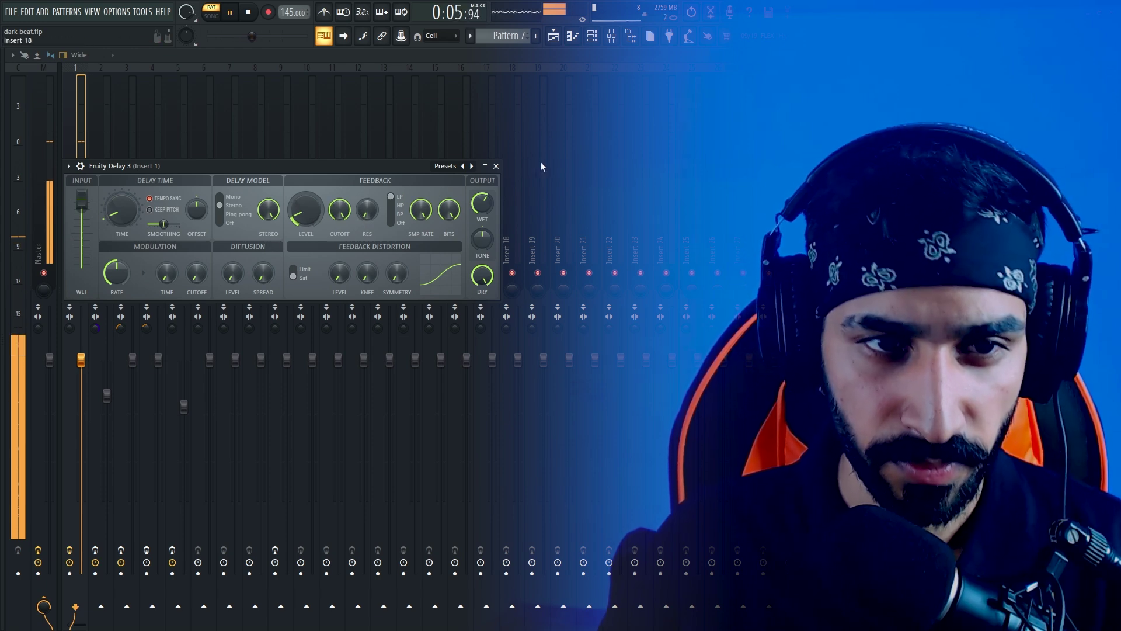
click(1016, 111)
click(1016, 130)
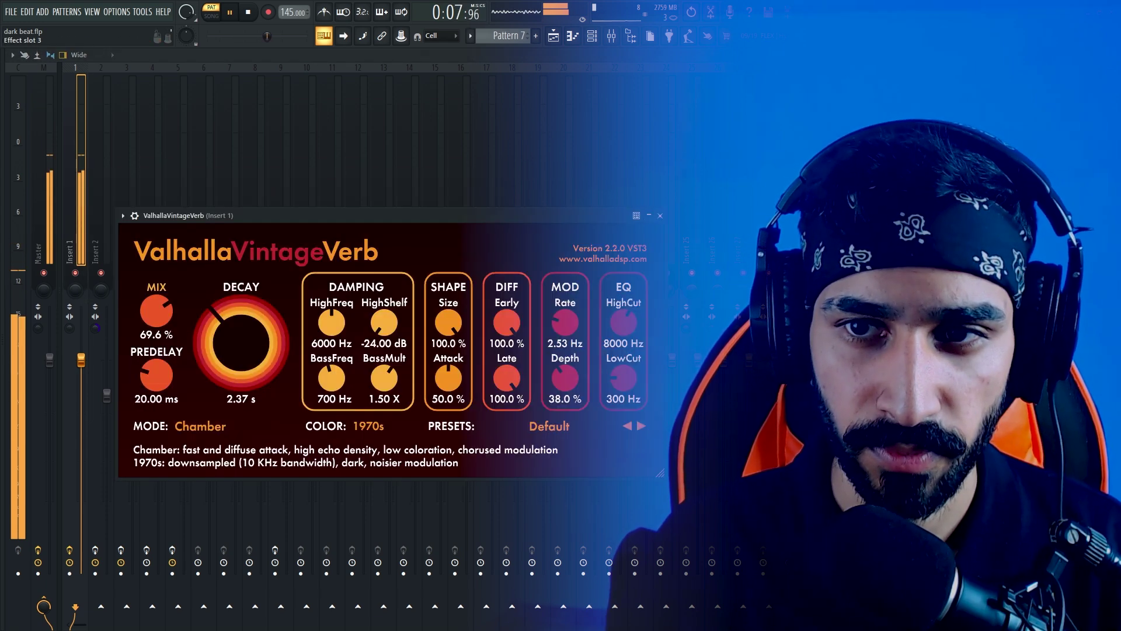
drag(393, 211, 330, 137)
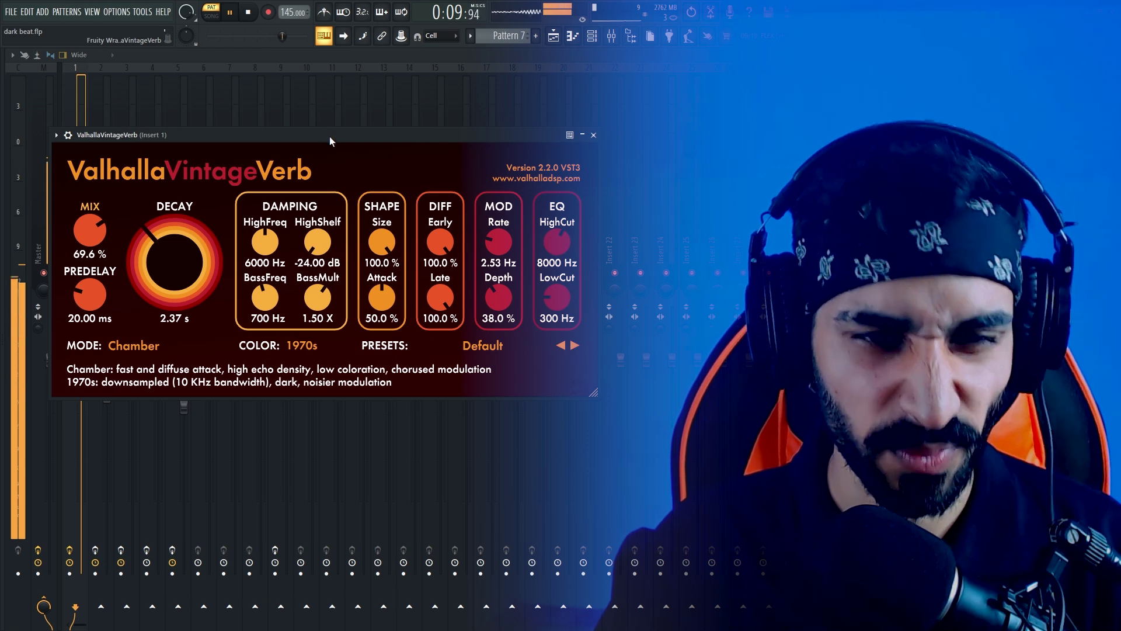
Audition the reverb with its EQ LowCut at 10 Hz, then set the LowCut to 280 Hz and close the plugin.
key(space)
drag(557, 297, 561, 345)
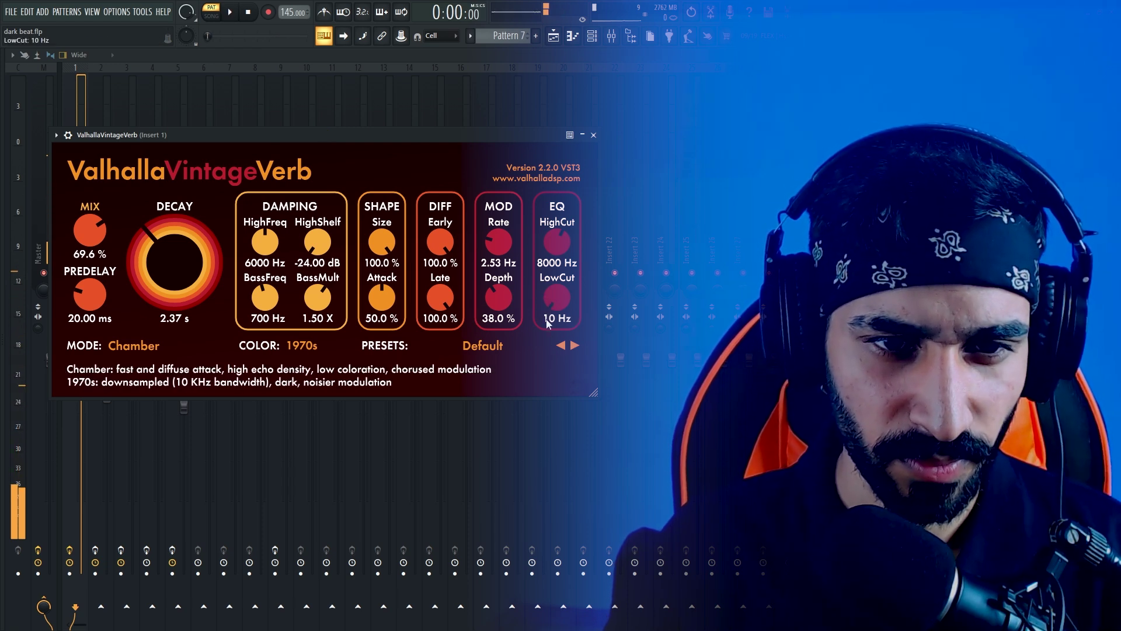
drag(483, 131, 483, 128)
key(space)
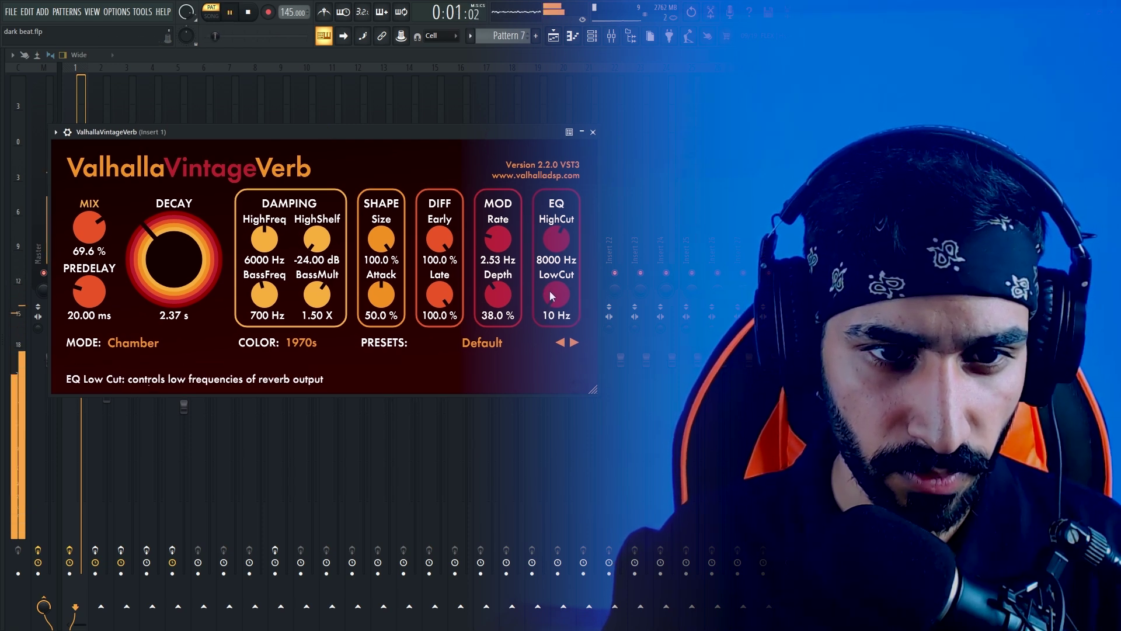
drag(550, 282, 549, 278)
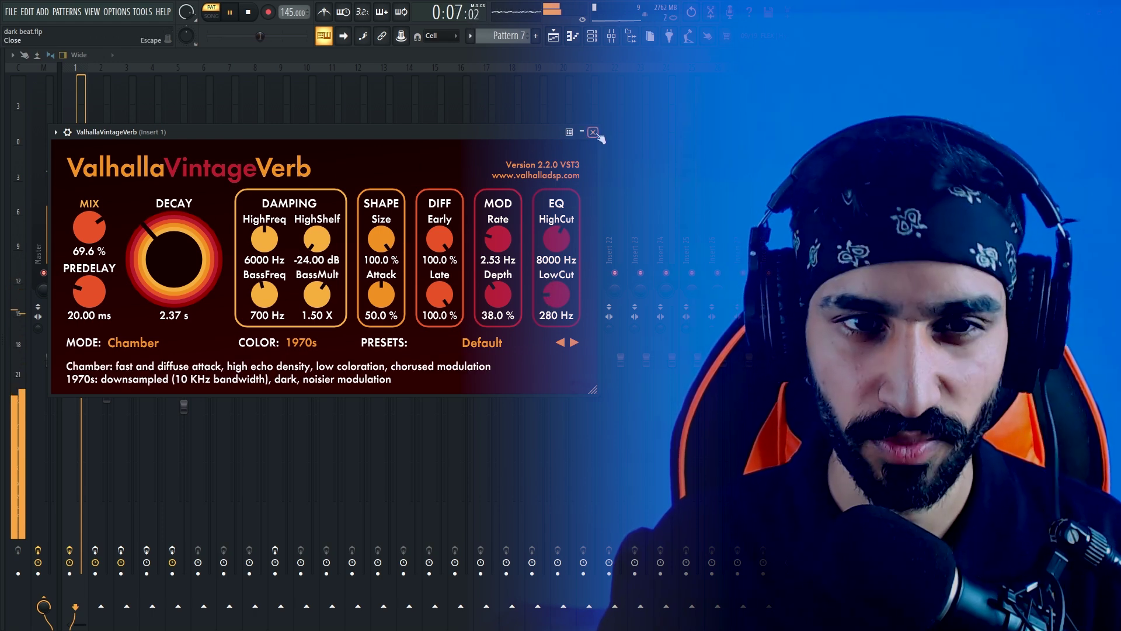
click(593, 131)
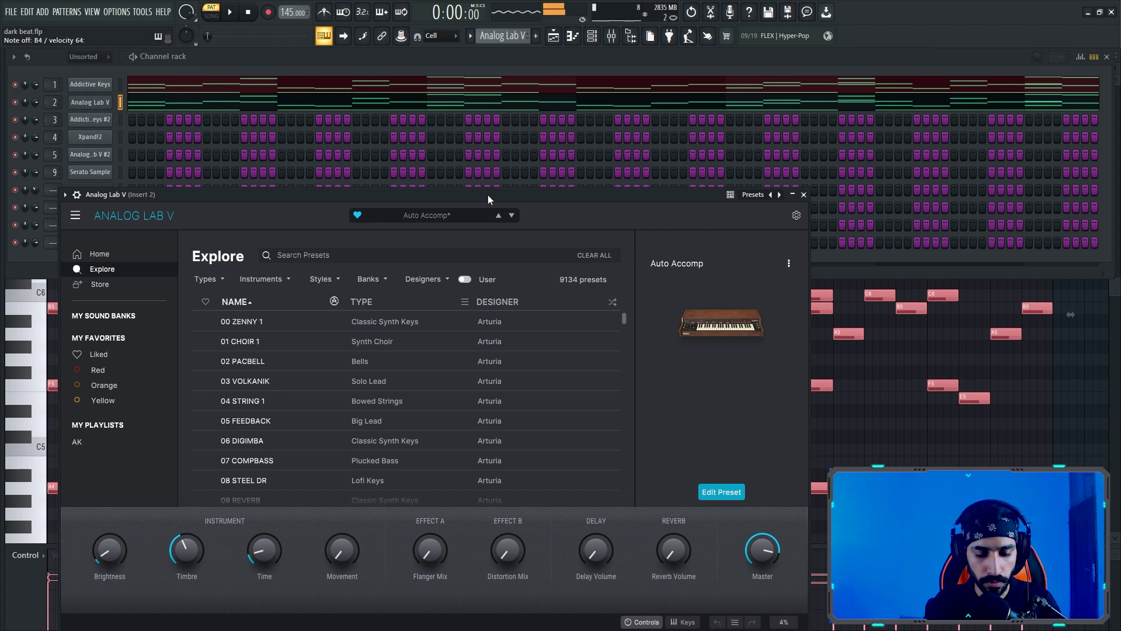
Close the Analog Lab V plugin and play the pattern with the Addictive Keys channel muted.
click(804, 195)
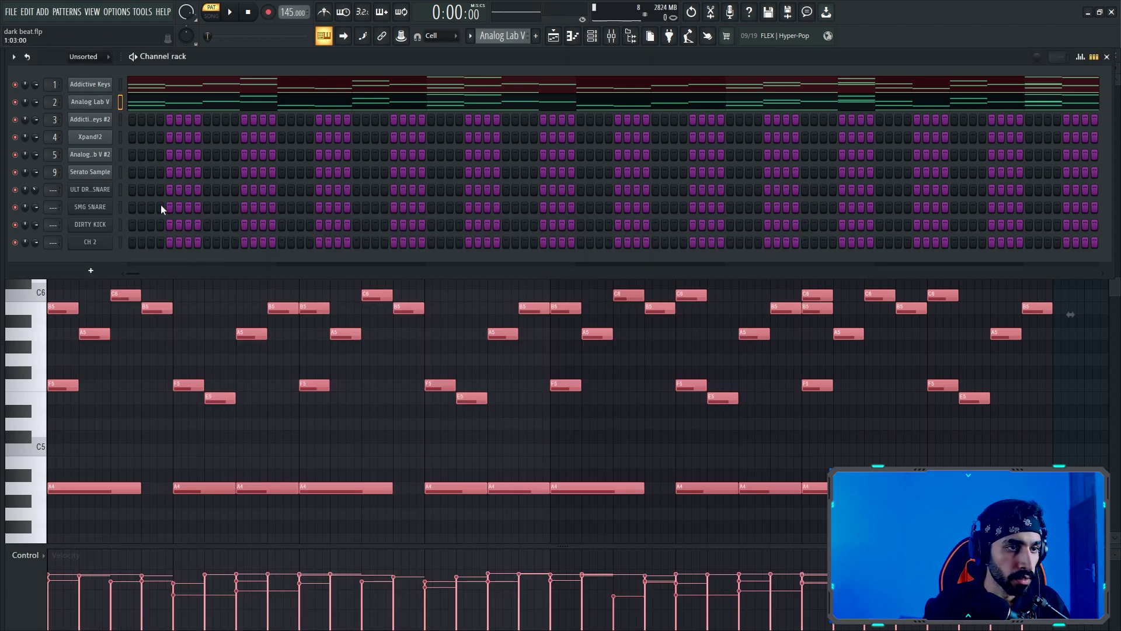
click(202, 285)
key(space)
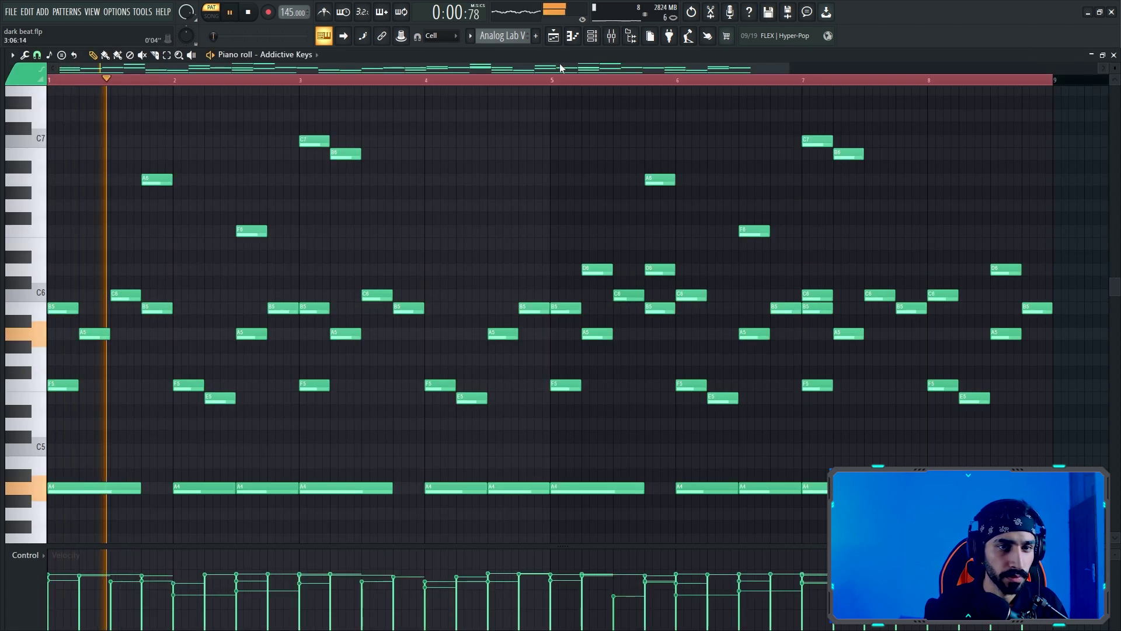
click(591, 37)
click(15, 84)
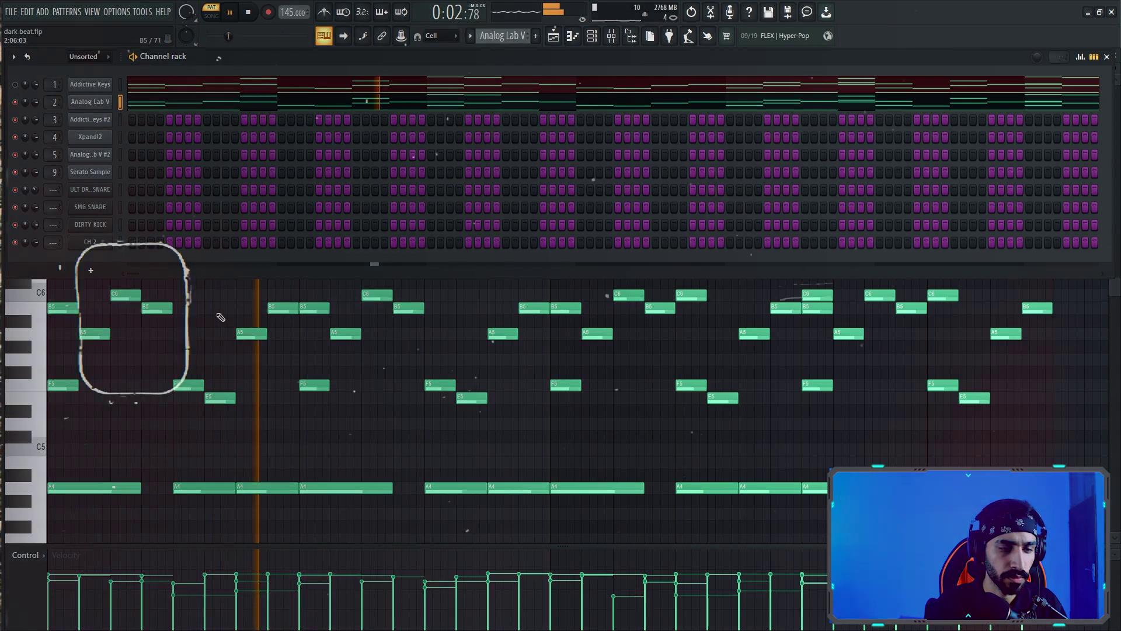
click(221, 317)
scroll(350, 251, down, 1)
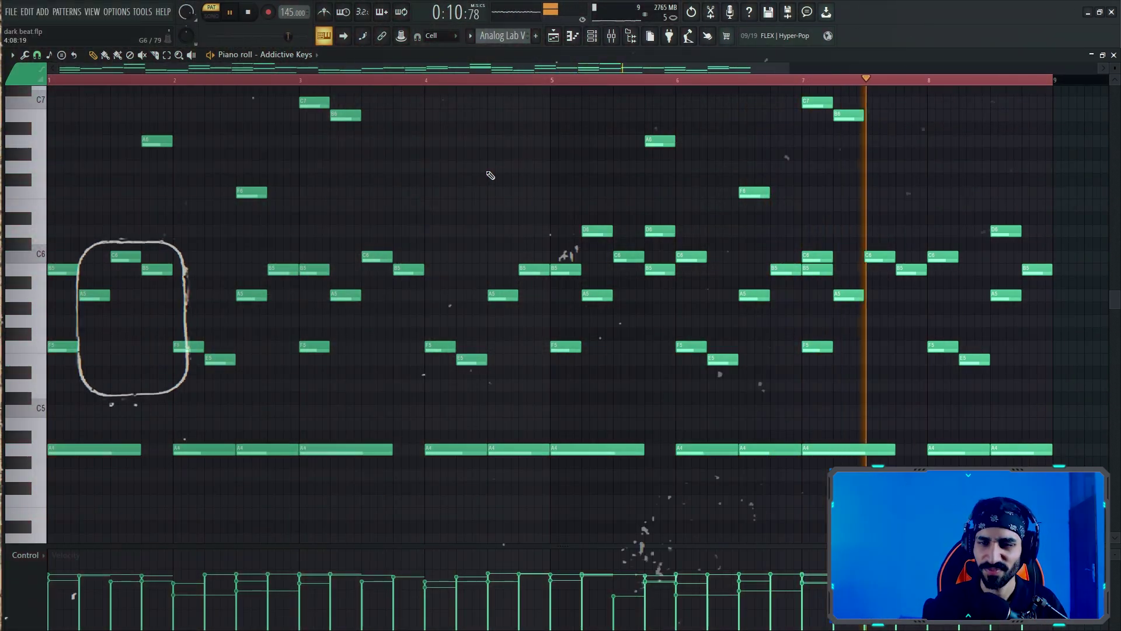
scroll(491, 175, up, 2)
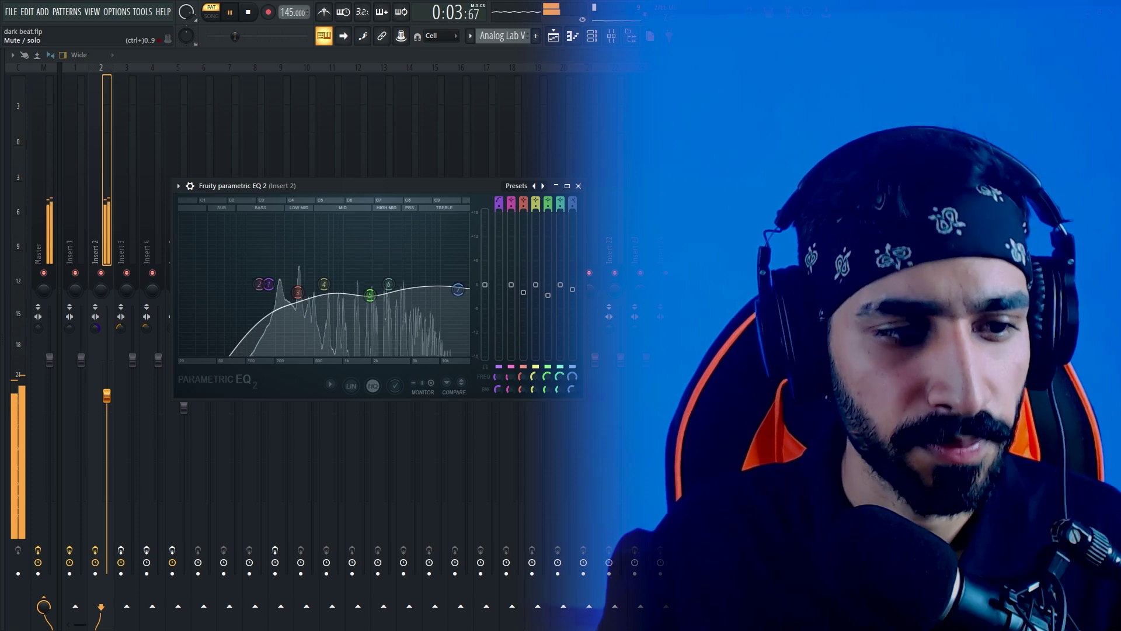
Open Effectrix on Insert 2 and examine its Reverse and Delay sequence during playback.
click(1022, 114)
click(1022, 134)
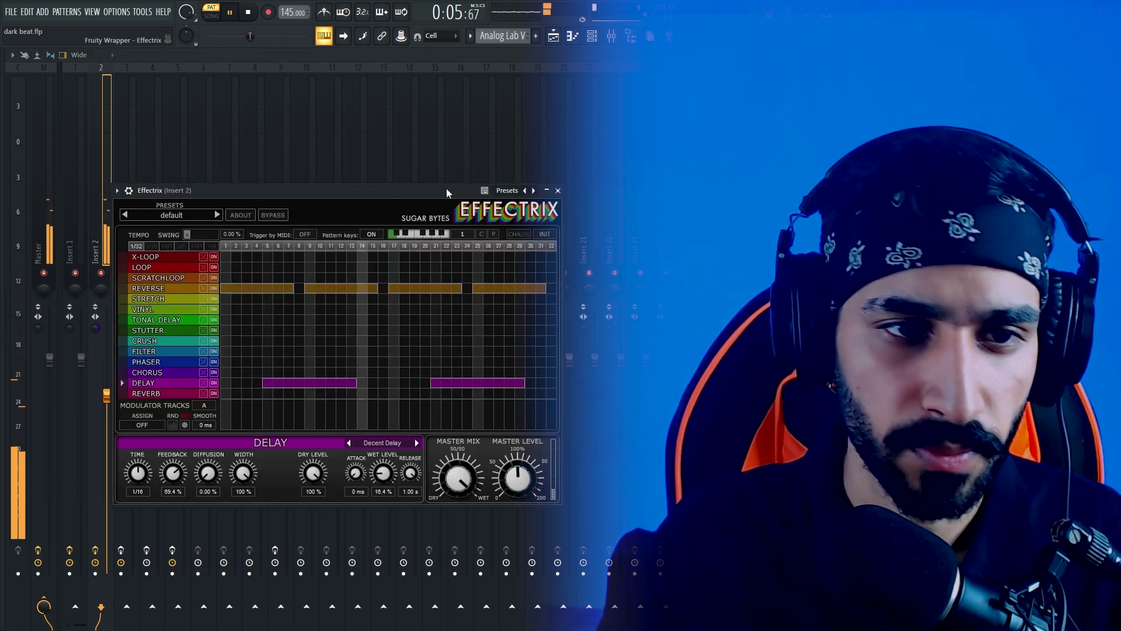
drag(446, 191, 404, 144)
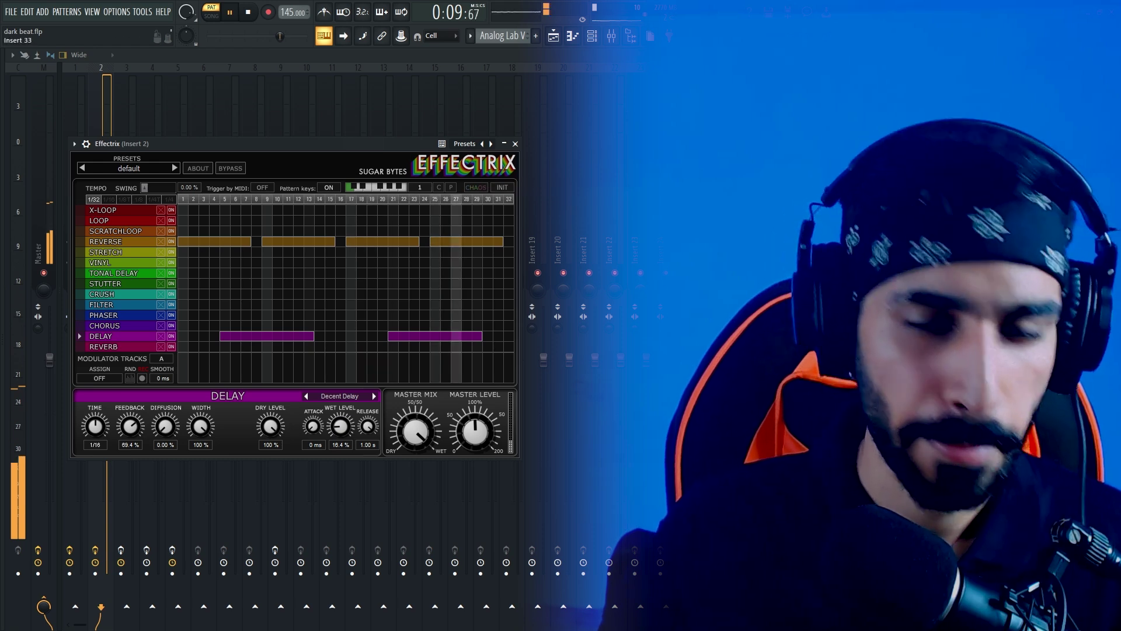
key(Escape)
Open Portal on Insert 2, examine the FALLEN-ONES preset in its preset browser, and close the plugin.
click(1022, 131)
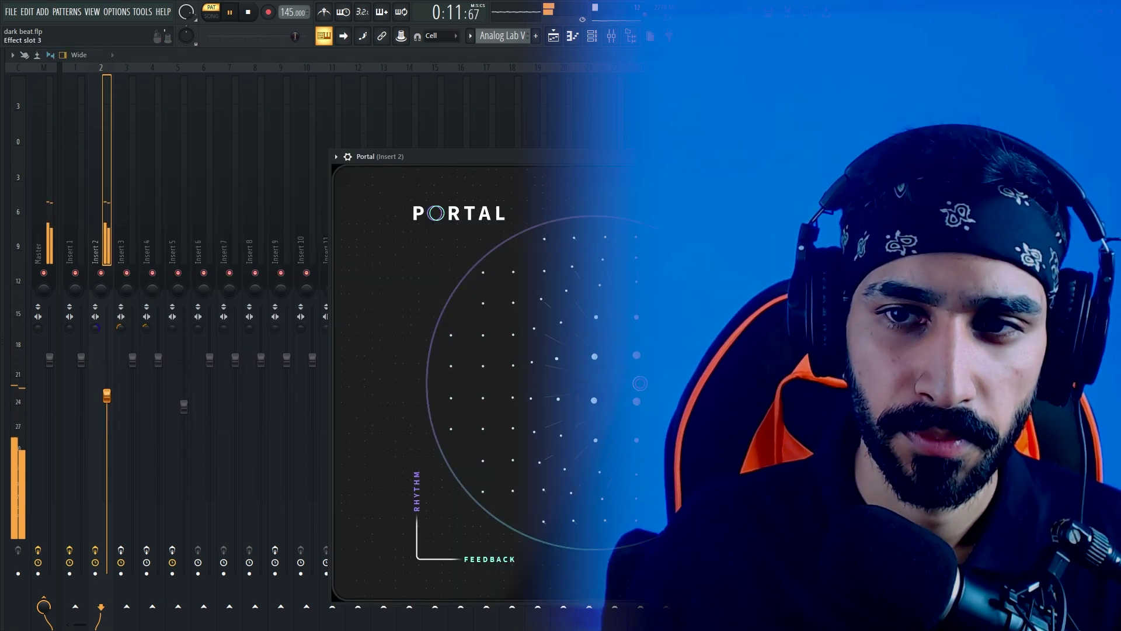
drag(666, 158, 366, 74)
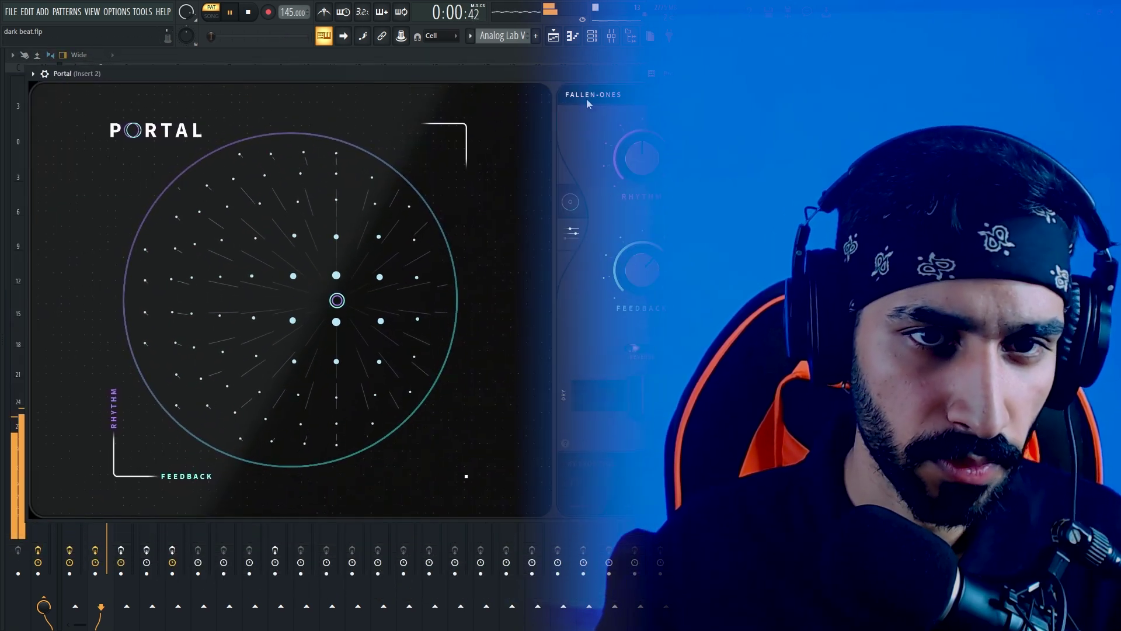
click(587, 99)
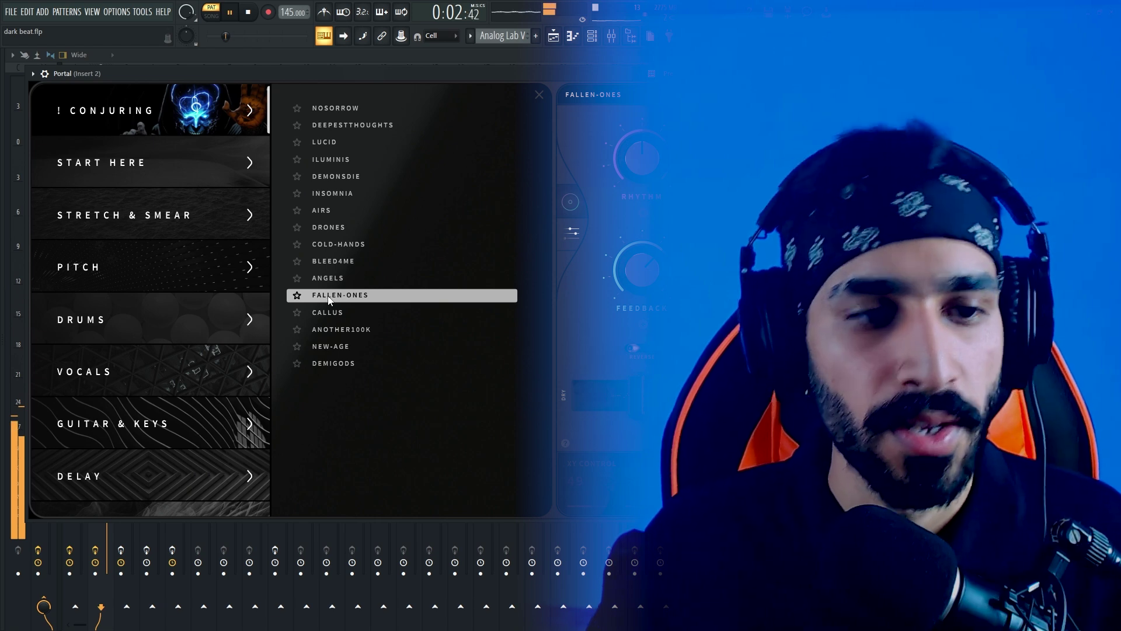
click(737, 74)
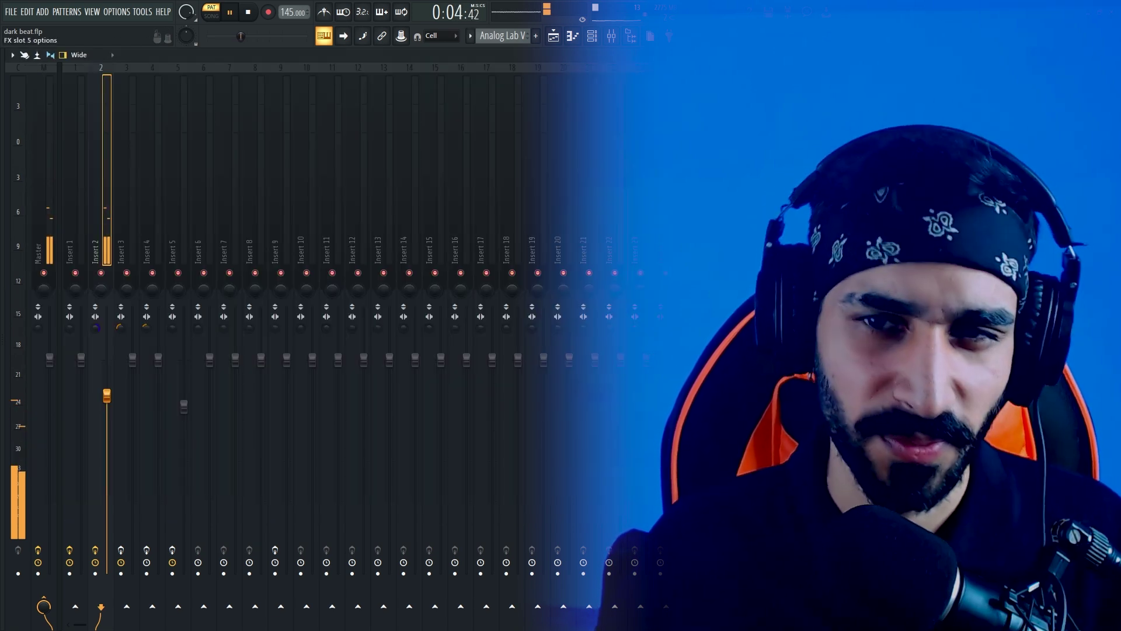
Open ShaperBox 3 on Insert 2 and examine its Pan curve during playback.
click(1011, 169)
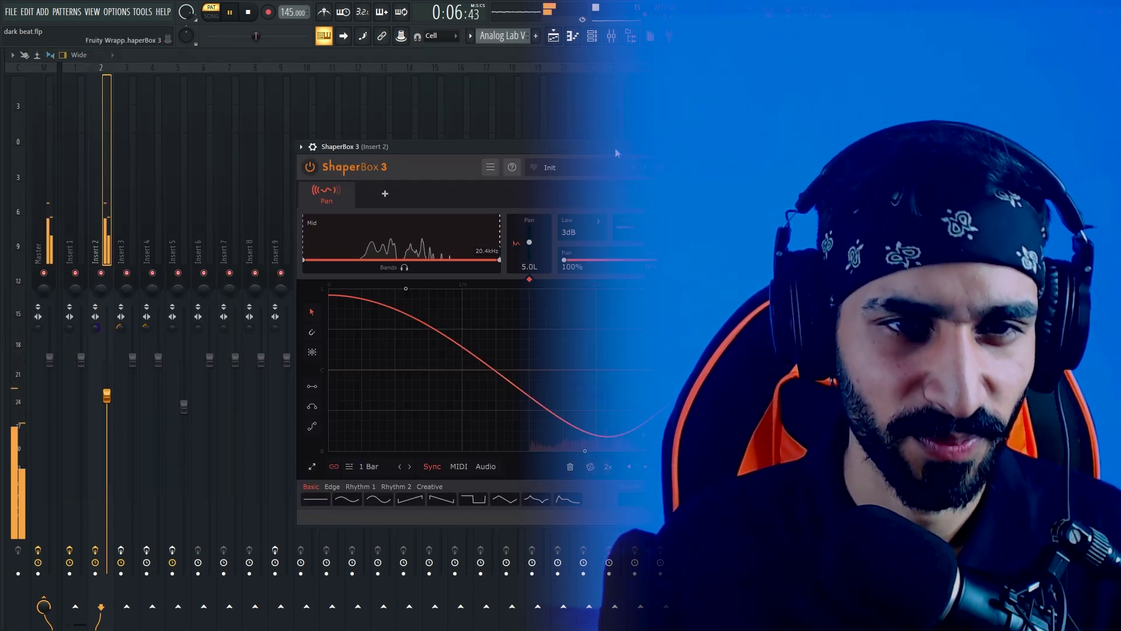
drag(615, 151, 384, 115)
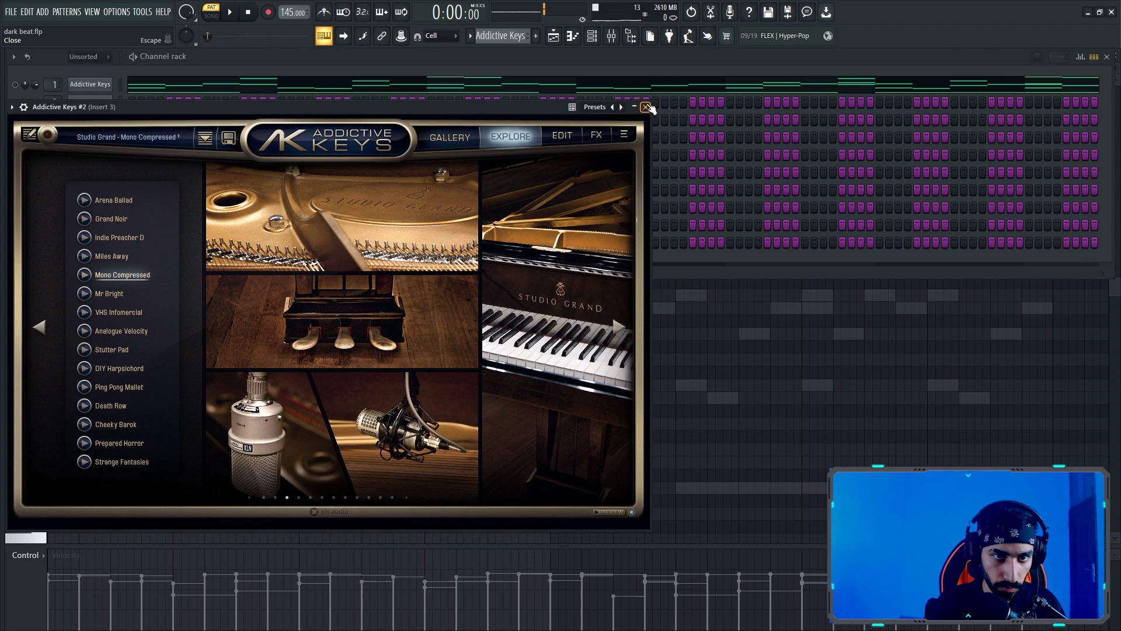
Close the Addictive Keys #2 plugin and draw a two-bar B2 note at the start of its piano roll.
click(646, 108)
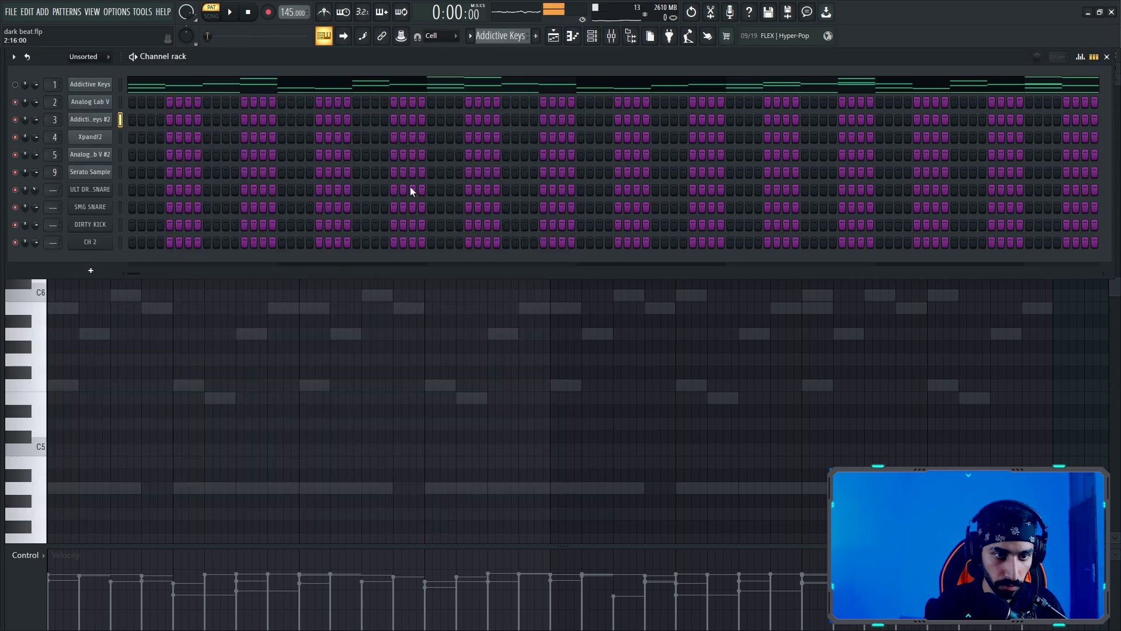
click(122, 324)
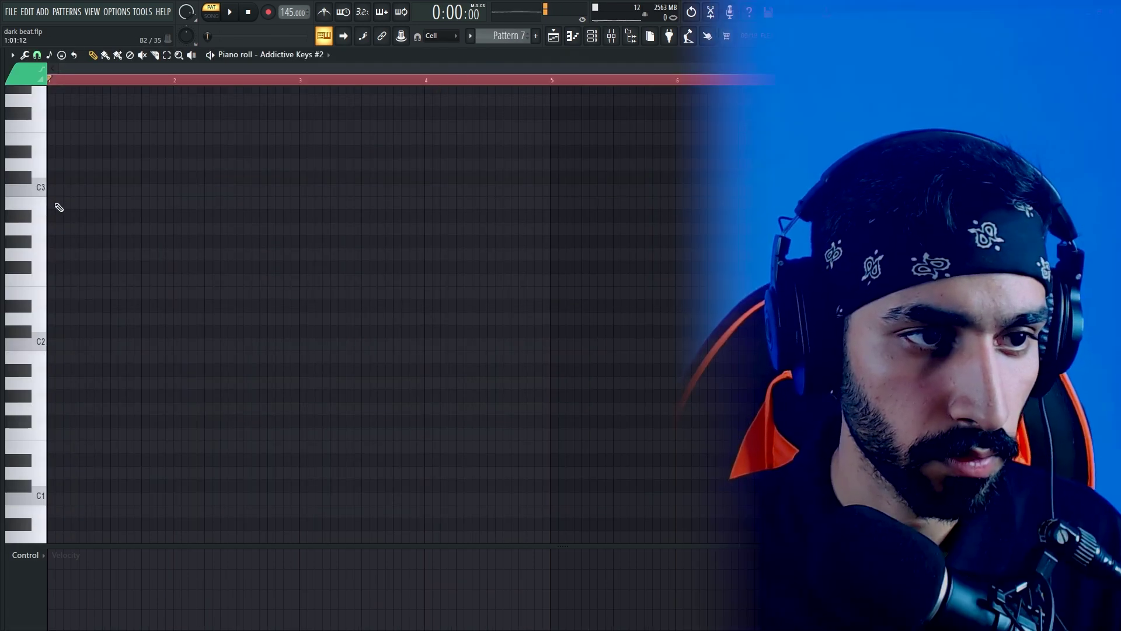
click(59, 207)
drag(109, 204, 343, 236)
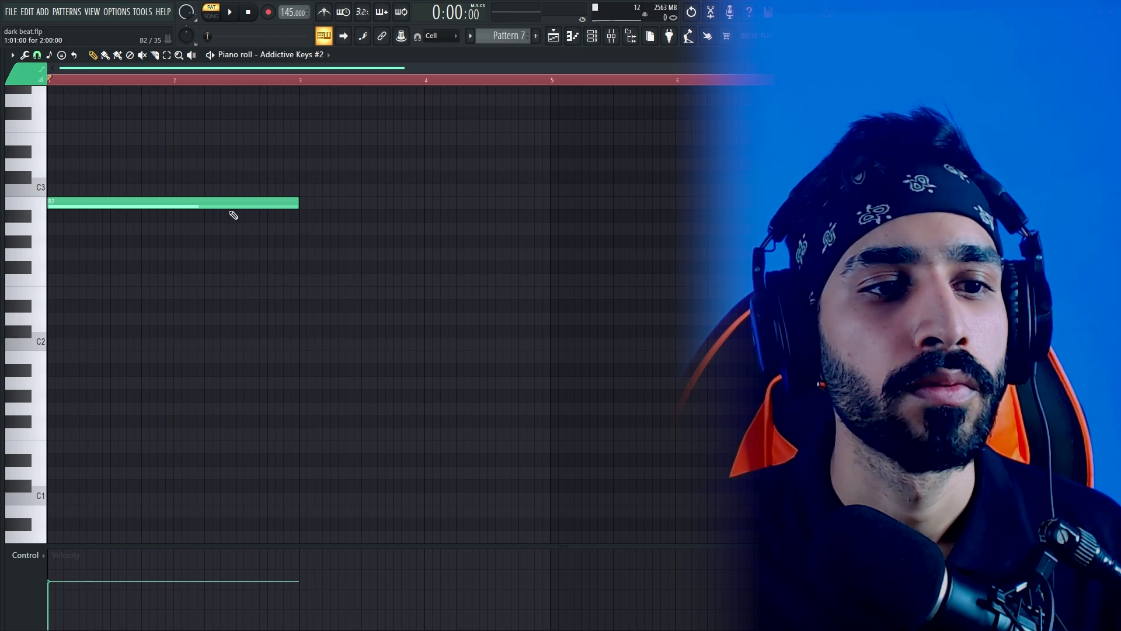
click(137, 215)
right_click(149, 219)
click(96, 205)
Copy the B2 note one and two octaves lower to B1 and B0.
key(ctrl+a)
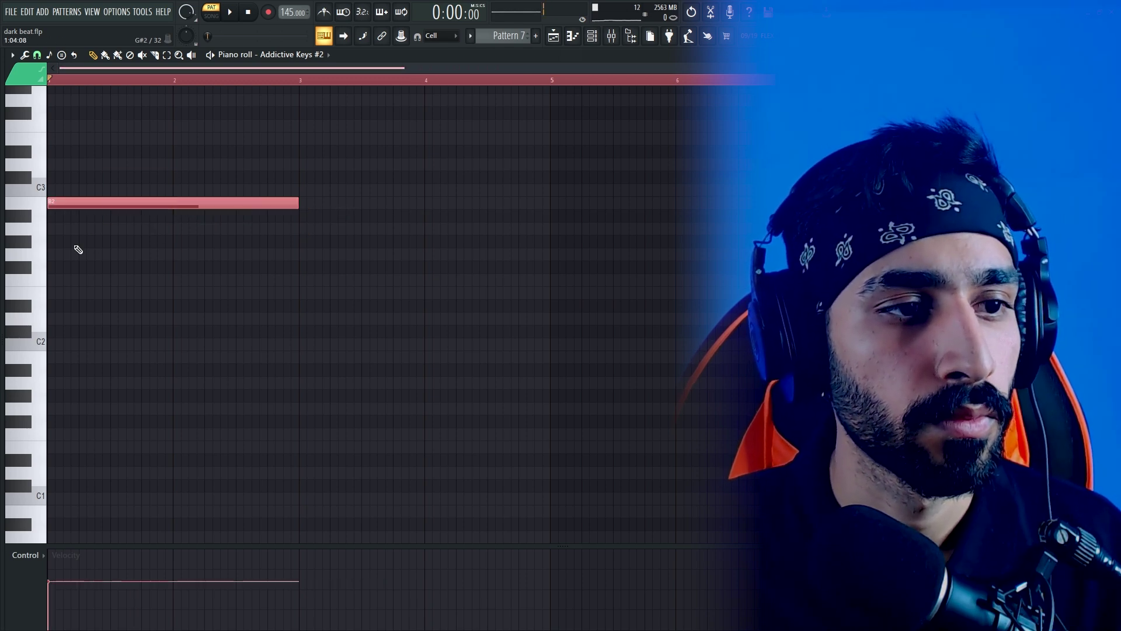
drag(139, 202, 146, 202)
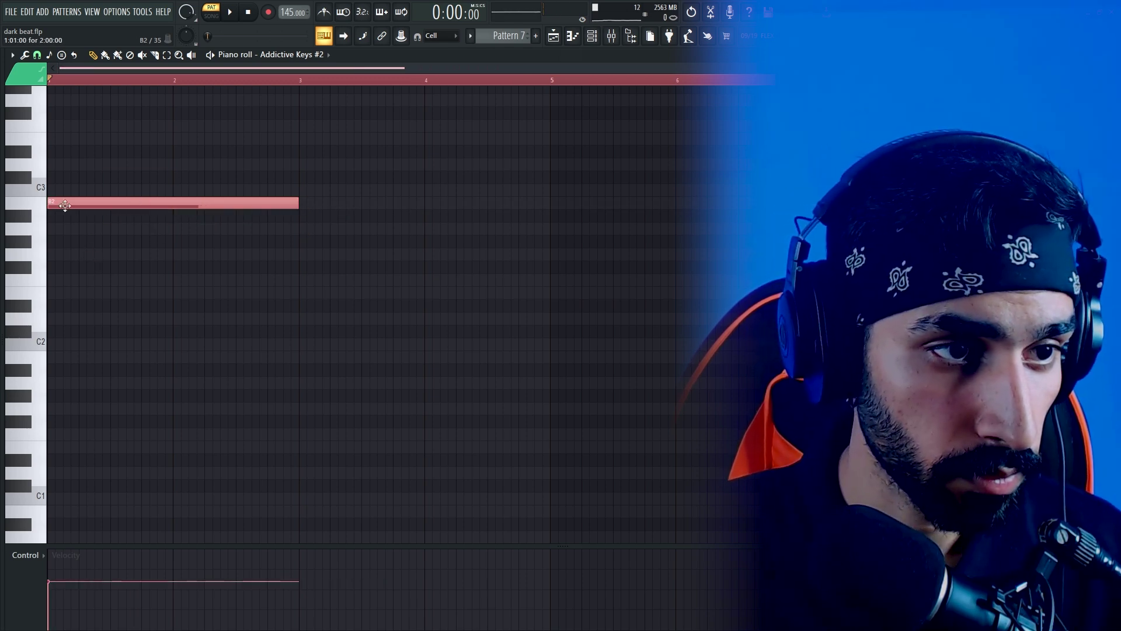
key(ctrl+Down)
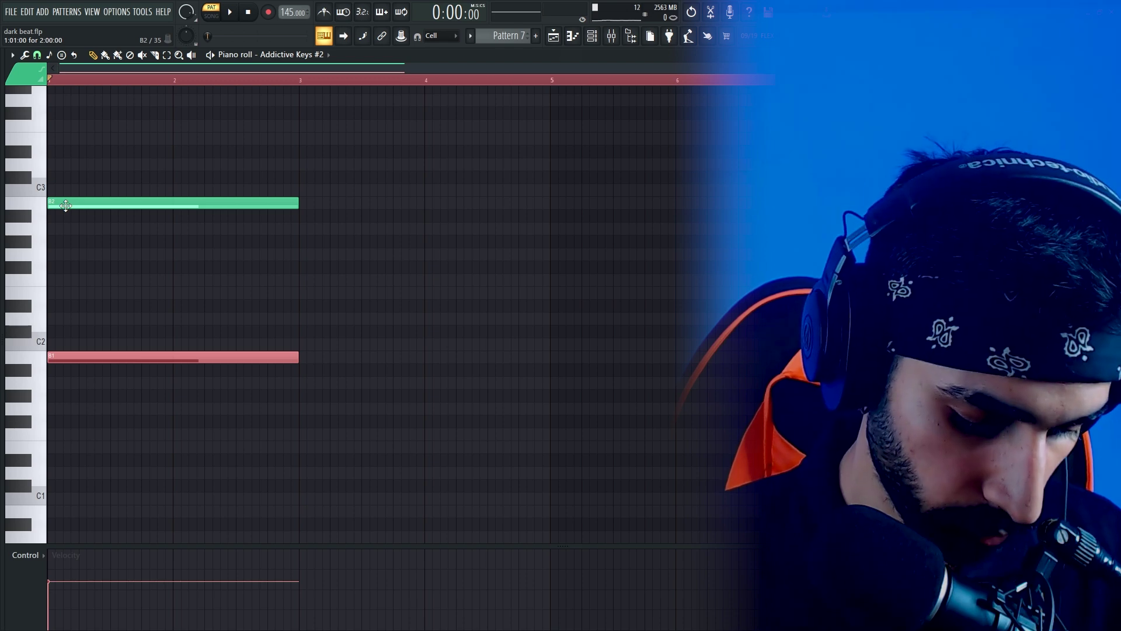
key(ctrl+z)
key(ctrl+z)
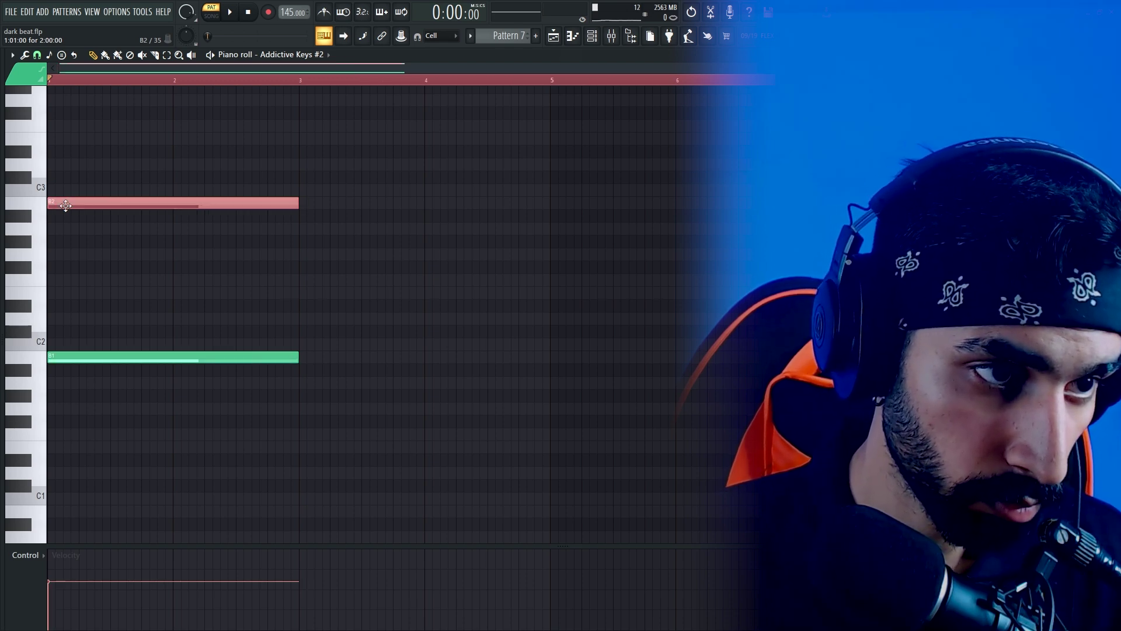
key(ctrl+z)
ctrl+click(164, 255)
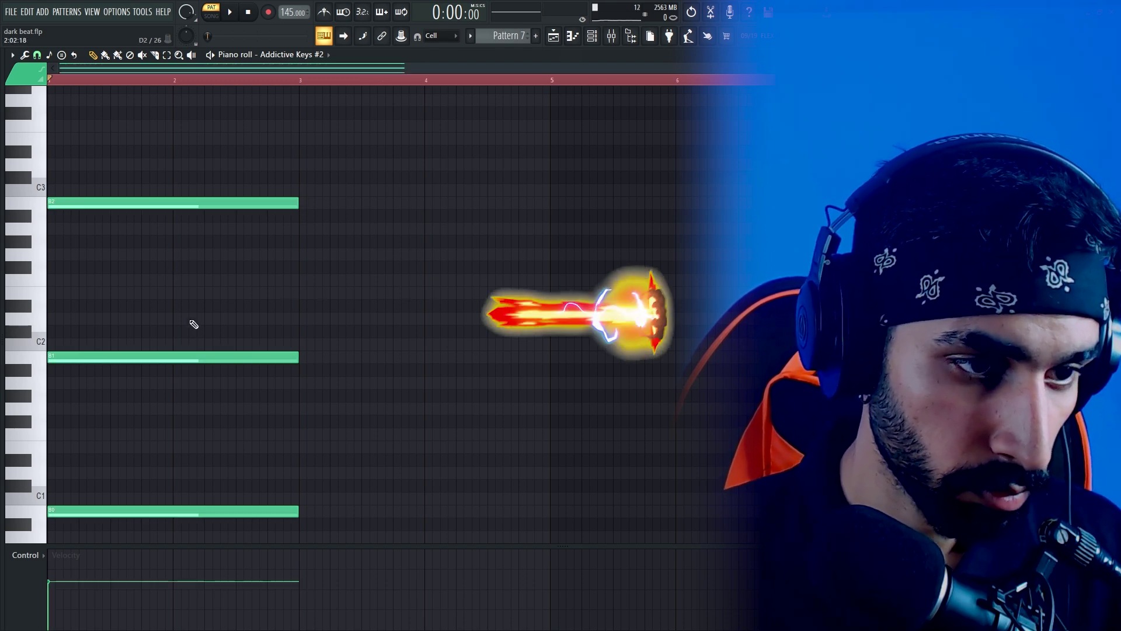
Lower the B1 note's velocity to 41% and the B0 note's velocity to about 23%.
ctrl+click(186, 356)
click(61, 598)
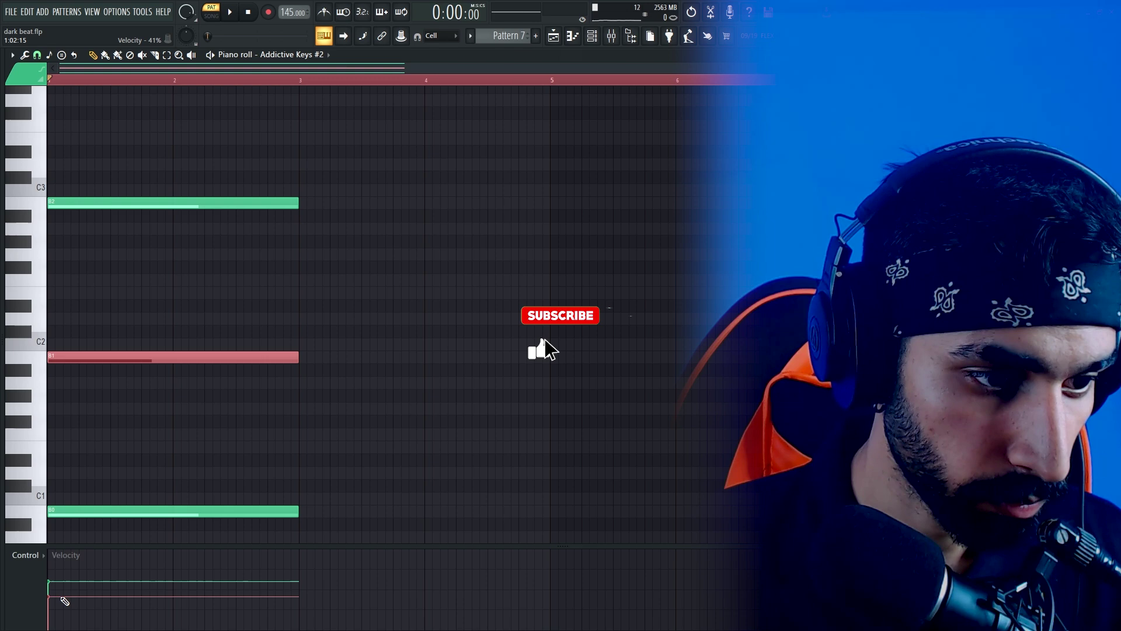
ctrl+click(182, 468)
ctrl+click(146, 512)
click(53, 609)
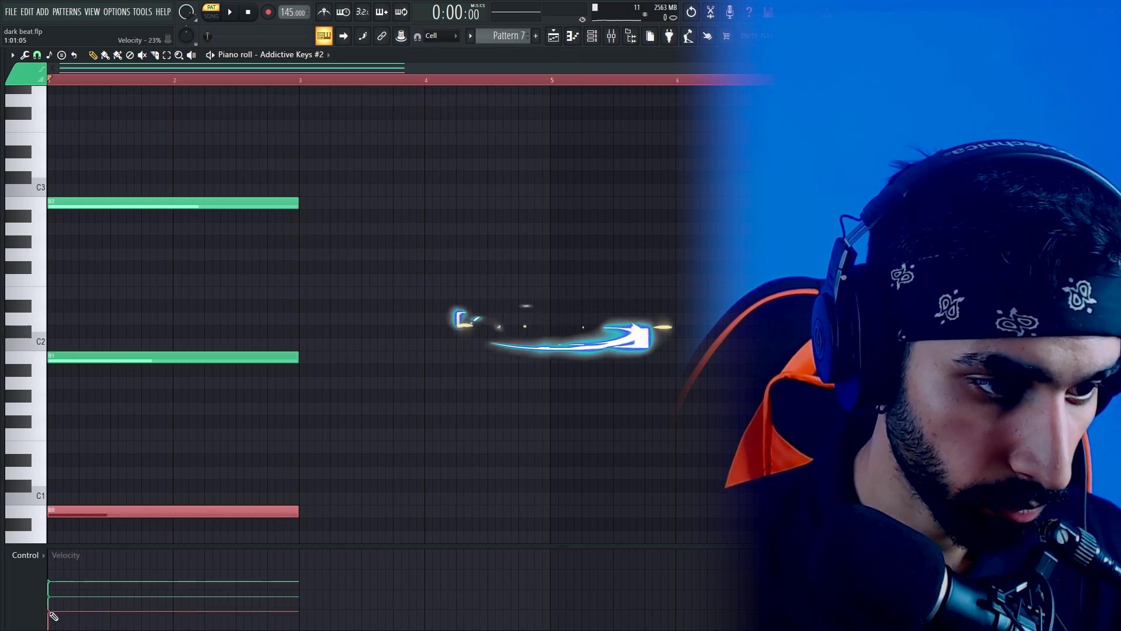
Duplicate the three stacked B notes so the copy starts at bar 5, and play the pattern from the beginning.
drag(356, 172, 17, 529)
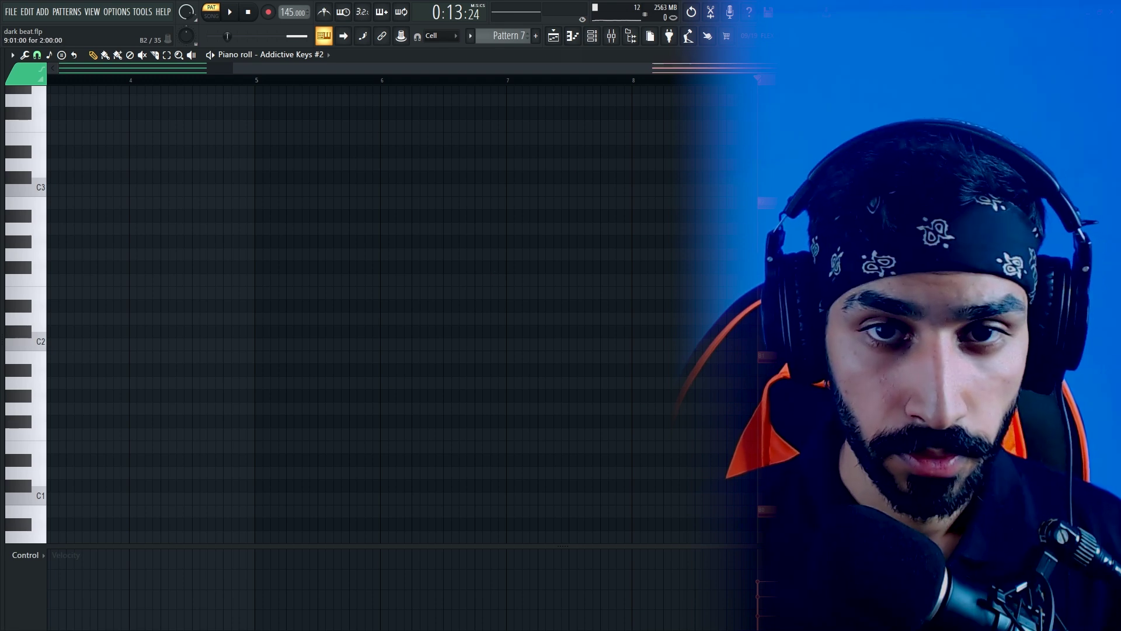
drag(794, 199, 281, 200)
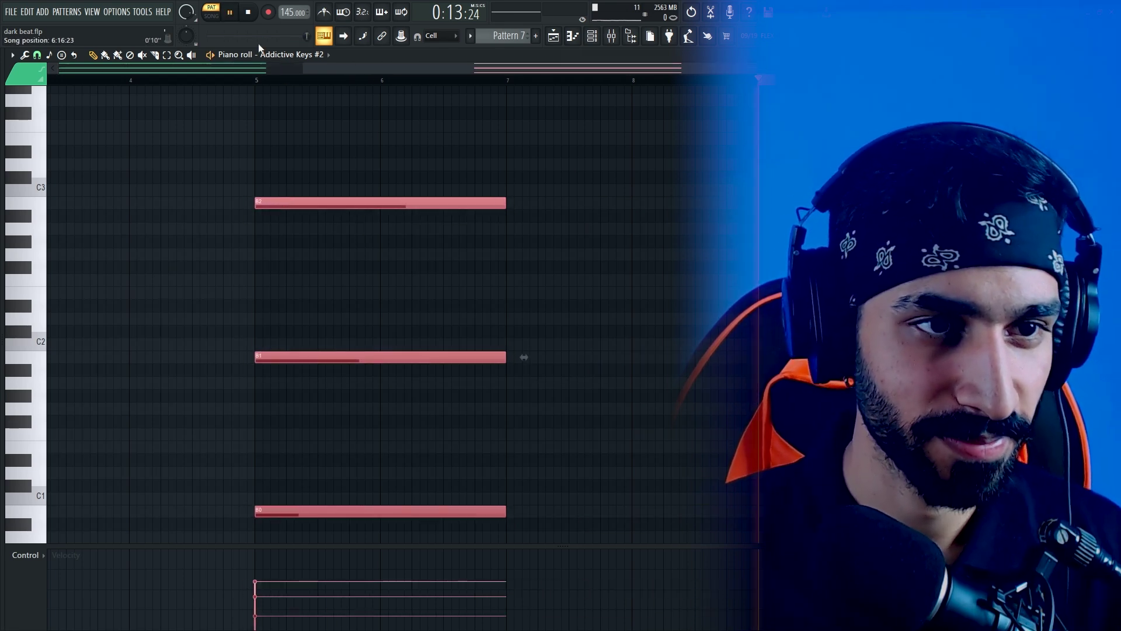
drag(260, 82, 4, 118)
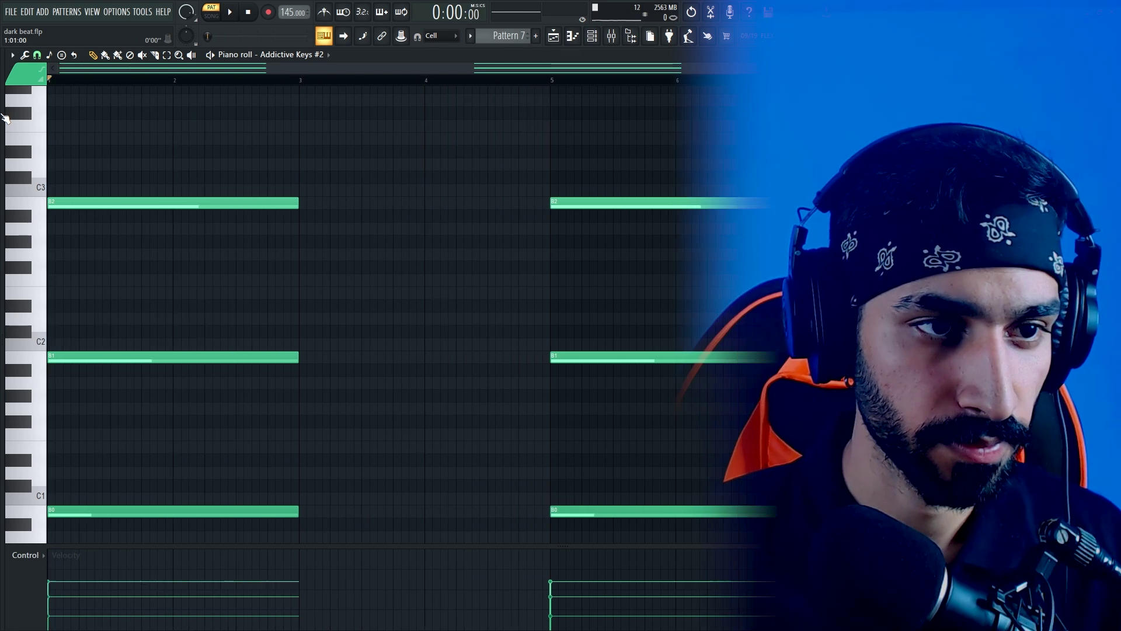
key(space)
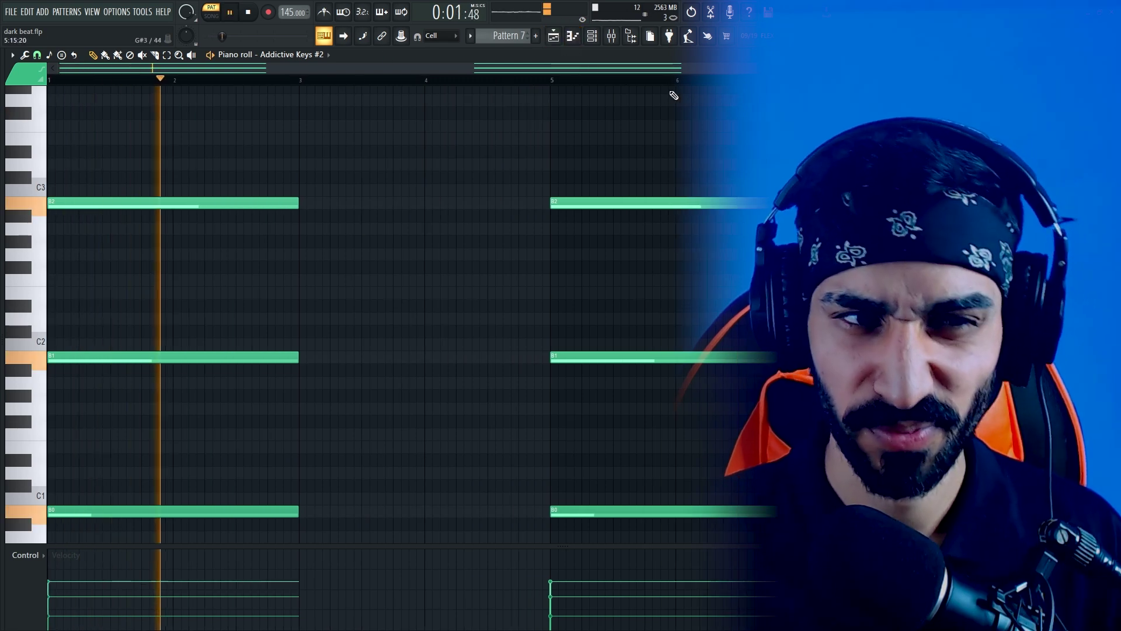
scroll(846, 69, down, 1)
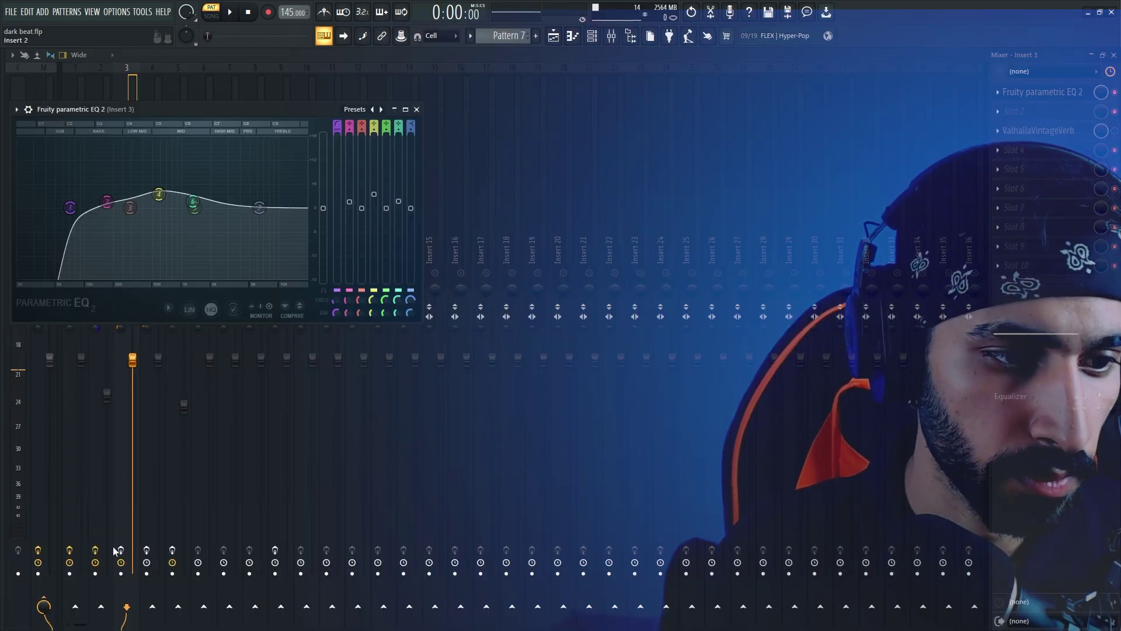
Play the pattern with Insert 3's Fruity parametric EQ 2 open, then open ValhallaVintageVerb and set its LowCut to 250 Hz.
key(space)
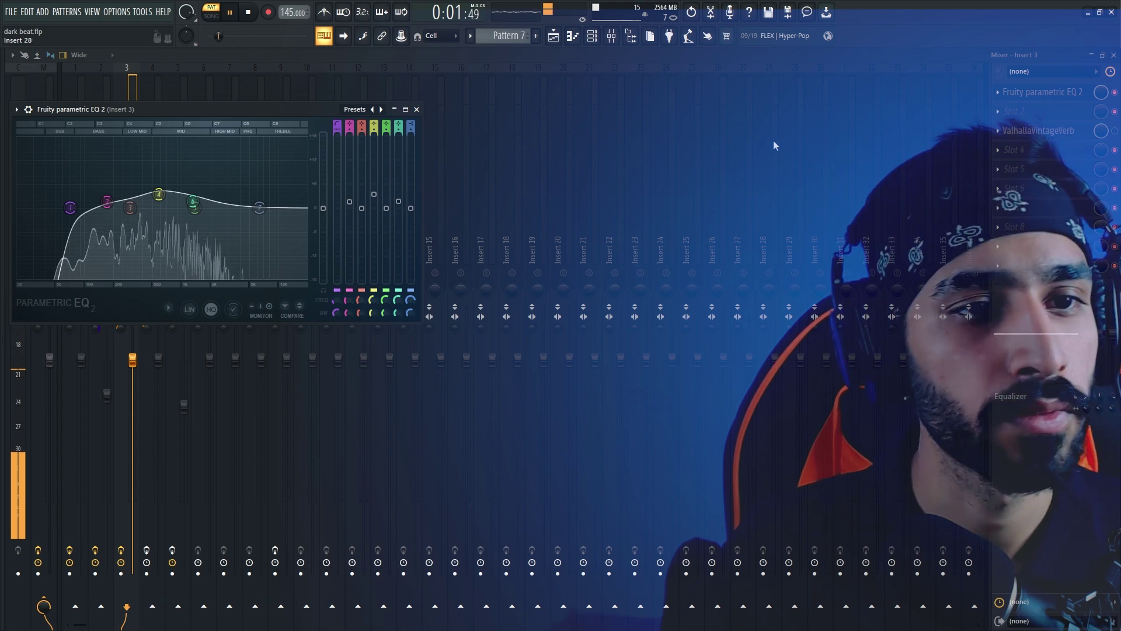
click(1050, 138)
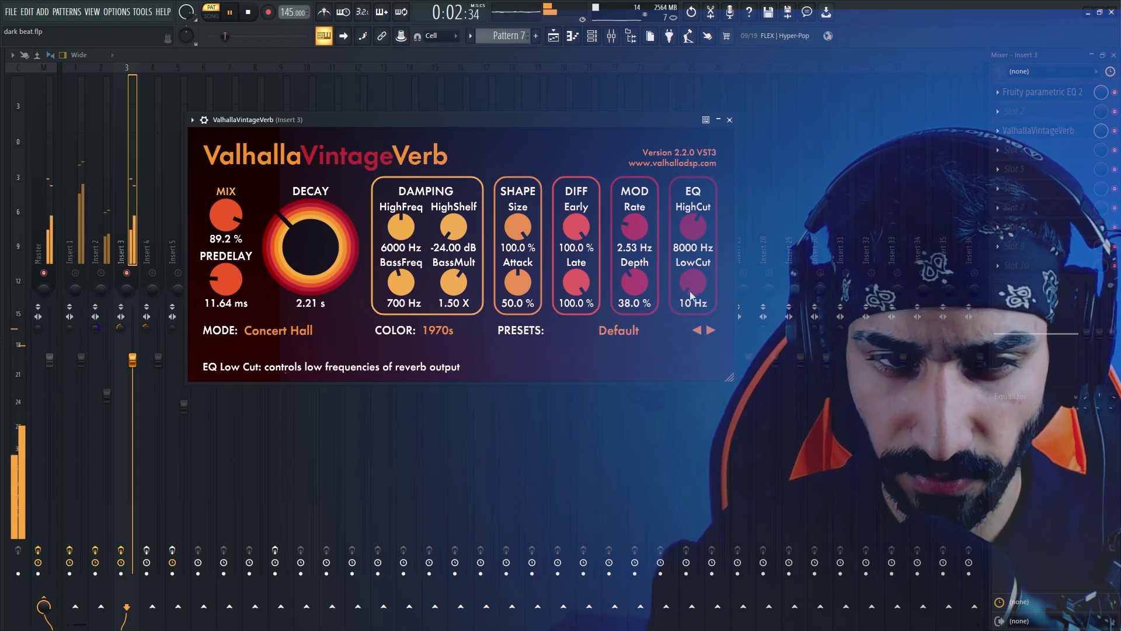
key(space)
mouse_move(689, 289)
mouse_down()
mouse_move(678, 258)
mouse_move(684, 289)
mouse_up()
drag(607, 119, 633, 118)
key(space)
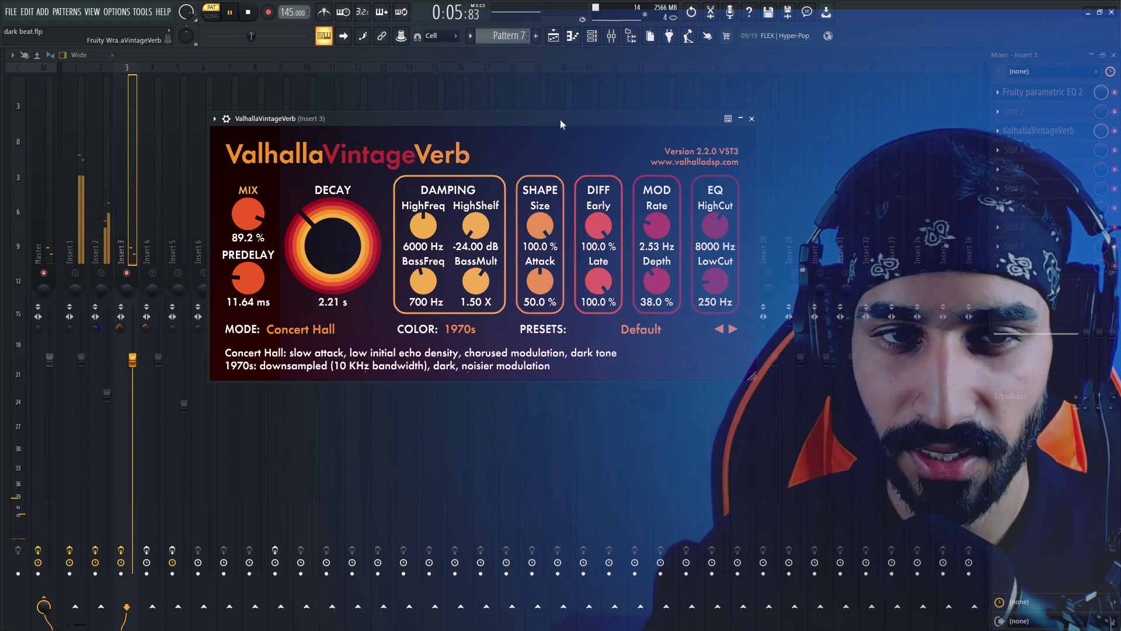
Audition the Insert 3 reverb, then close ValhallaVintageVerb, the mixer and the parametric EQ.
drag(559, 119, 526, 110)
key(space)
click(718, 109)
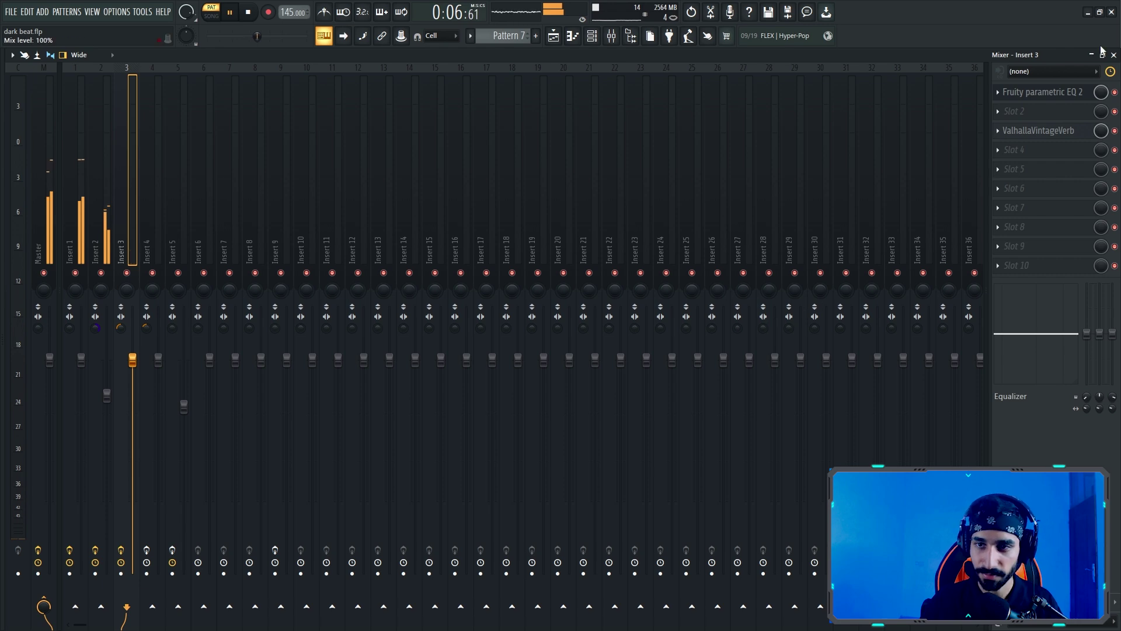
click(1115, 54)
click(417, 109)
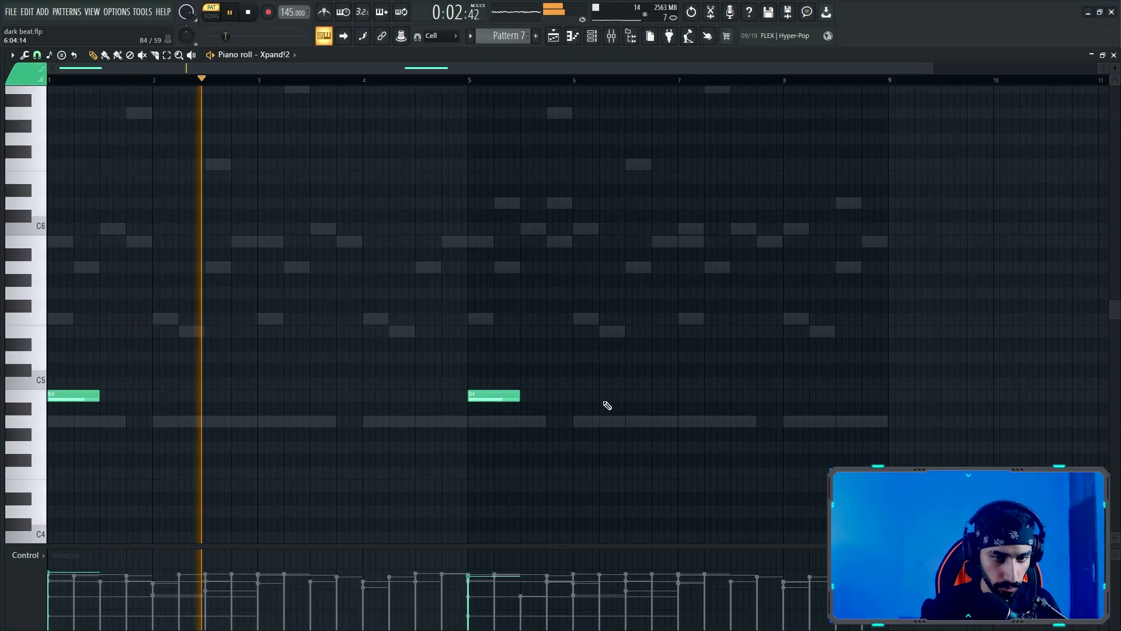
Add a half-bar B4 note at bar 7 in the Xpand!2 piano roll, stop playback and close the piano roll.
click(679, 395)
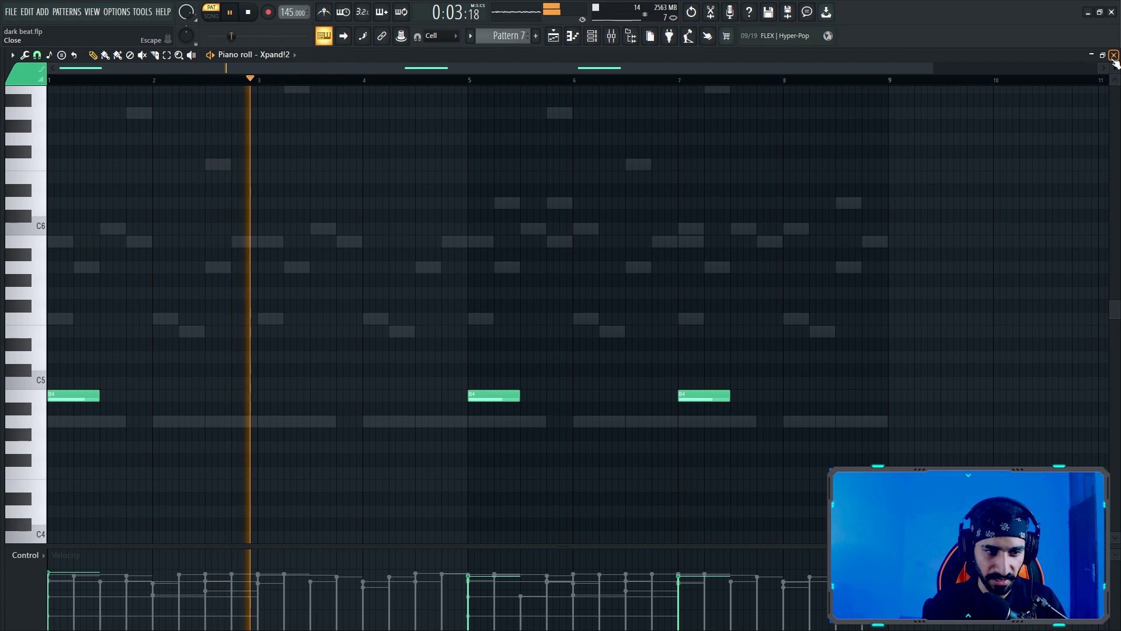
key(space)
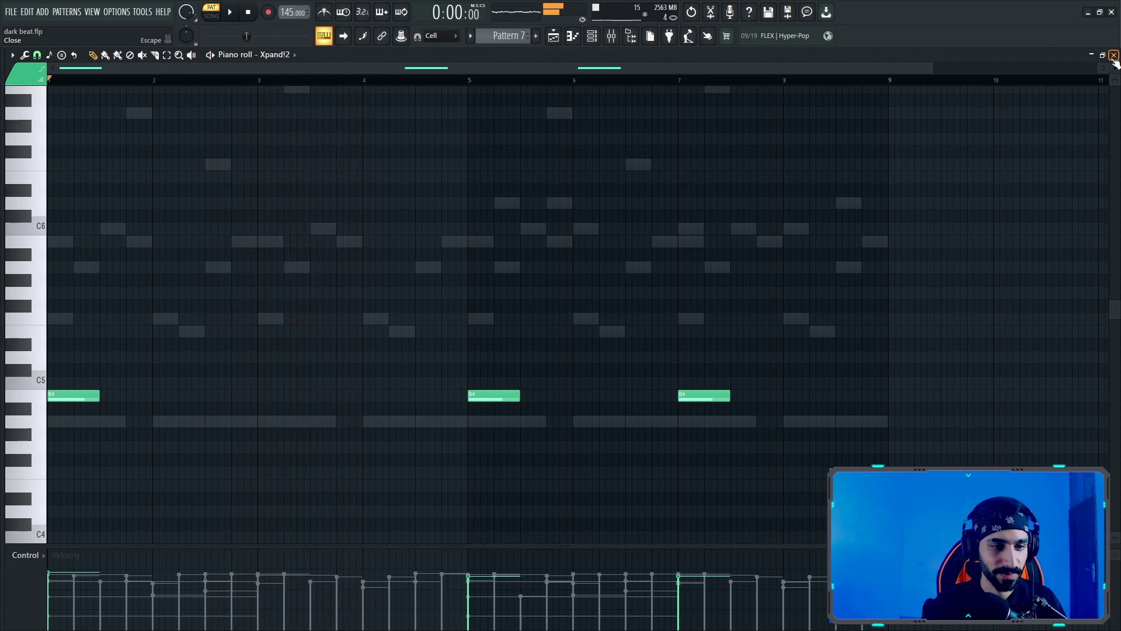
click(1113, 56)
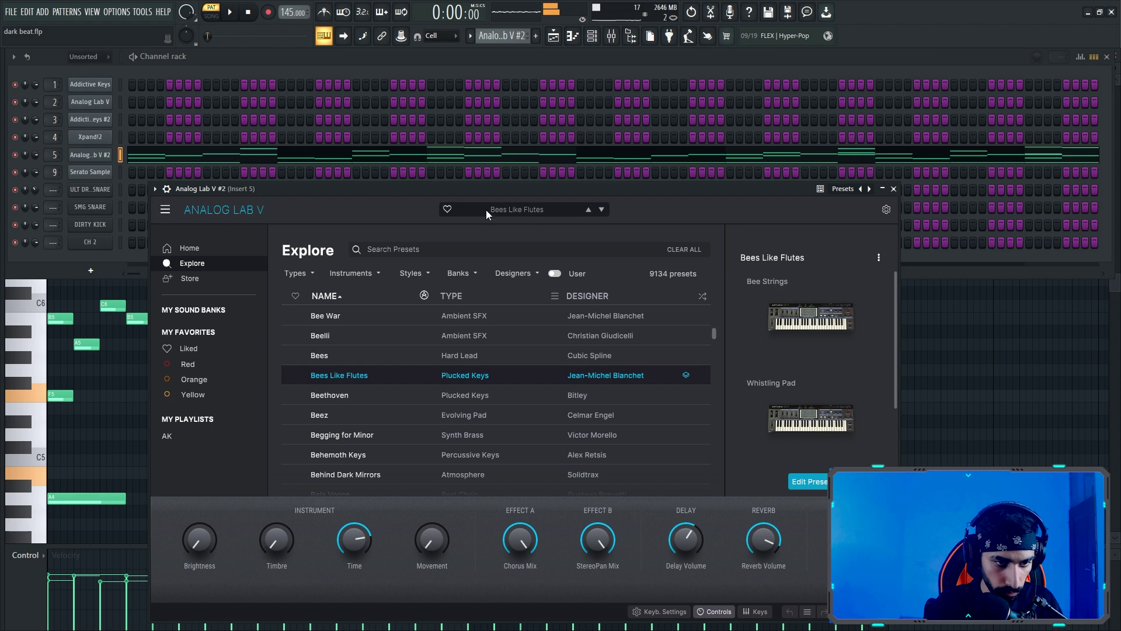
Leave the Bees Like Flutes preset window and review the Analog Lab V #2 melody in the piano roll during playback.
click(991, 349)
scroll(747, 174, down, 3)
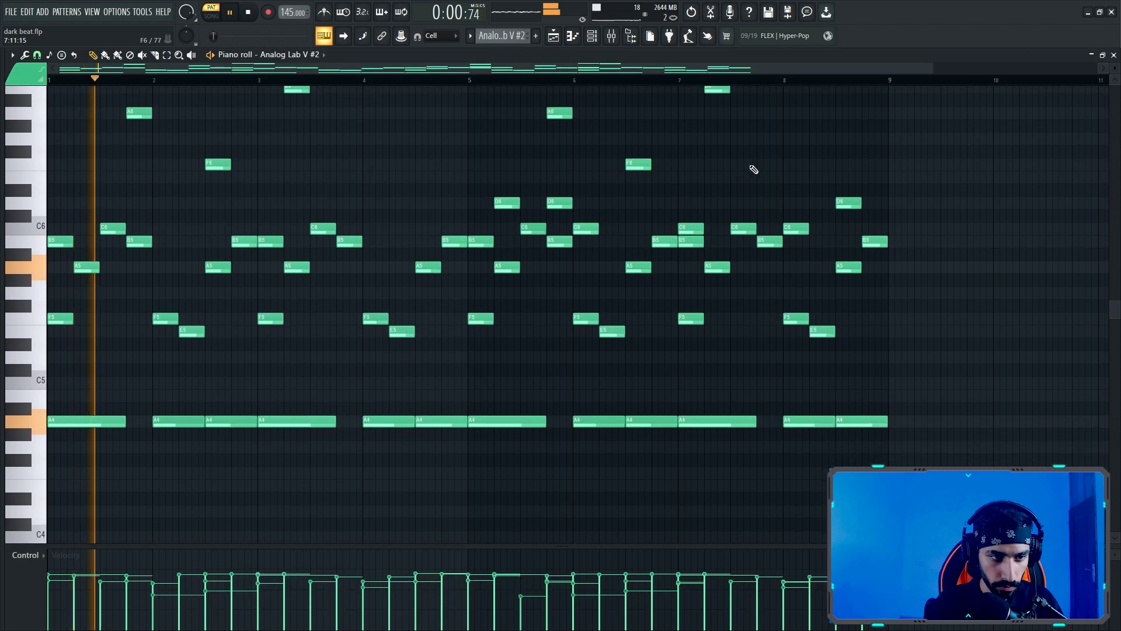
scroll(759, 171, up, 3)
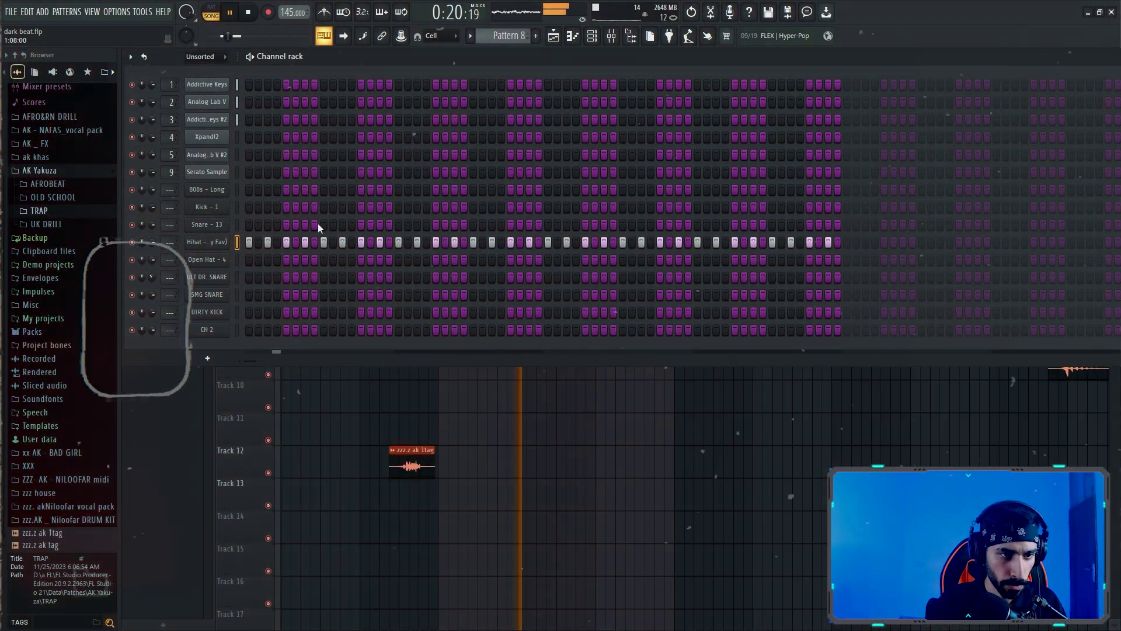
Place snare hits on steps 9, 25, 41 and 57 of the Snare channel in Pattern 8.
click(324, 224)
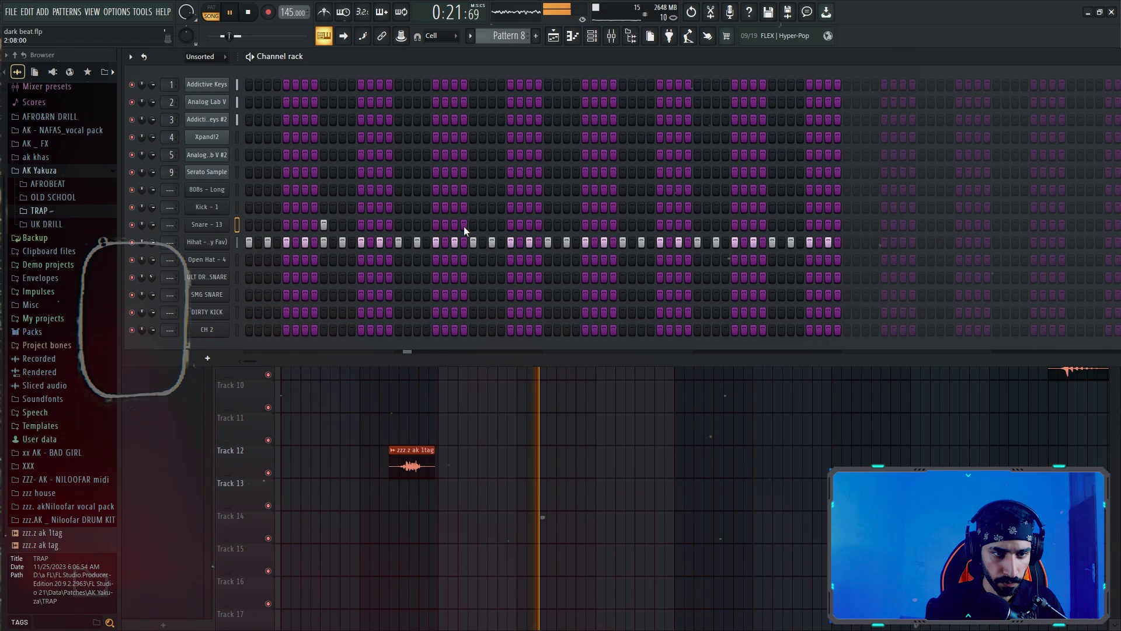
click(473, 225)
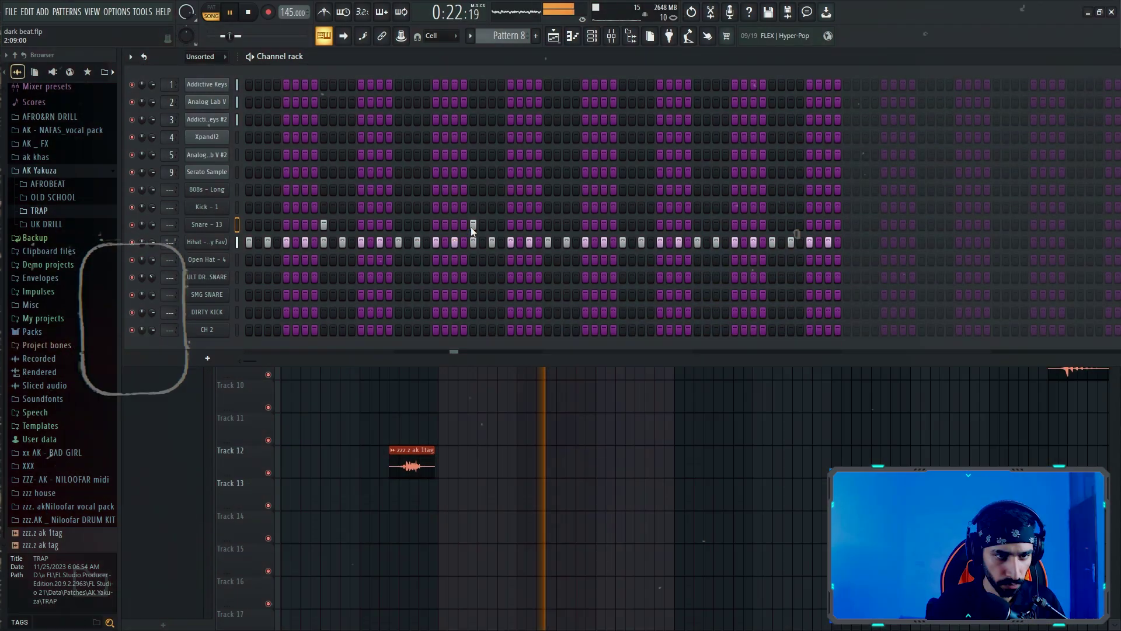
click(623, 225)
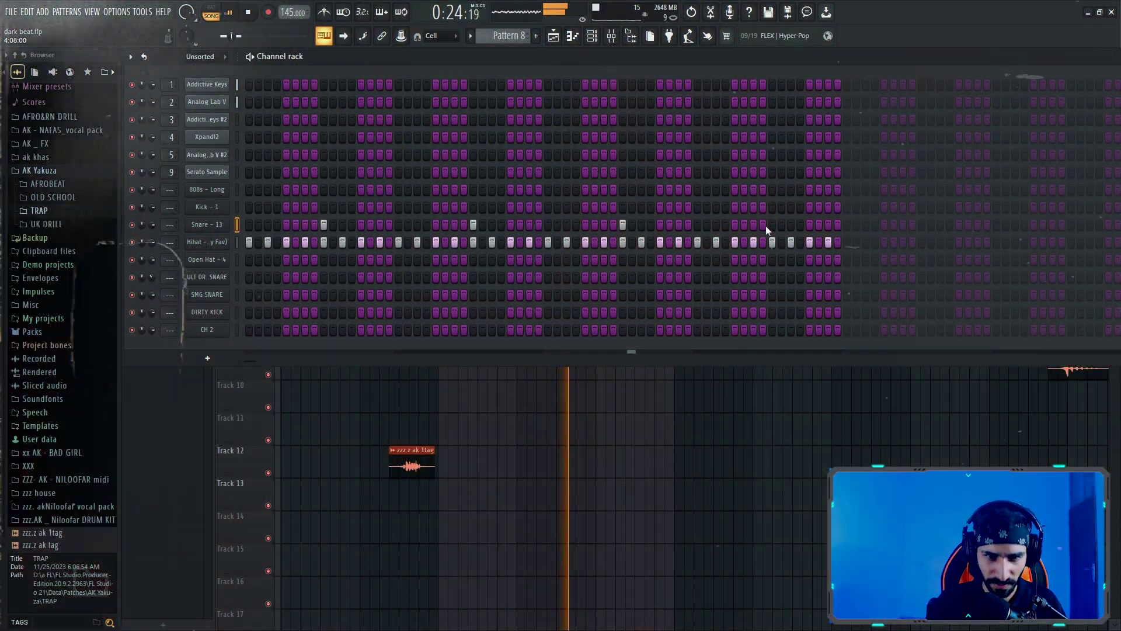
click(769, 225)
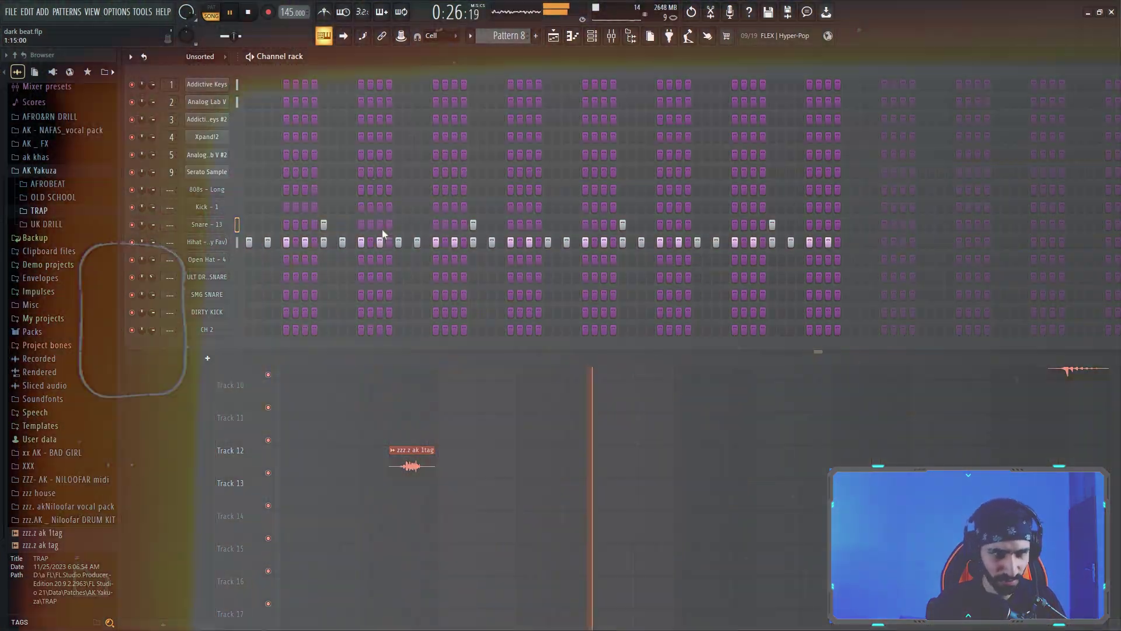
Try extra snare hits on steps 15 and 19, audition them in the song, and remove both.
click(380, 225)
click(408, 225)
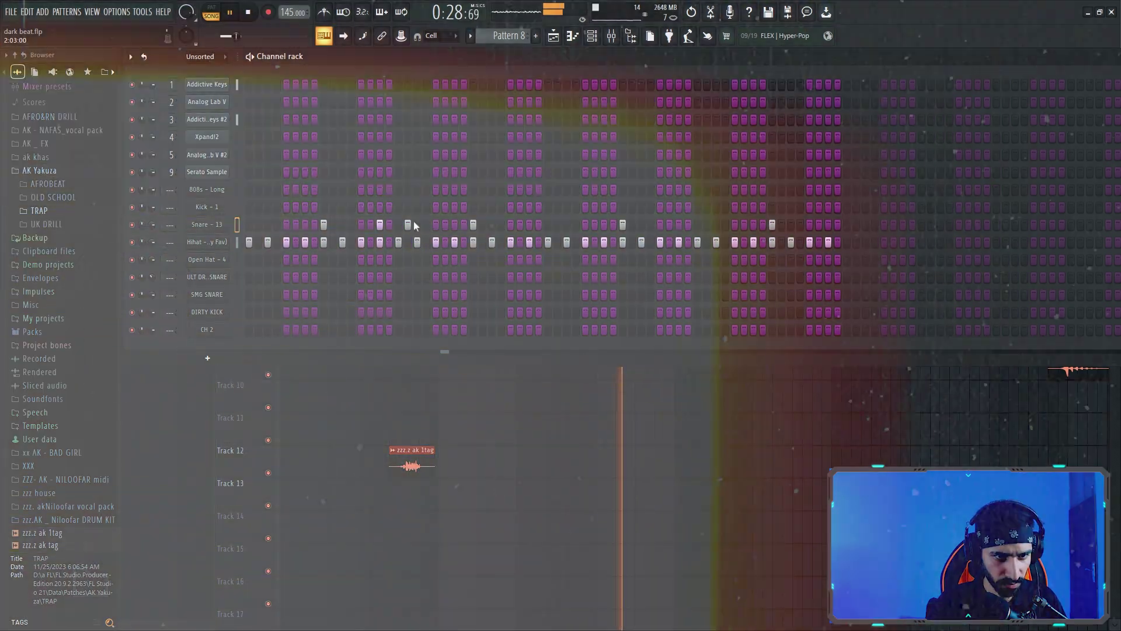
click(416, 225)
right_click(409, 225)
key(space)
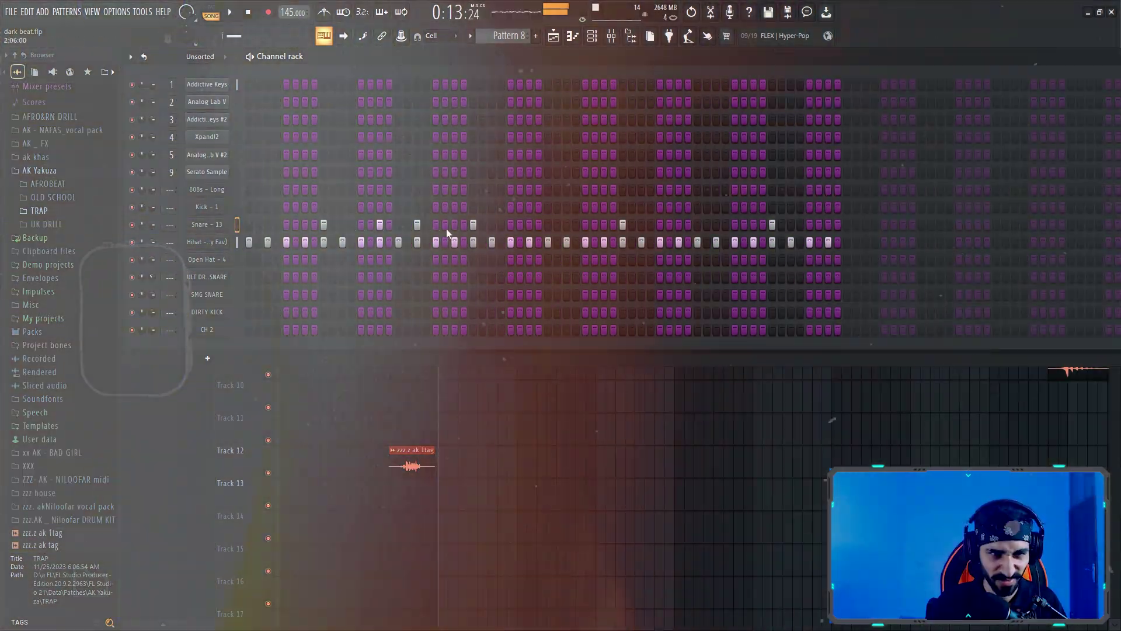
key(space)
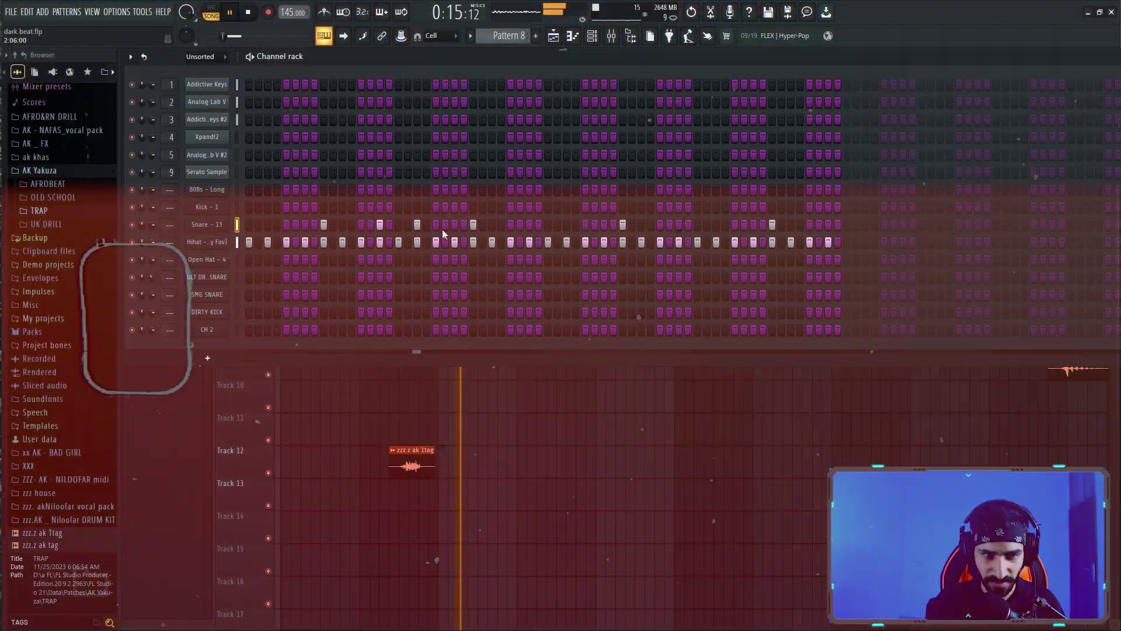
right_click(380, 225)
right_click(417, 225)
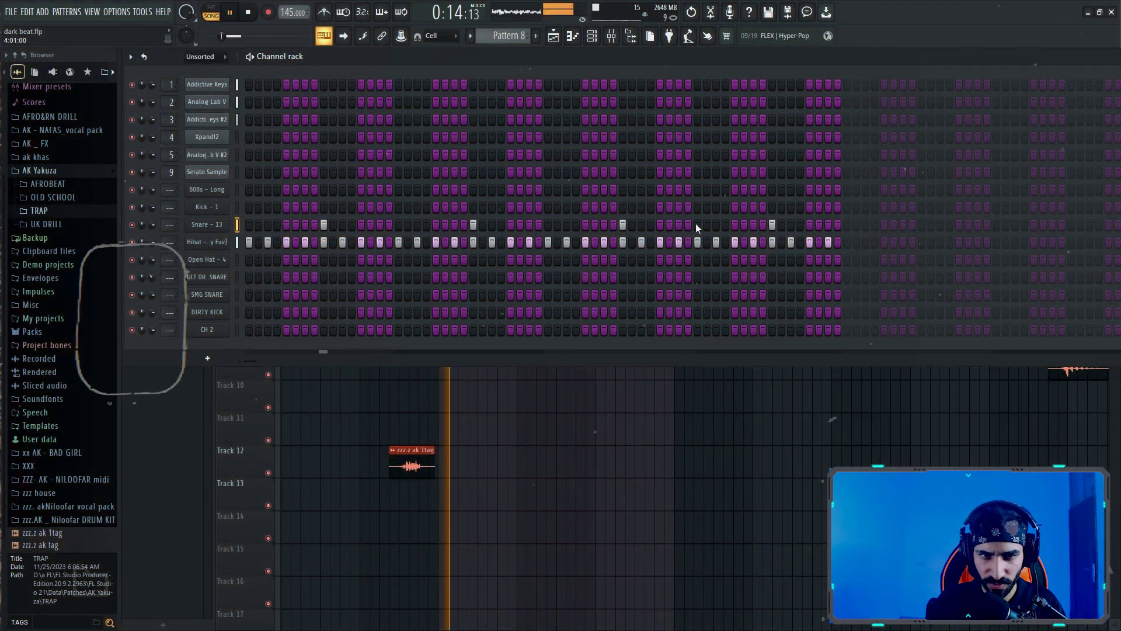
Add snare hits on steps 47 and 51 and open hat hits on steps 5, 37 and 61 in Pattern 8 during playback.
click(678, 224)
click(715, 224)
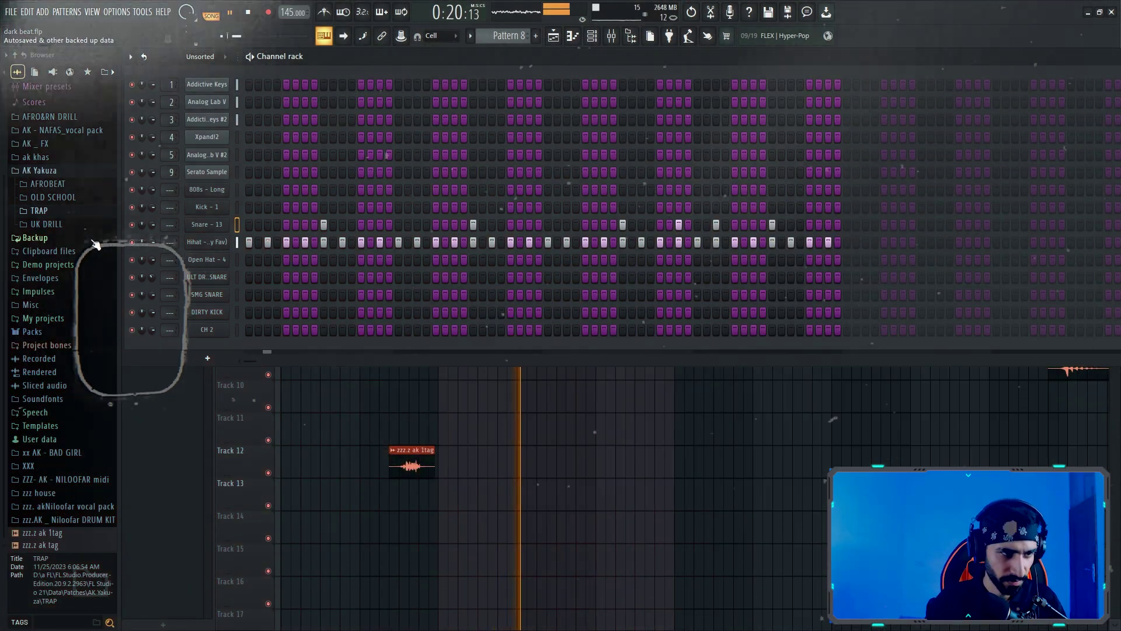
click(234, 207)
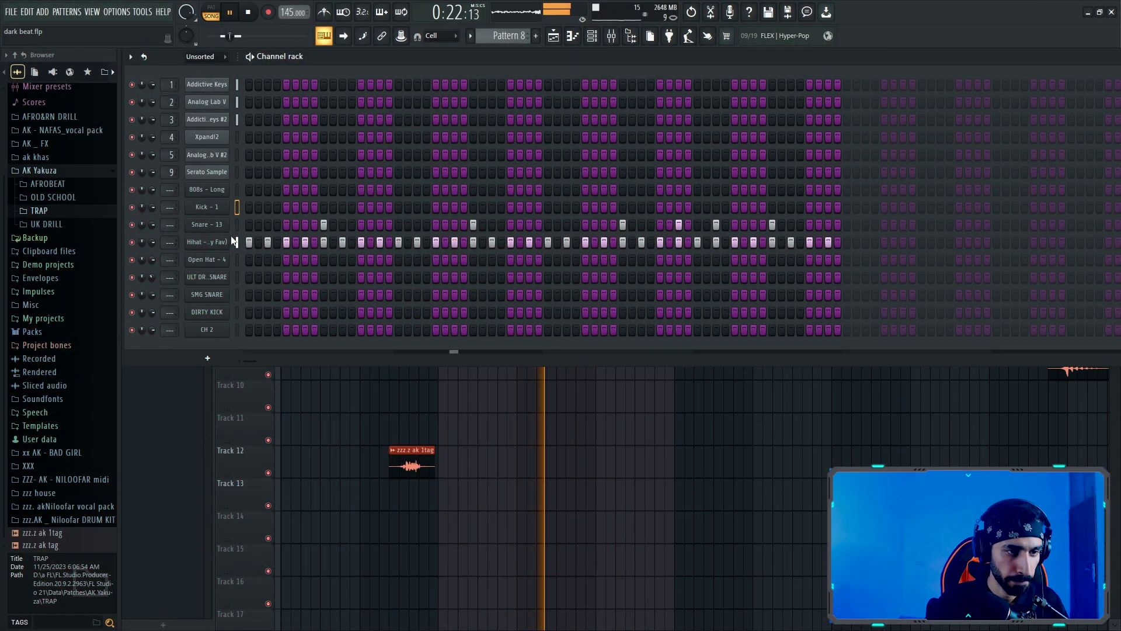
key(space)
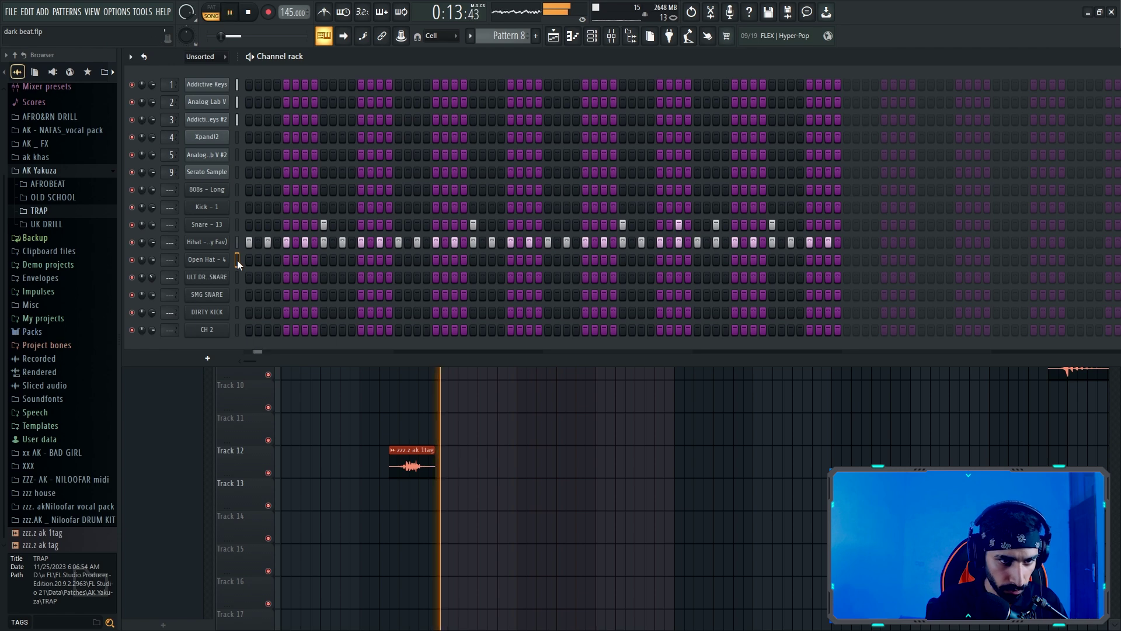
click(286, 261)
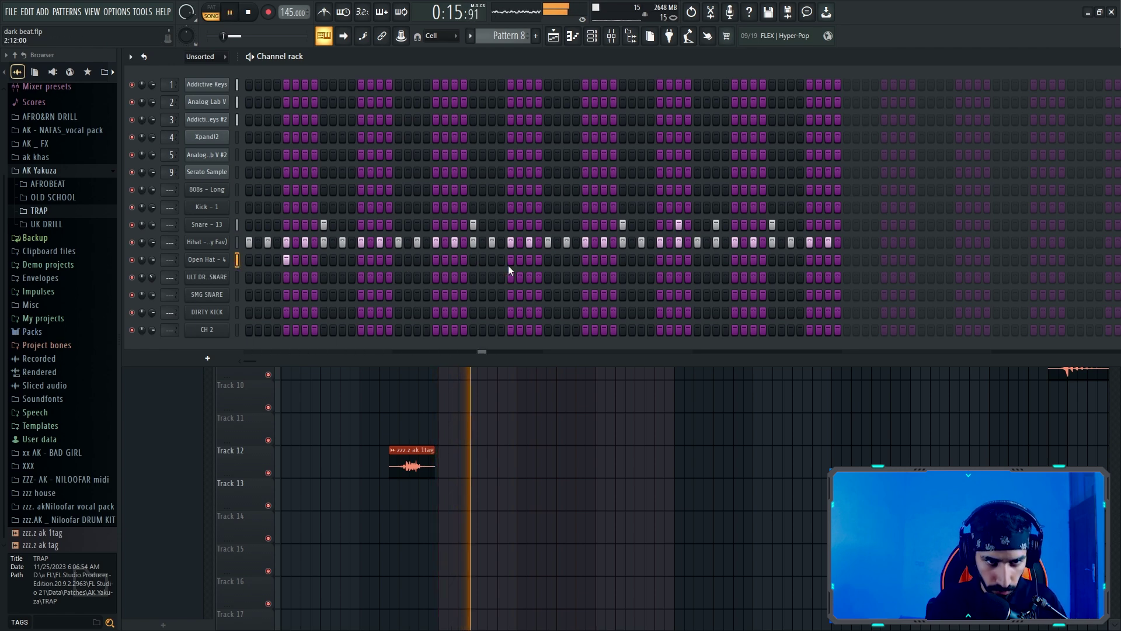
click(583, 261)
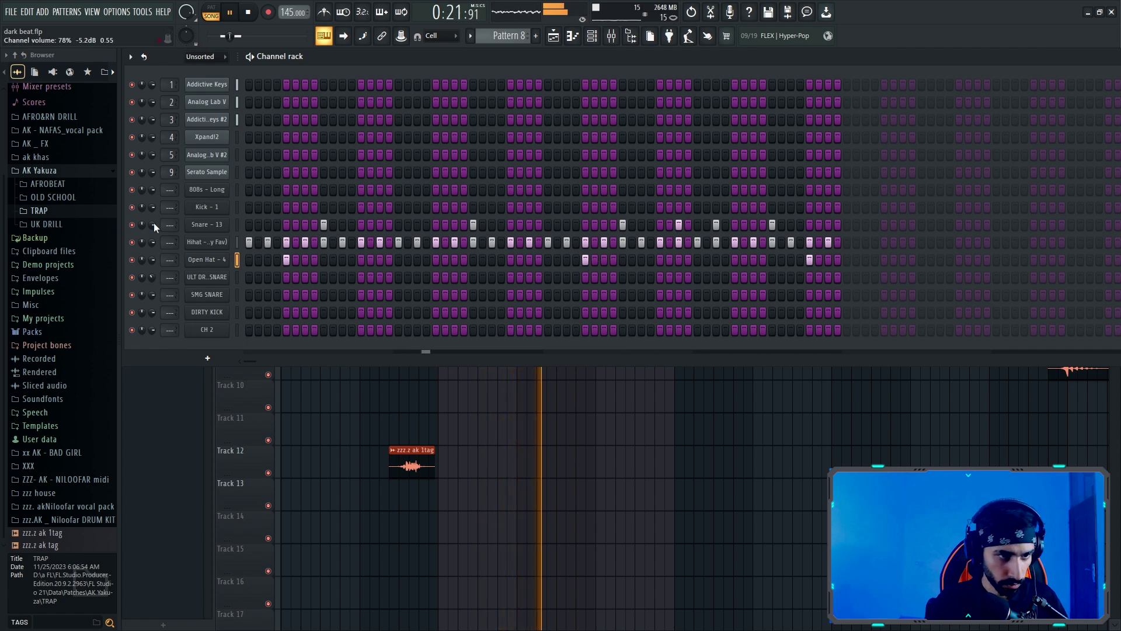
Try kick hits on steps 1, 3, 7 and 13, check the Kick sampler settings, and restart song playback.
click(305, 207)
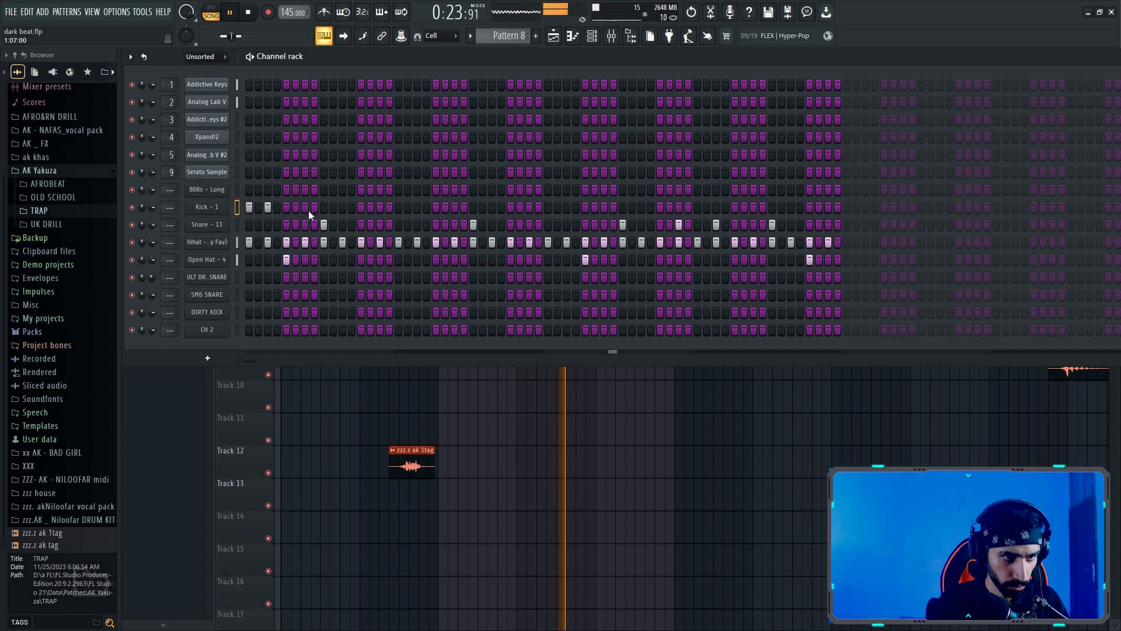
click(361, 207)
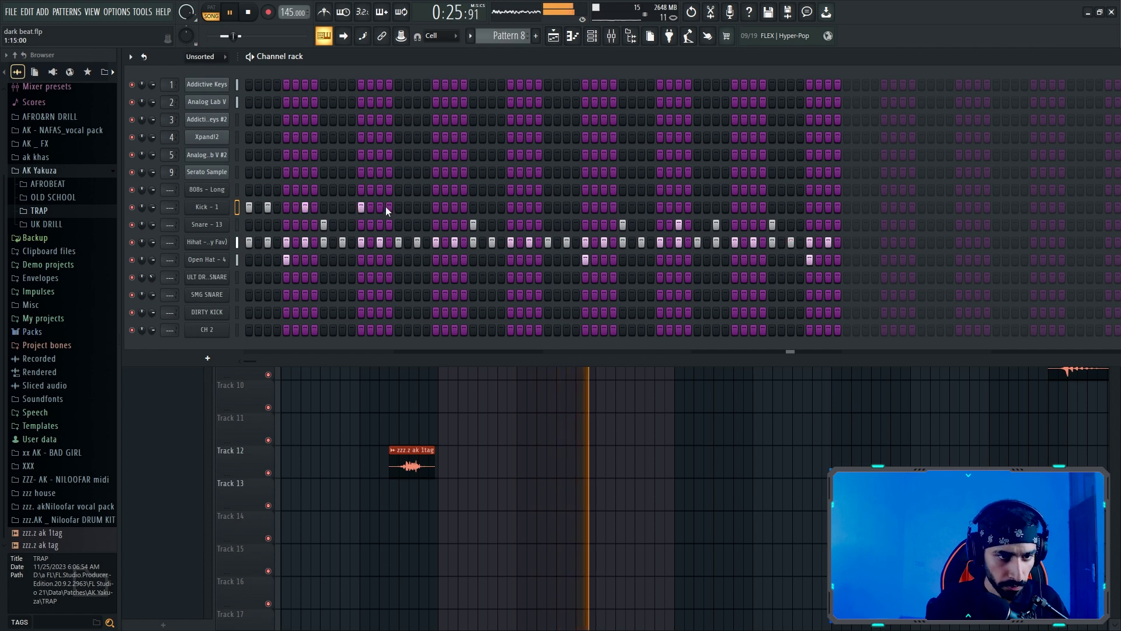
key(space)
click(201, 208)
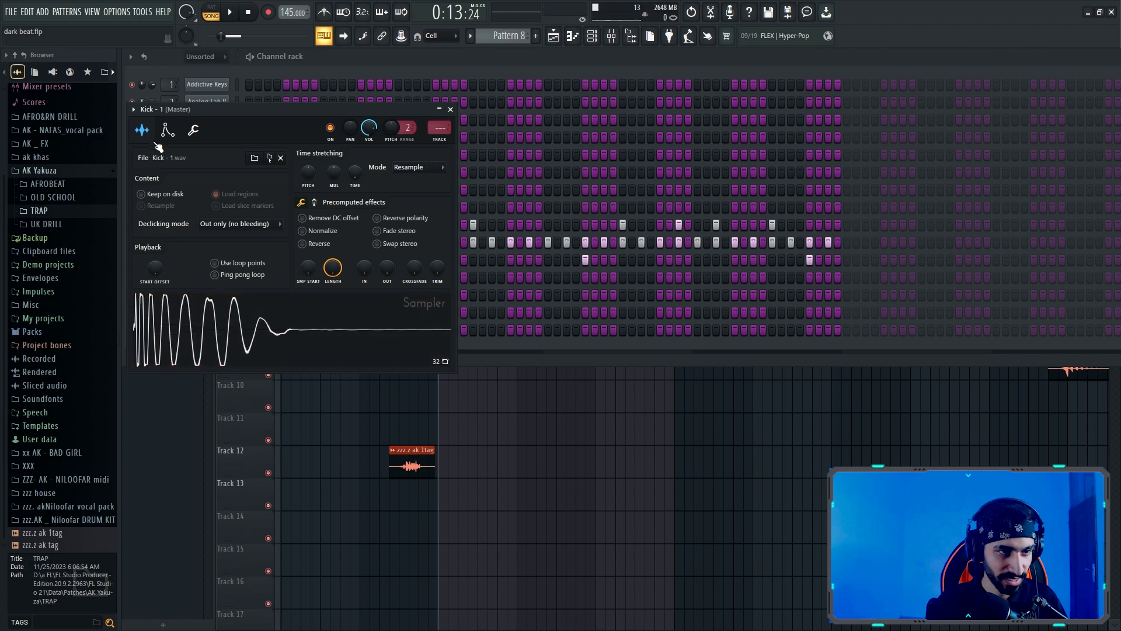
click(451, 109)
key(space)
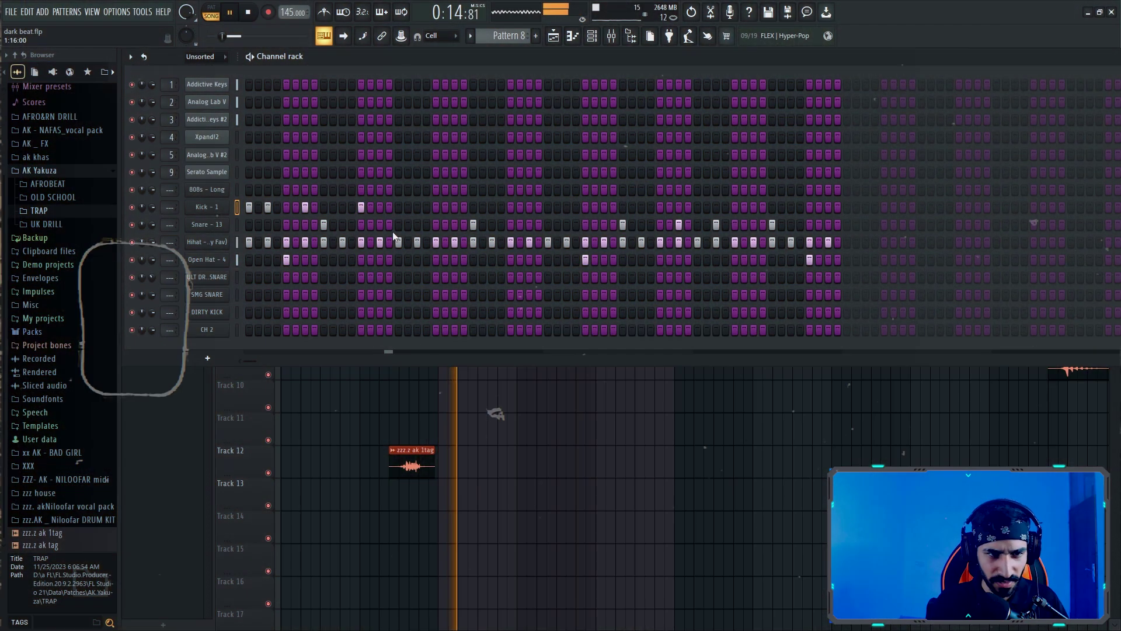
Try kick hits on steps 23, 27 and 33, dropping the trial hits on steps 29 and 36.
click(454, 207)
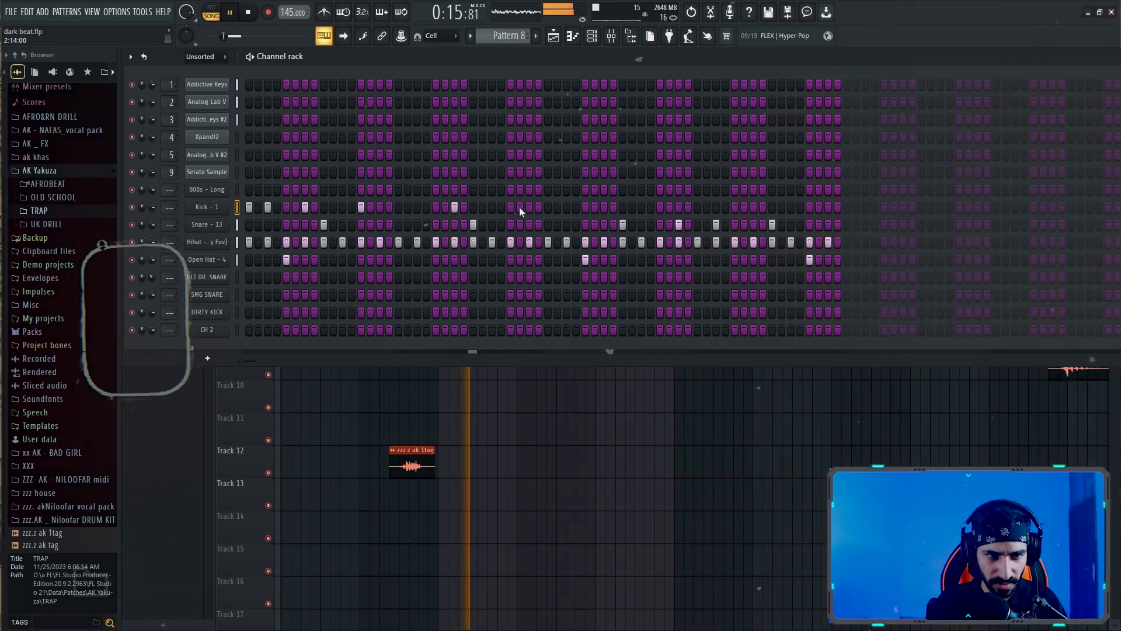
click(548, 207)
click(576, 208)
click(575, 208)
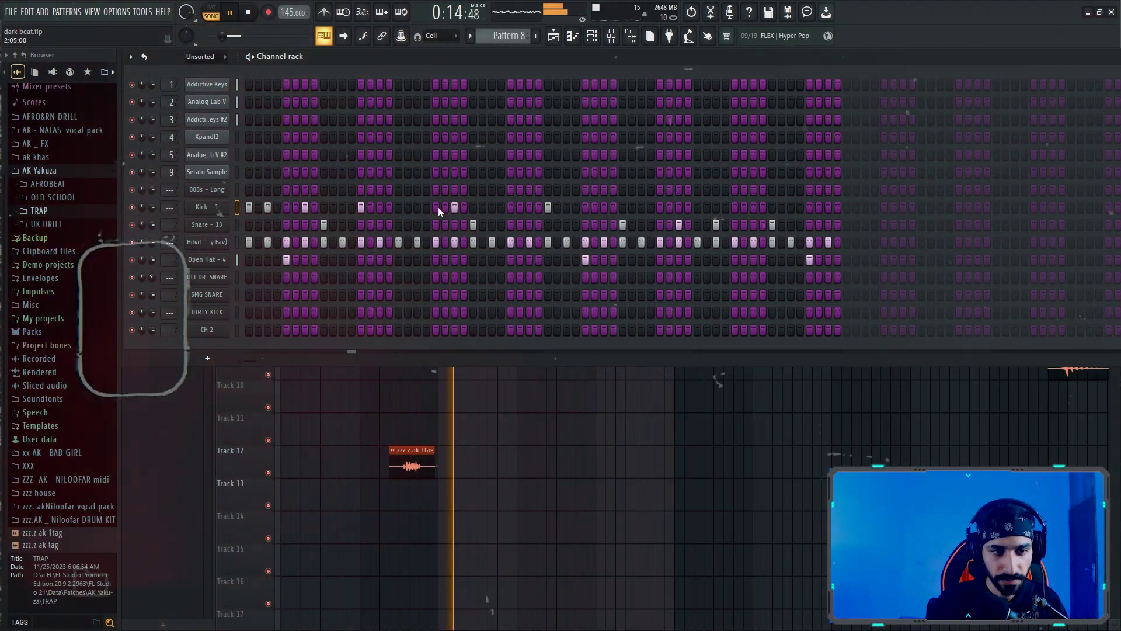
click(511, 207)
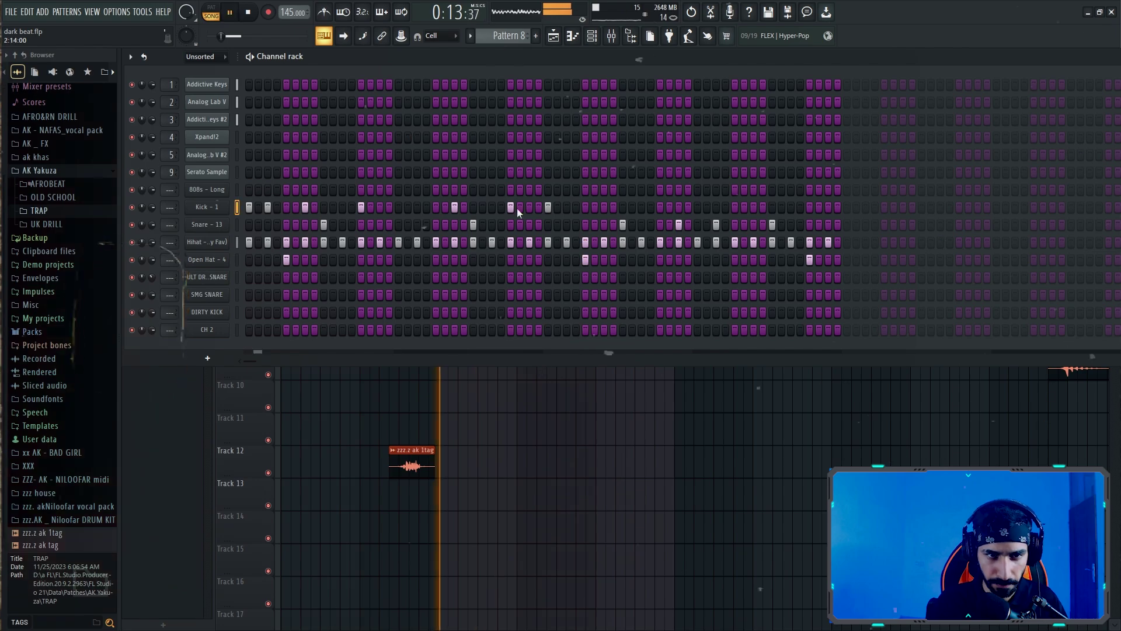
click(510, 207)
click(492, 207)
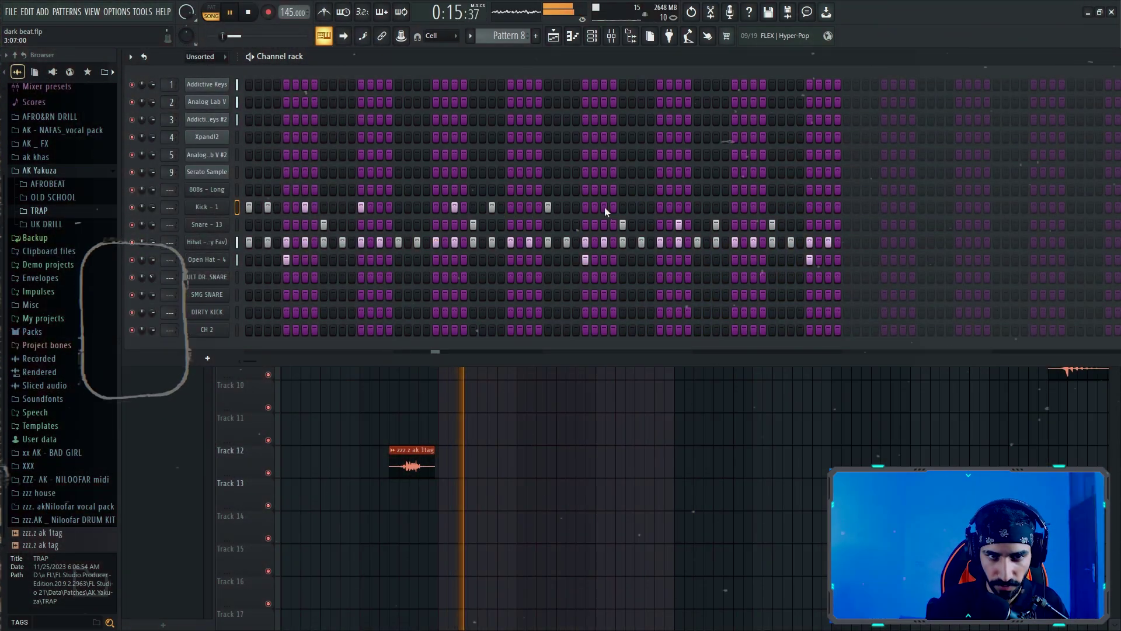
Try kick hits on steps 39, 45, 53, 55 and 61, dropping the trial hit on step 49.
click(605, 207)
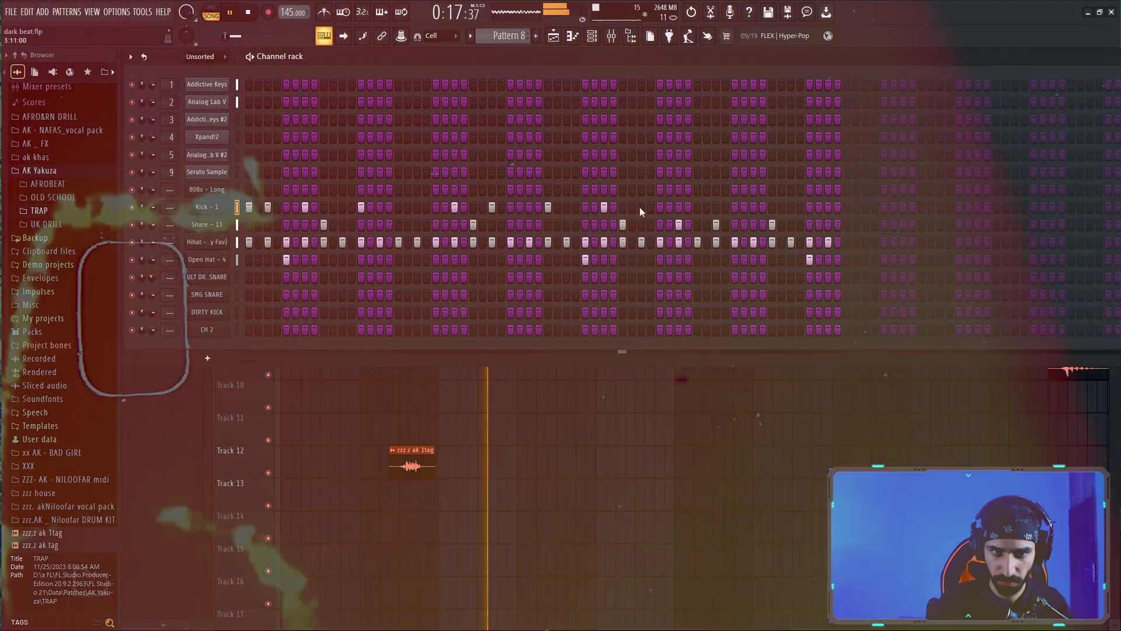
click(660, 207)
click(697, 207)
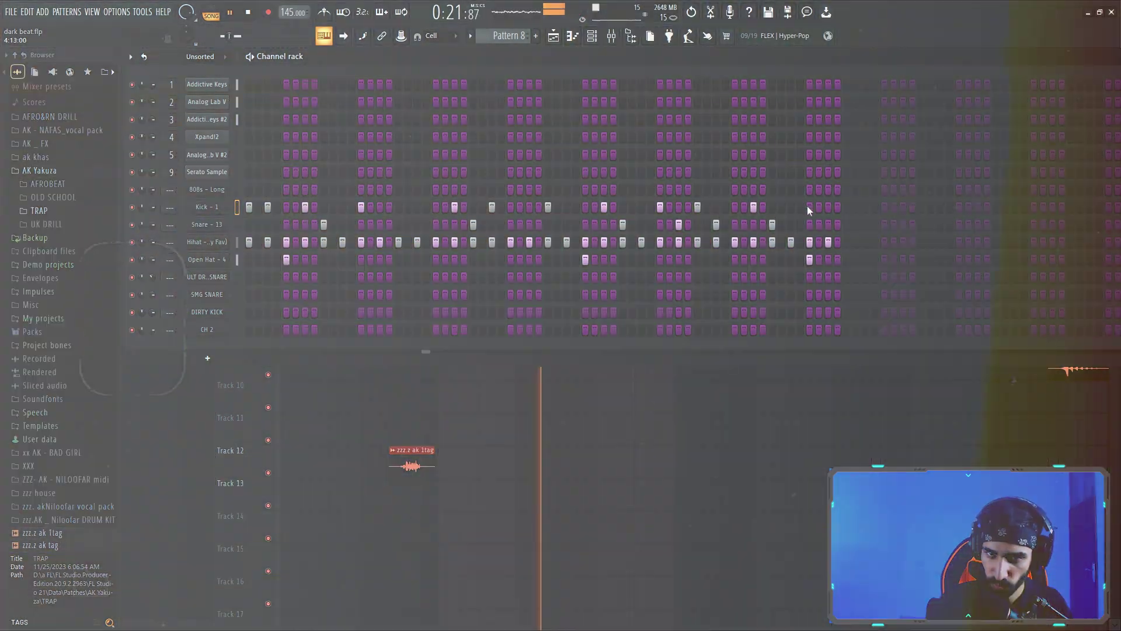
click(809, 208)
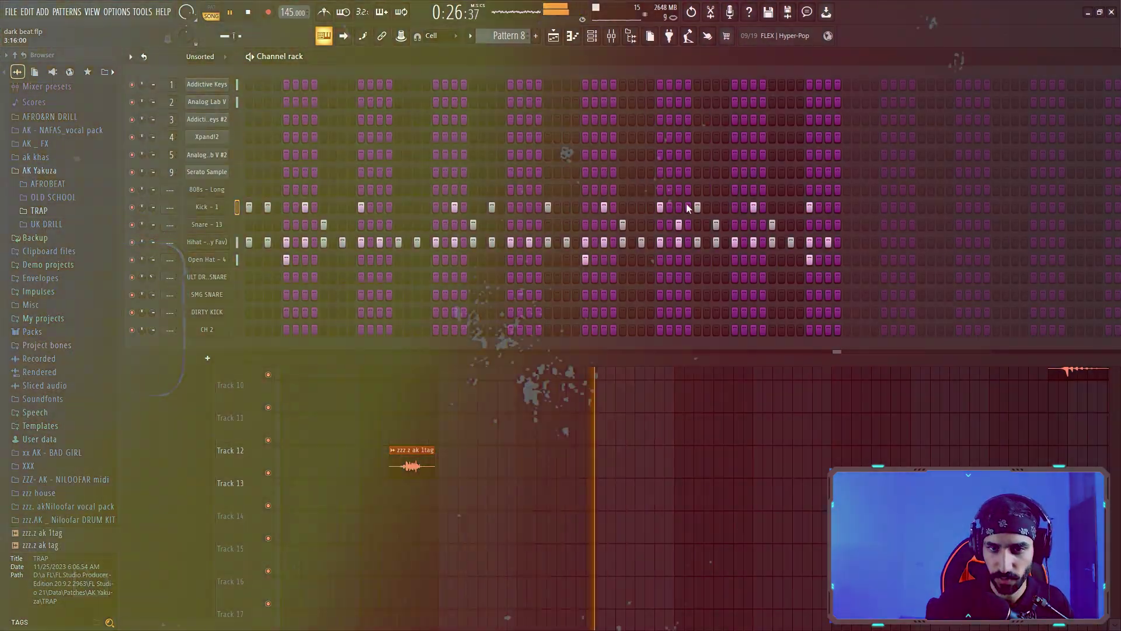
right_click(695, 206)
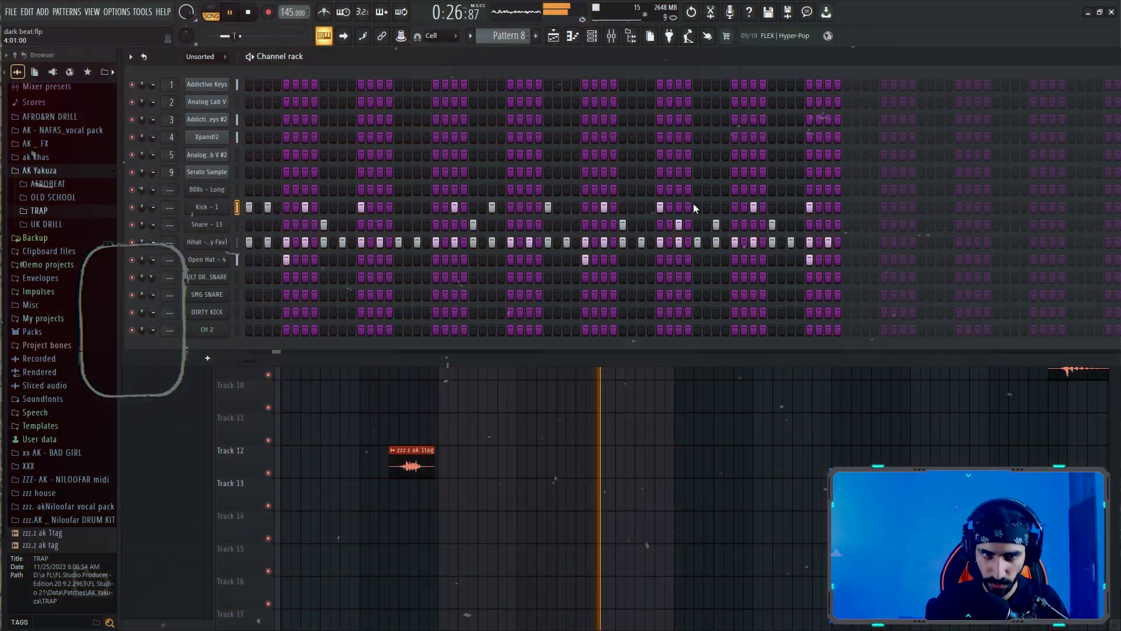
click(734, 207)
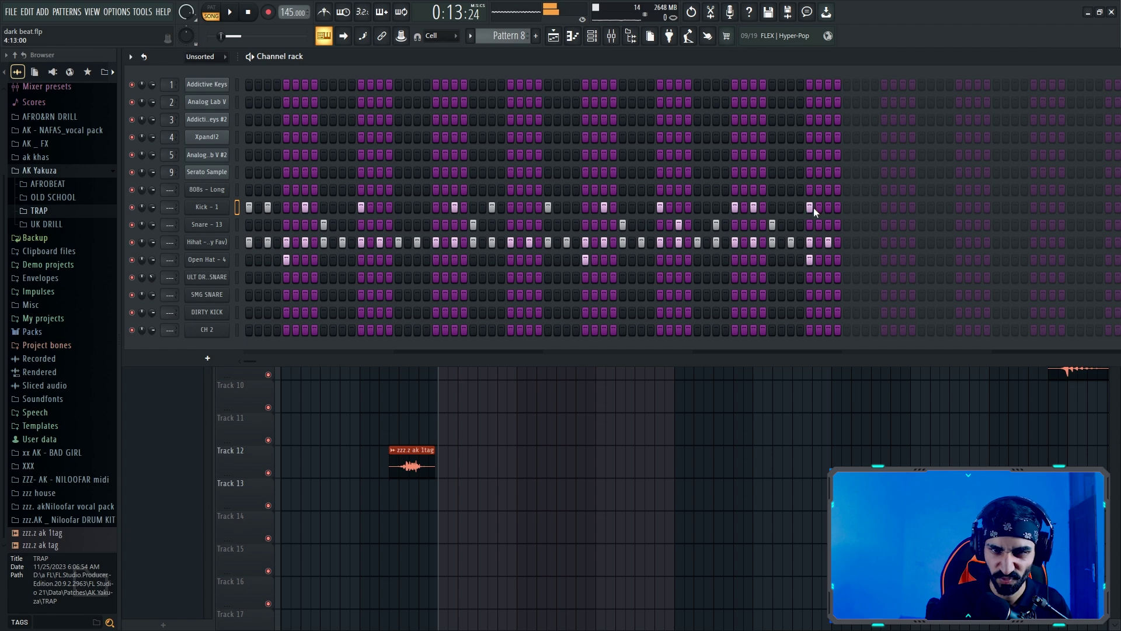
Clear the Kick channel and reprogram it with hits on steps 1, 7, 13, 23, 29, 33, 39, 45, 55 and 61.
click(305, 208)
key(space)
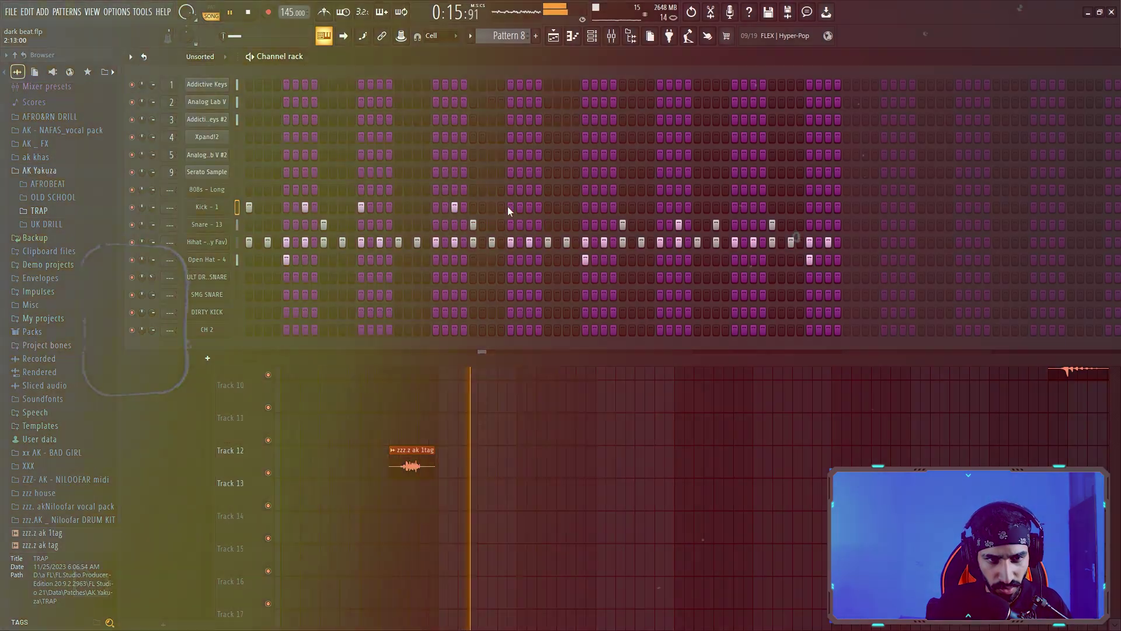
click(511, 207)
key(space)
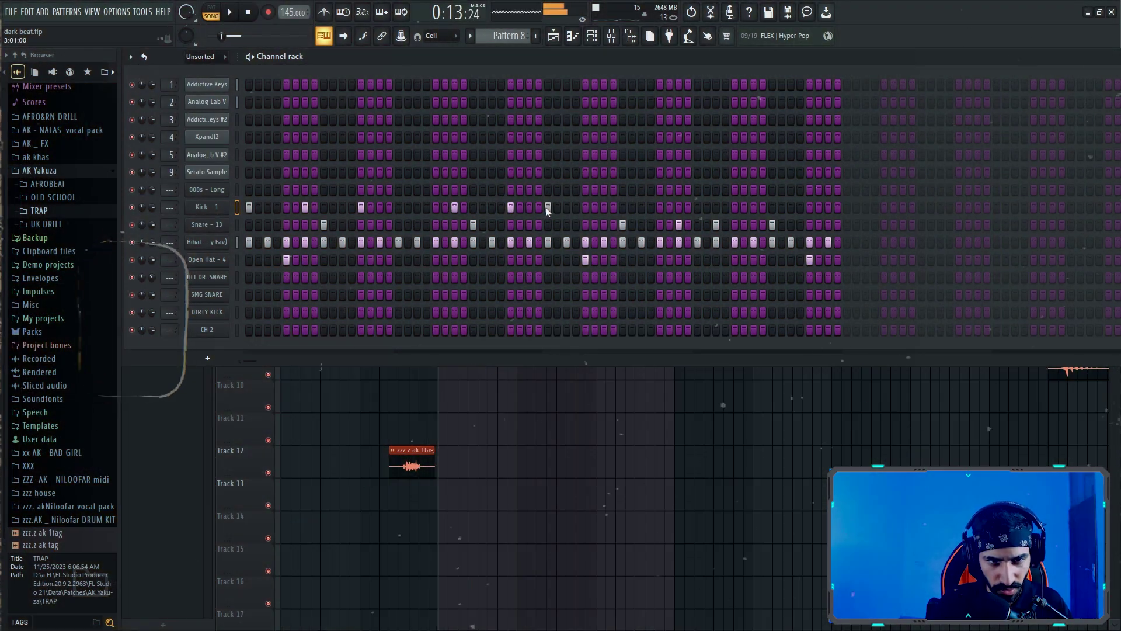
click(548, 207)
click(604, 208)
click(660, 206)
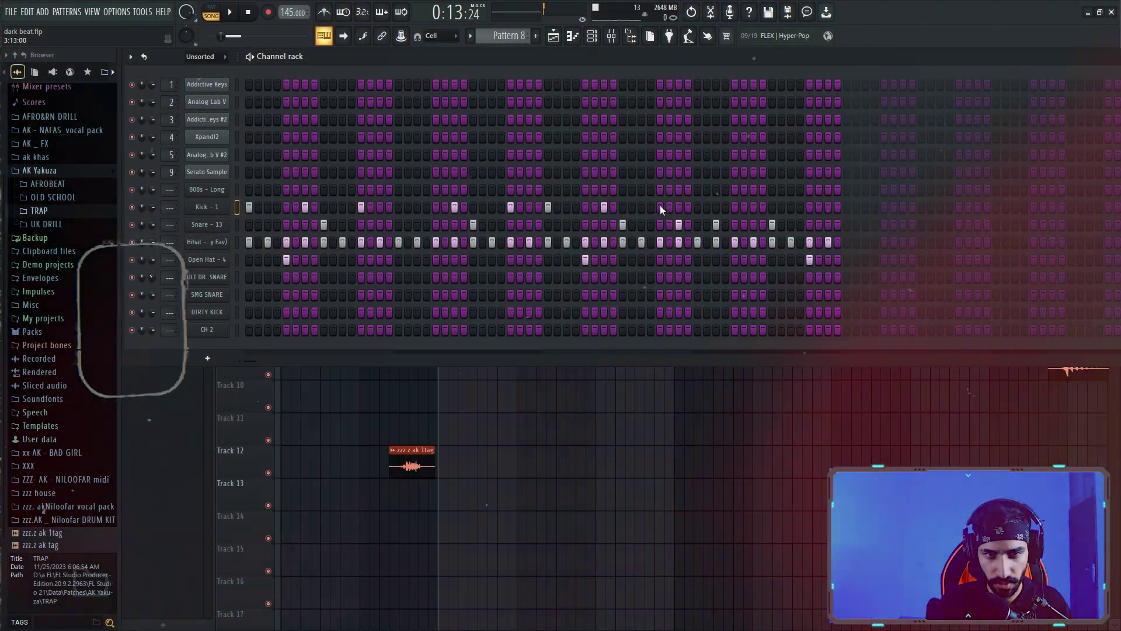
key(space)
click(753, 207)
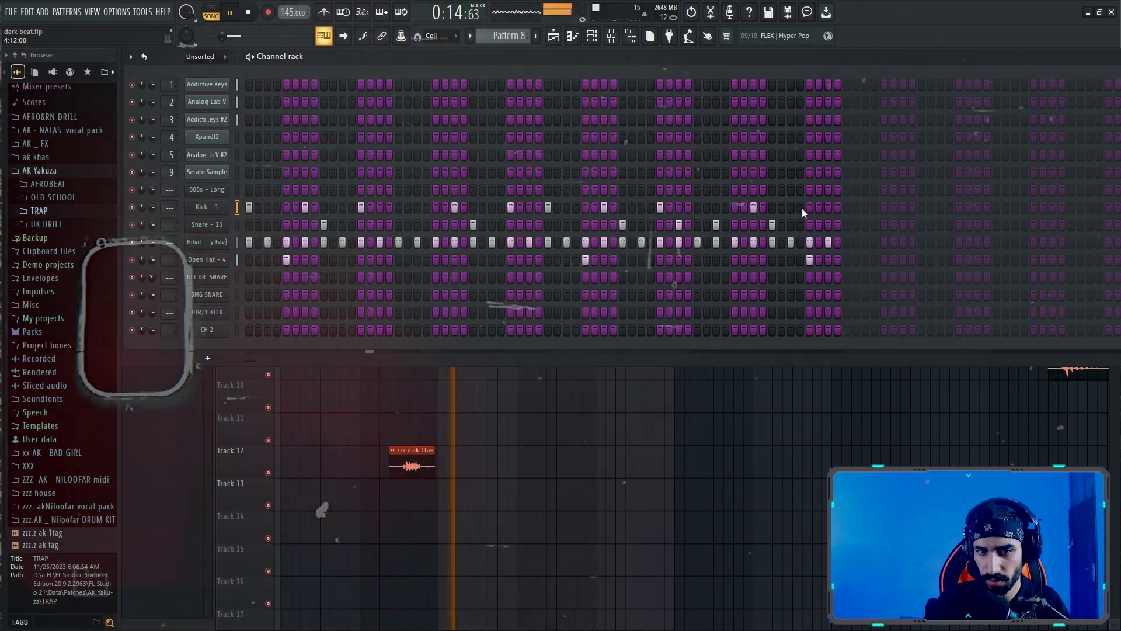
click(810, 207)
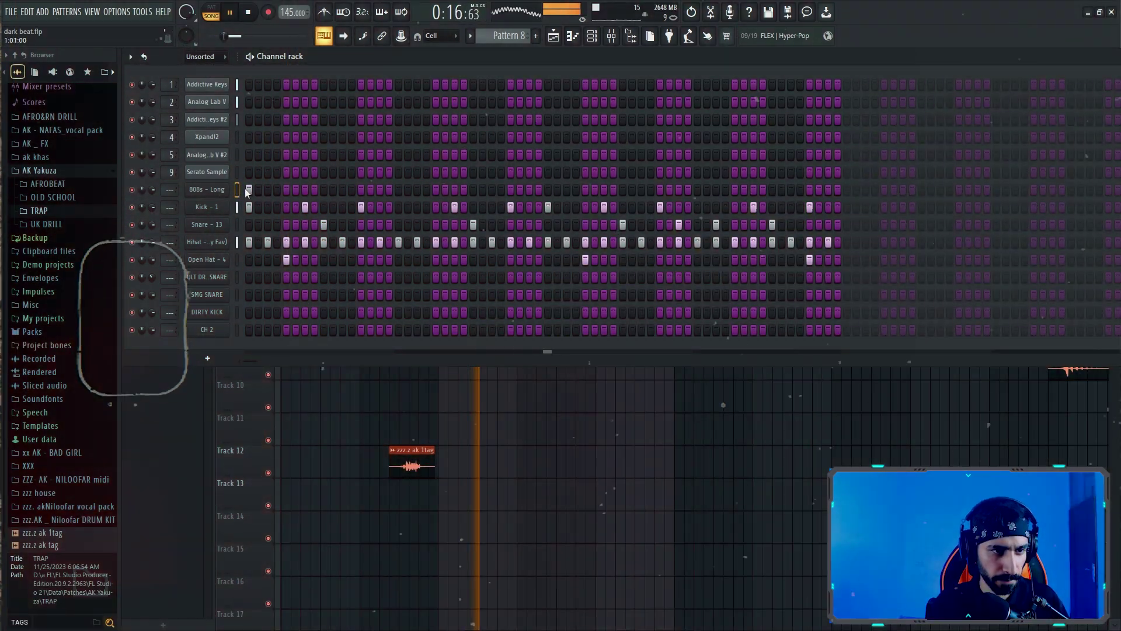
Enable the 808s - Long volume envelope with full hold and zero attack, decay, sustain and release, and have the channel cut itself in group 7.
click(226, 190)
click(213, 176)
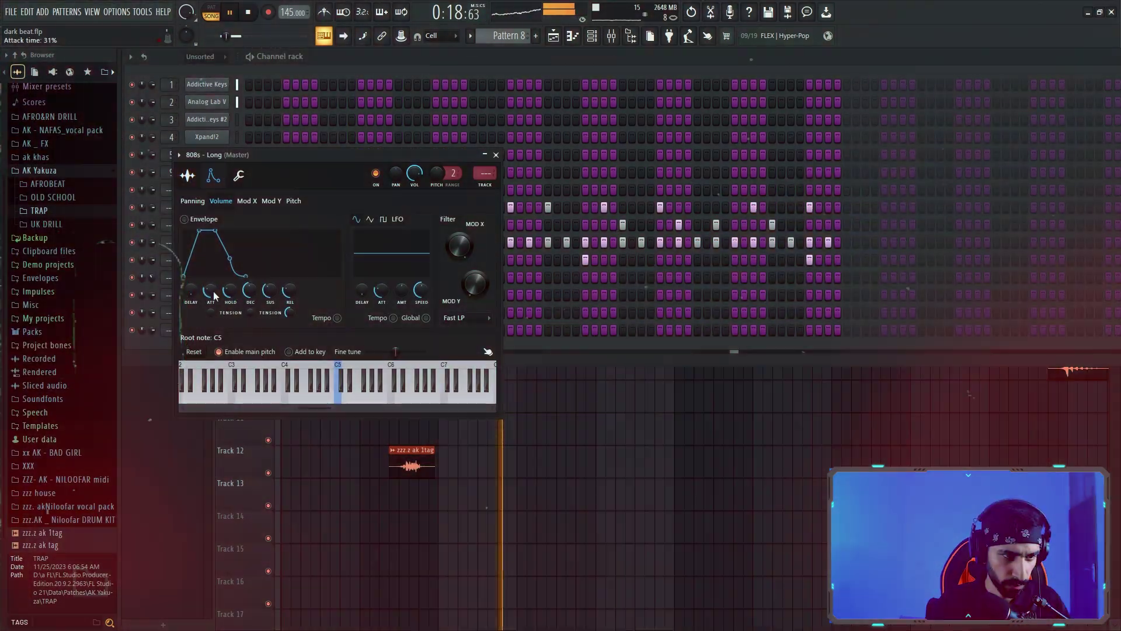
drag(230, 292, 231, 245)
drag(251, 291, 250, 332)
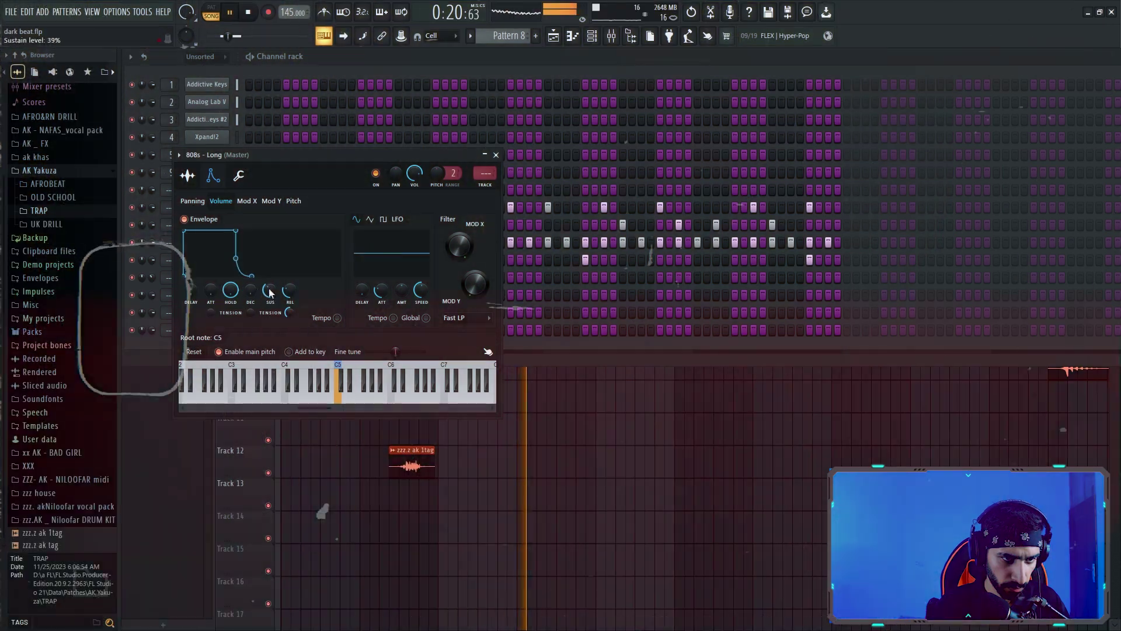
drag(290, 292, 290, 333)
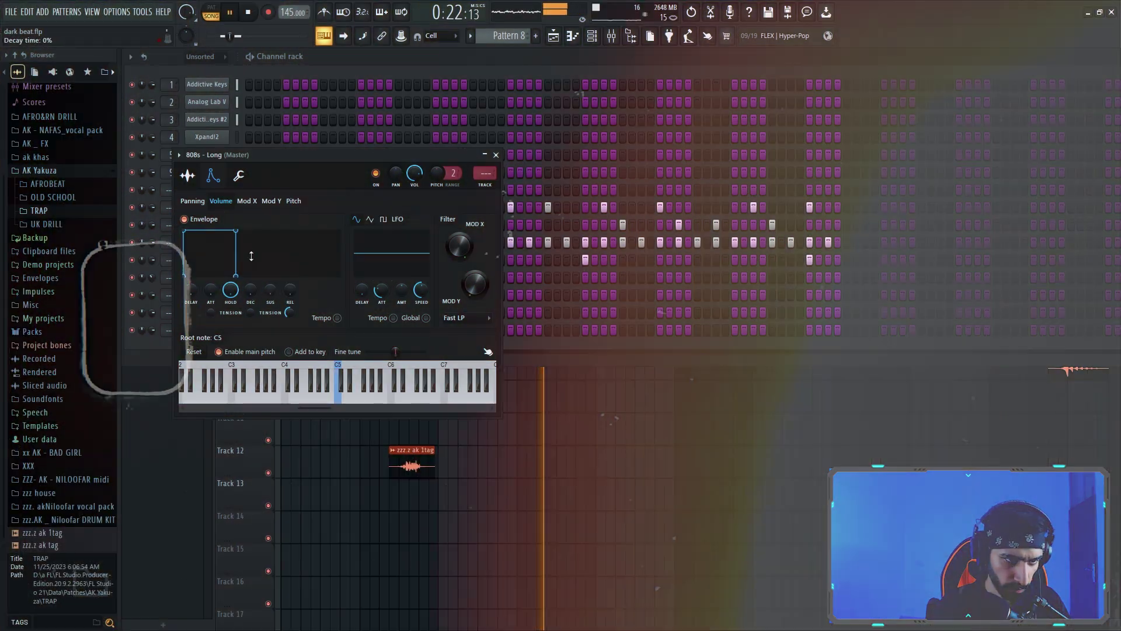
click(238, 175)
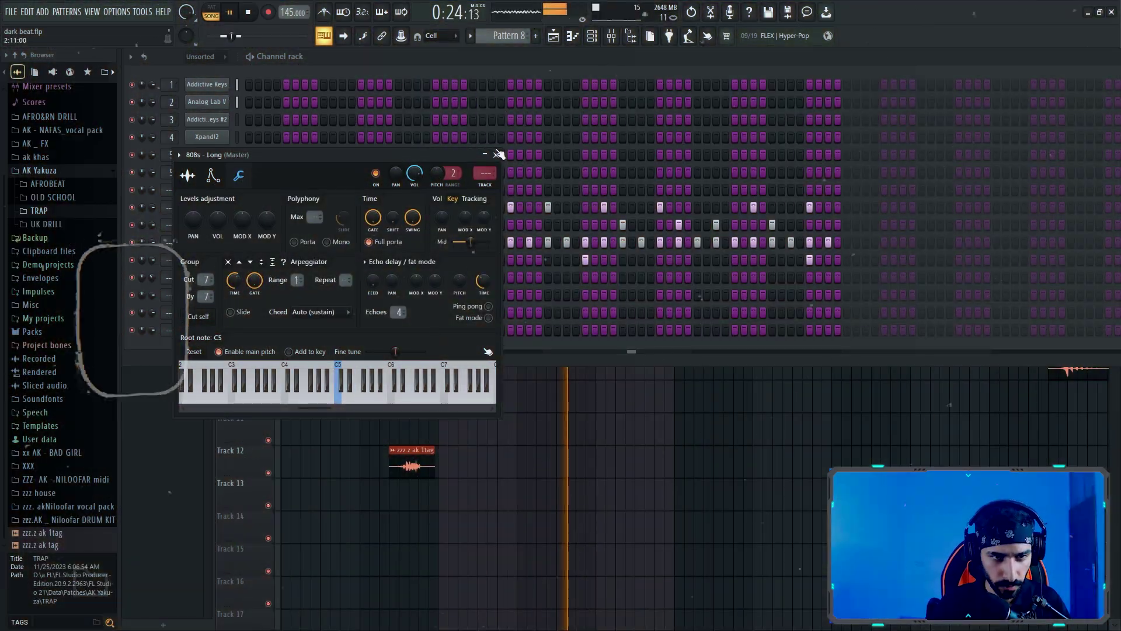
click(495, 155)
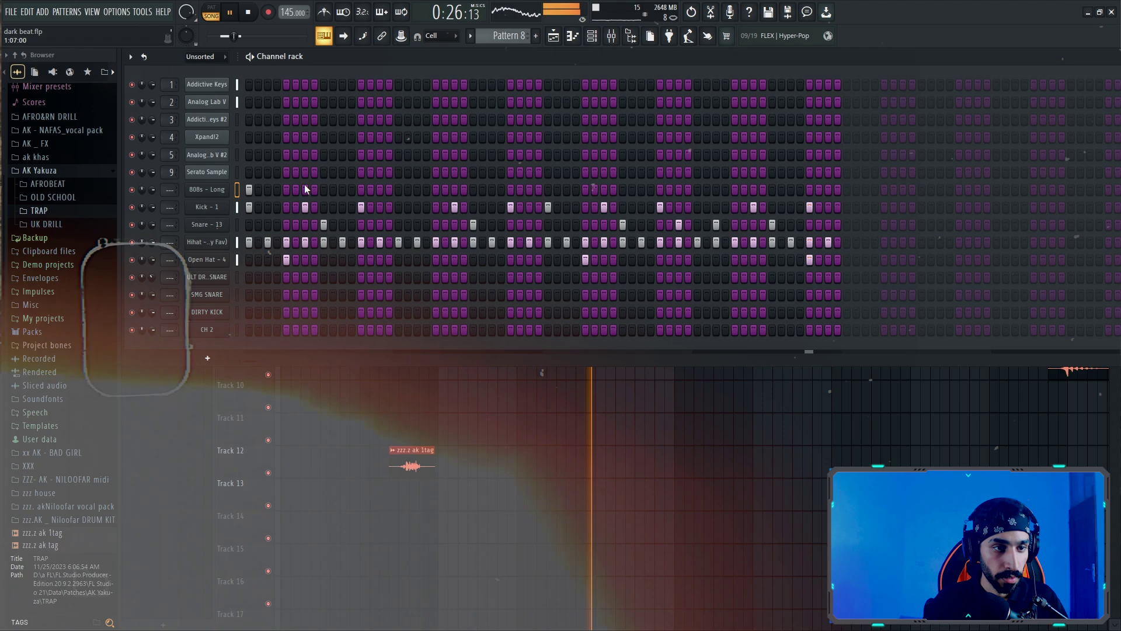
Place 808s - Long hits on steps 7, 13, 33, 39, 45 and 61 in Pattern 8.
click(305, 189)
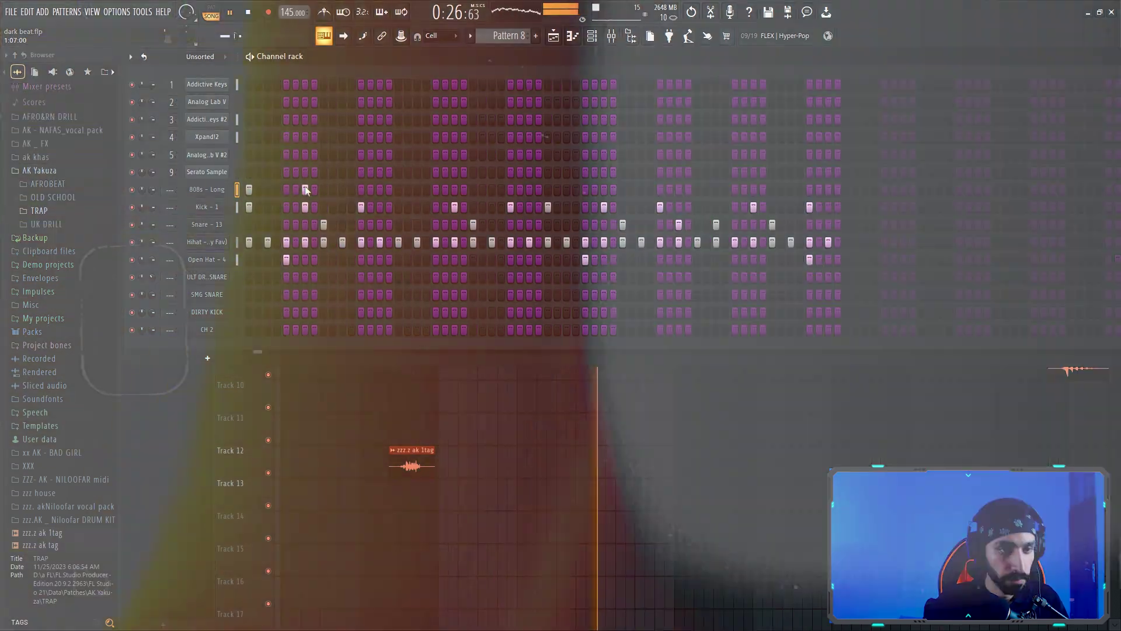
click(361, 189)
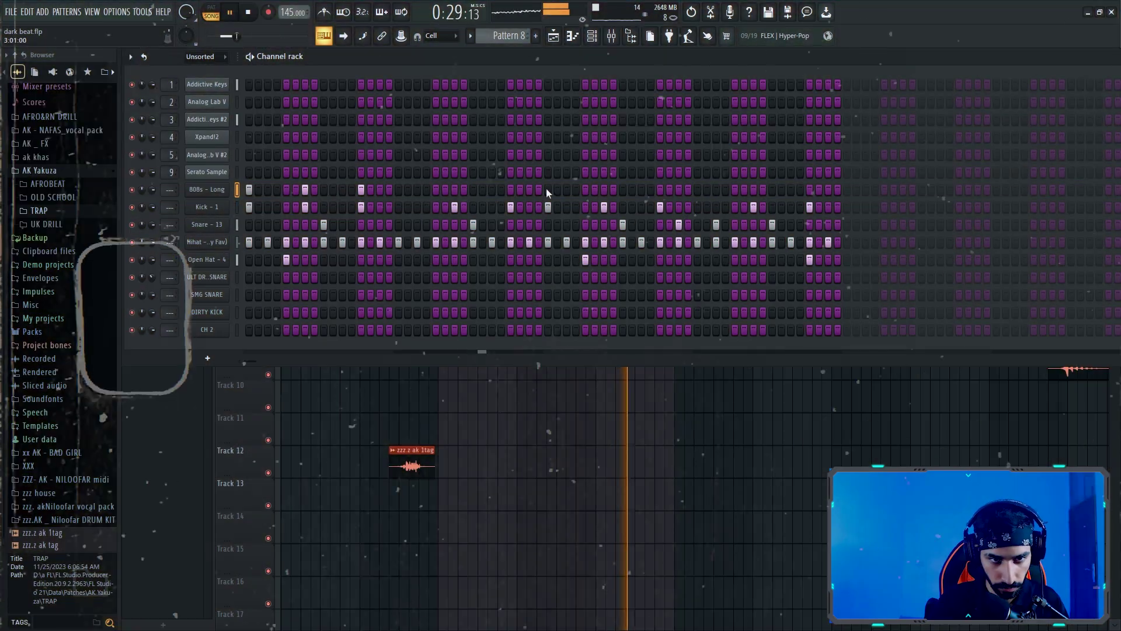
click(548, 190)
click(604, 189)
click(660, 189)
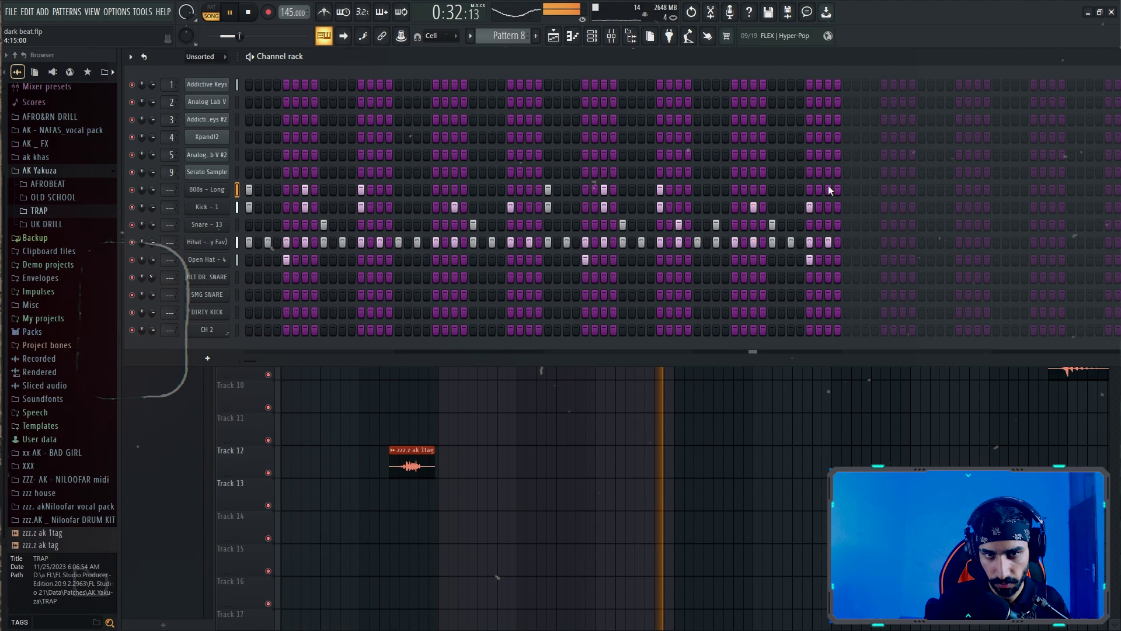
click(809, 189)
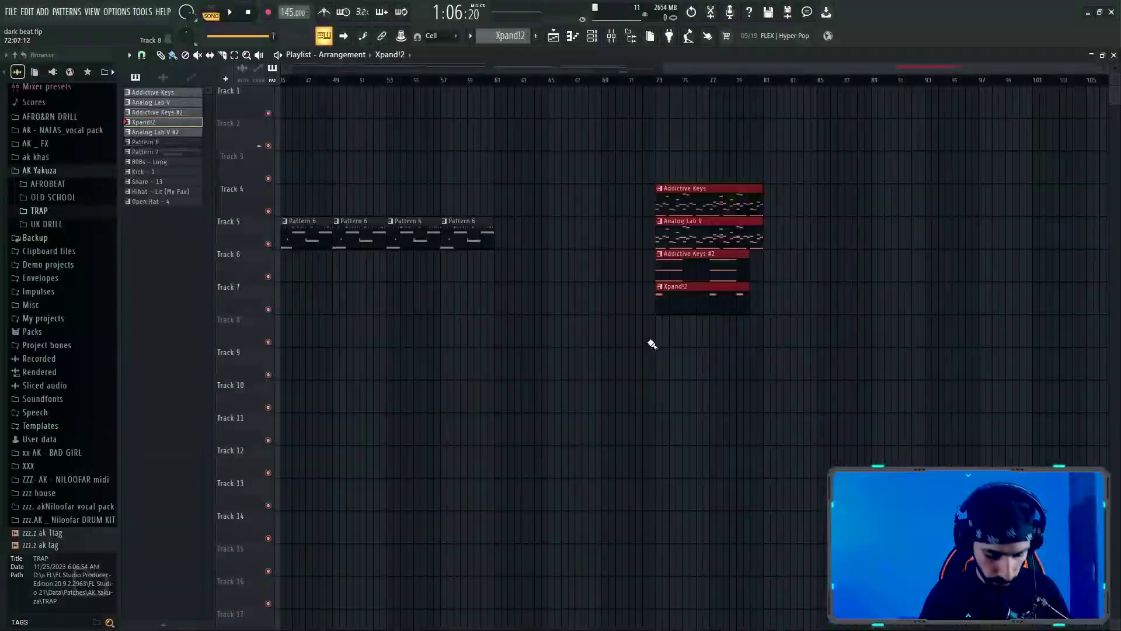
Consolidate the melody clips at bars 73 to 81 into a 16-bit stereo WAV clip, play it, and open its audio clip settings.
key(ctrl+alt+c)
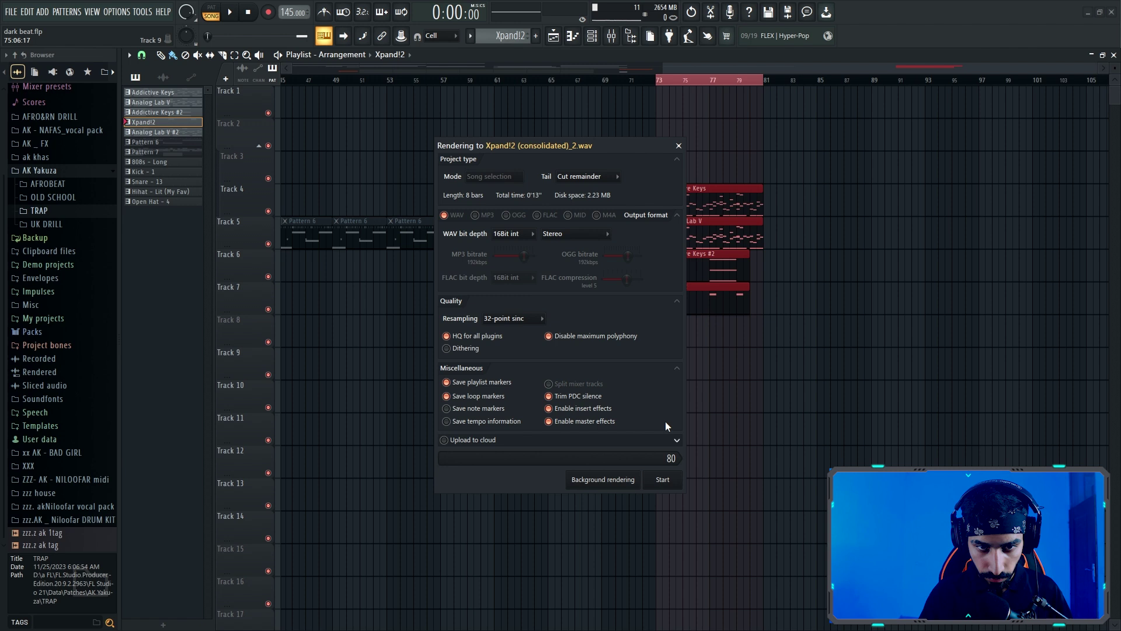
click(664, 480)
click(562, 80)
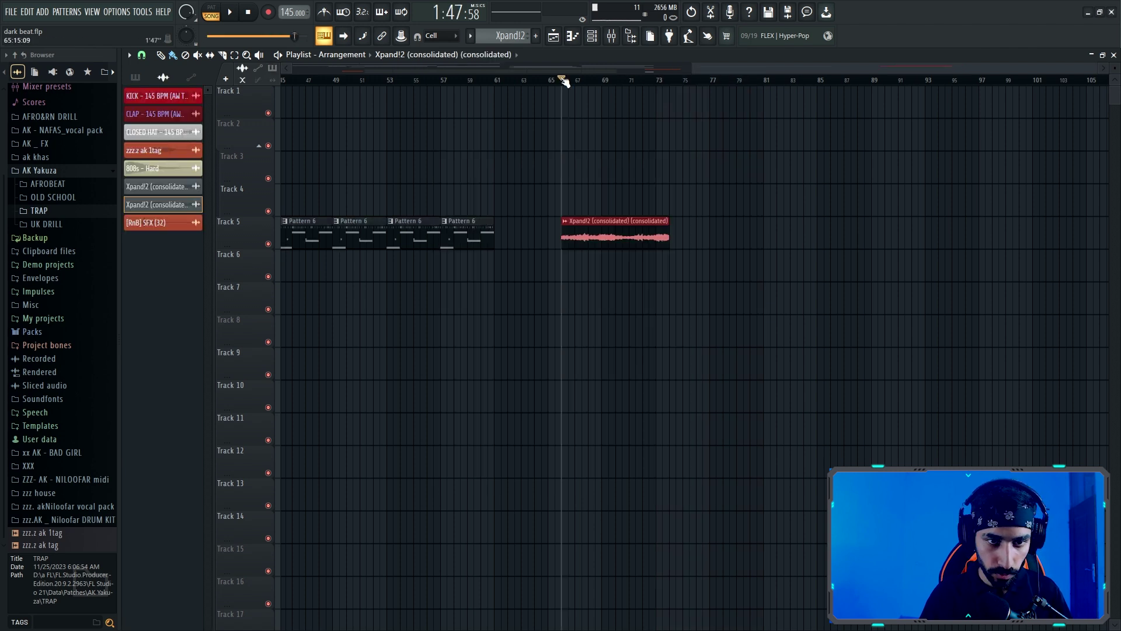
double_click(614, 233)
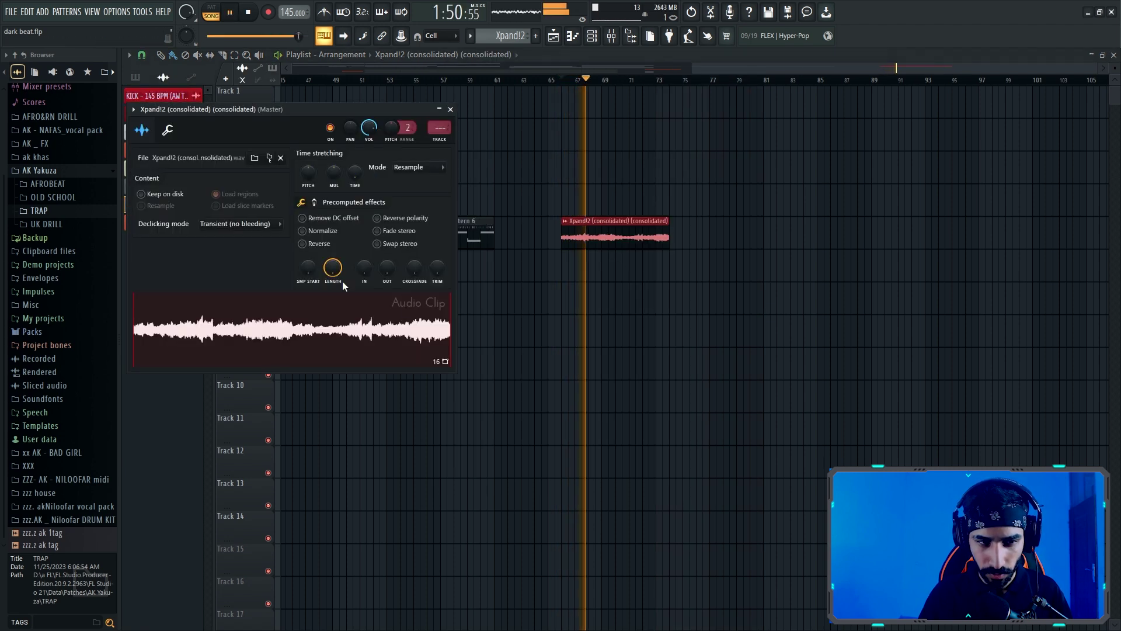
Try the Reverse effect on the consolidated Xpand!2 clip, switch it off again and close the clip settings.
click(303, 244)
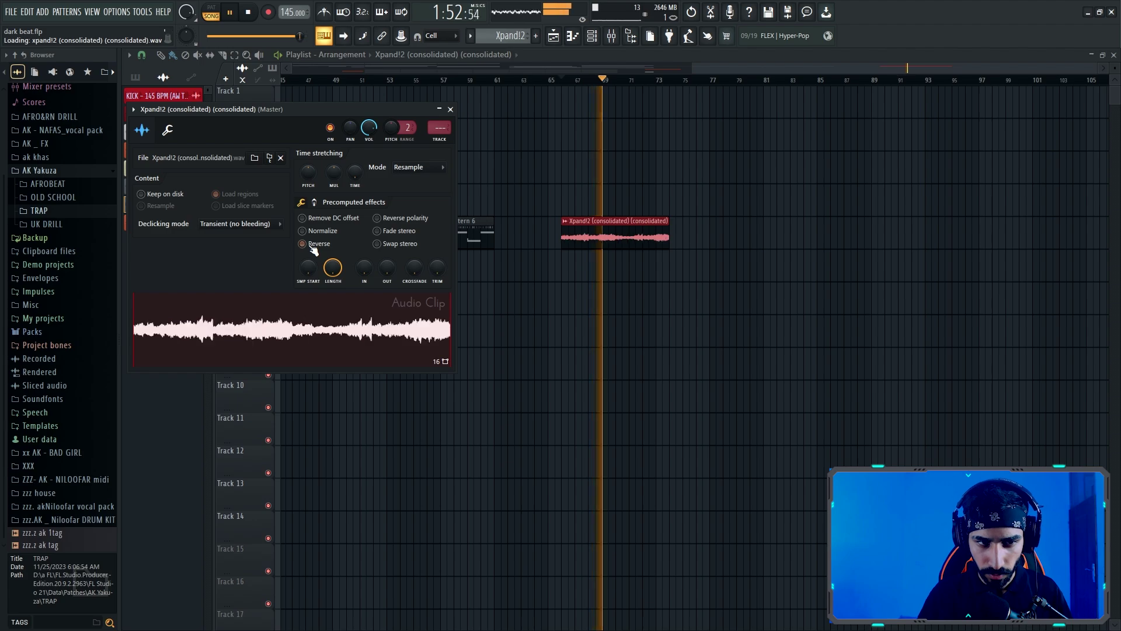
click(313, 248)
click(314, 249)
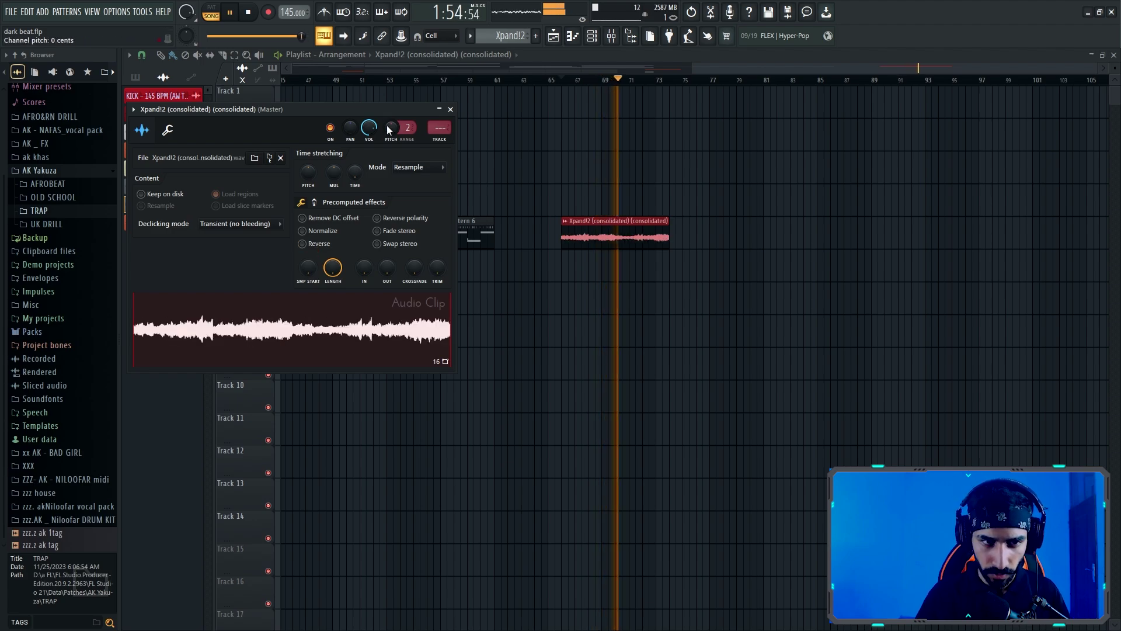
click(450, 110)
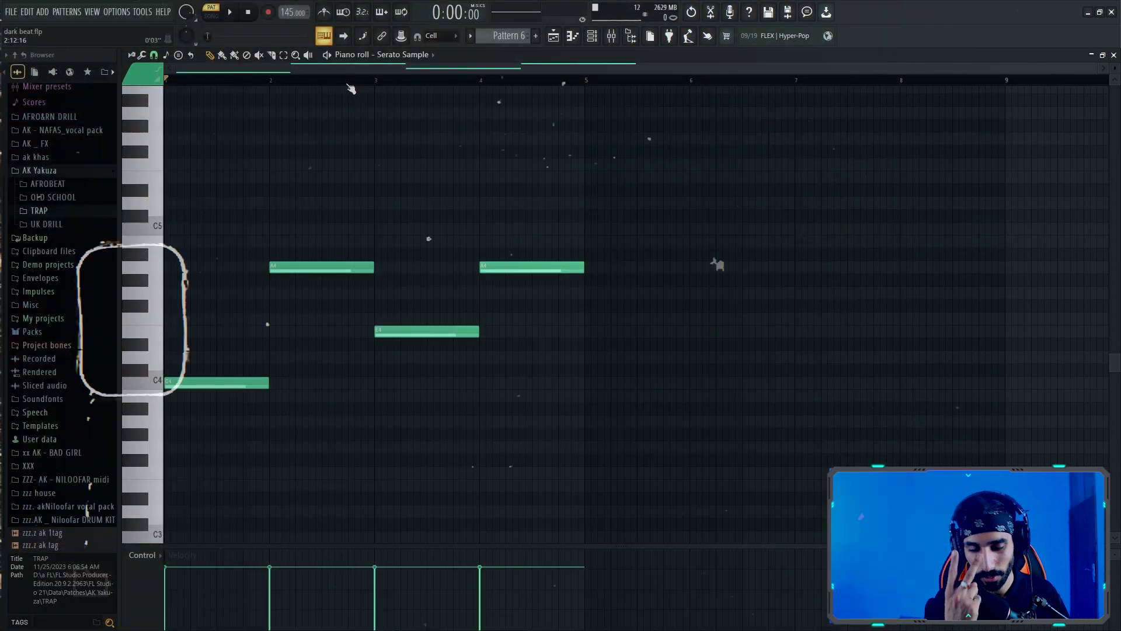
Play Pattern 6, bring up the Drill Hihat (Shake) hits in the piano roll and duplicate bar 1 into bar 2.
key(space)
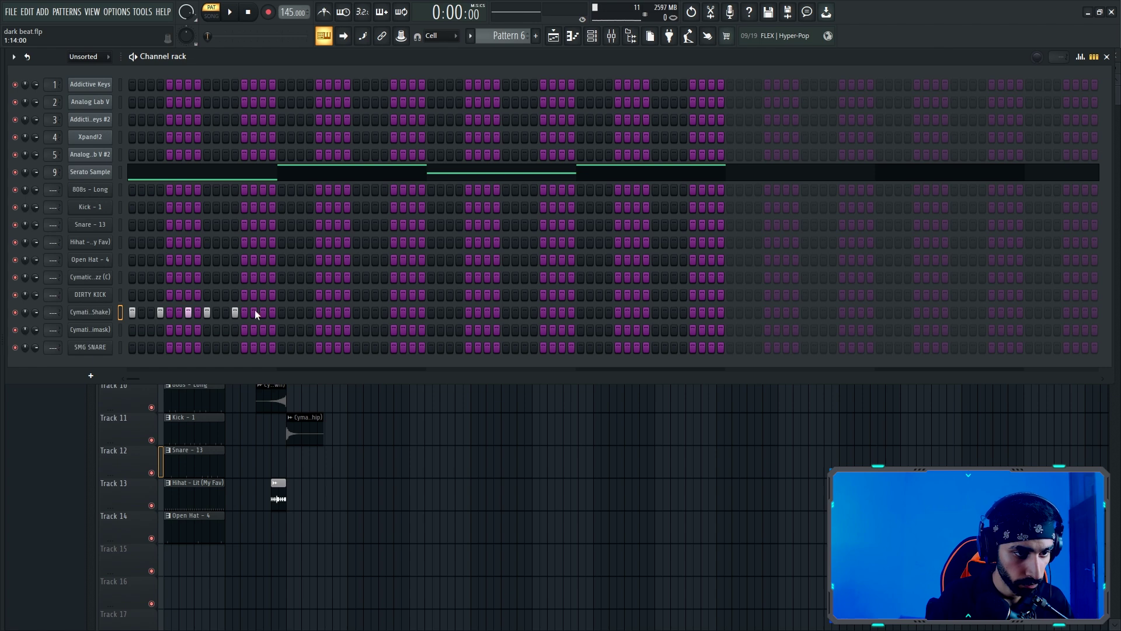
right_click(114, 313)
click(138, 311)
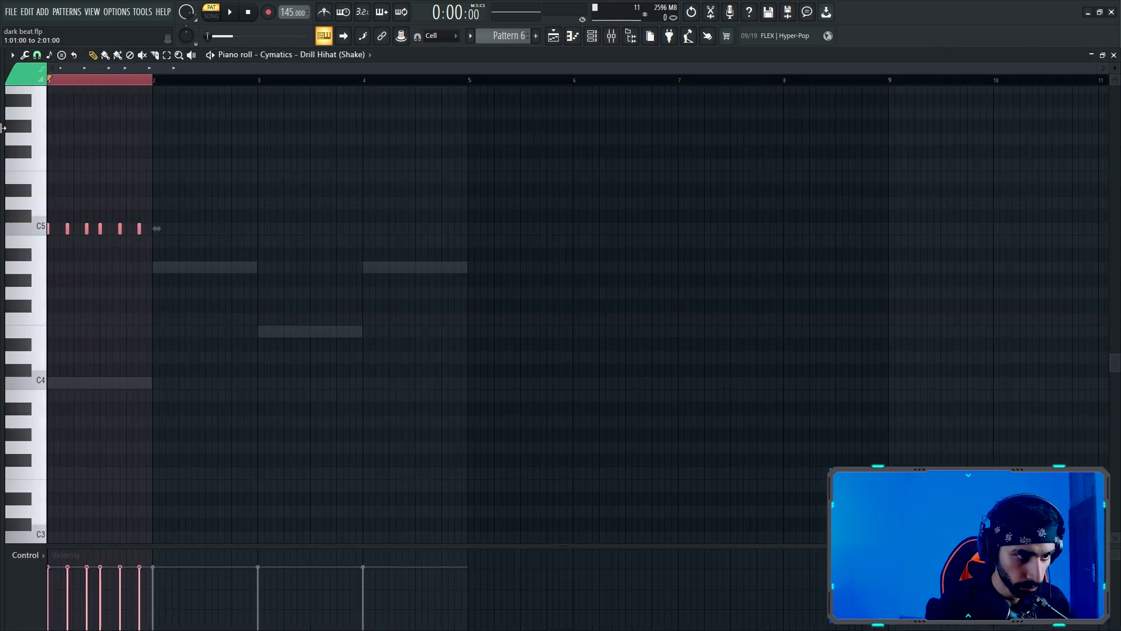
key(ctrl+b)
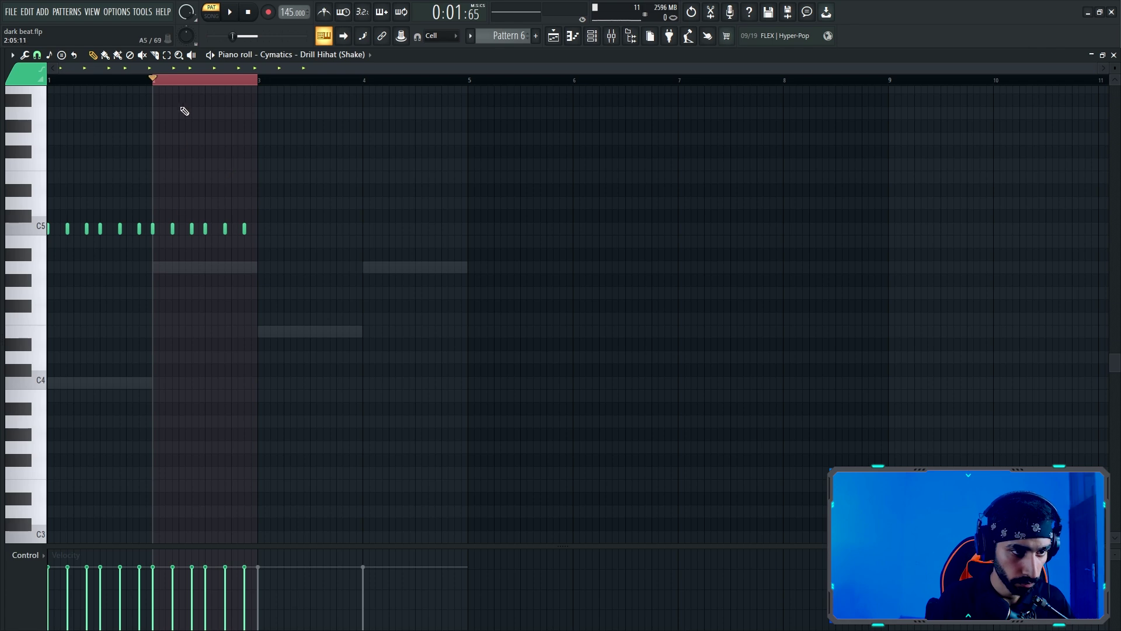
Add softer C5 shaker hits on step 11 of bar 2 and step 10 of bar 1, and play the two-bar loop.
mouse_move(157, 80)
mouse_down()
mouse_move(55, 93)
mouse_move(154, 83)
mouse_up()
scroll(157, 89, up, 2)
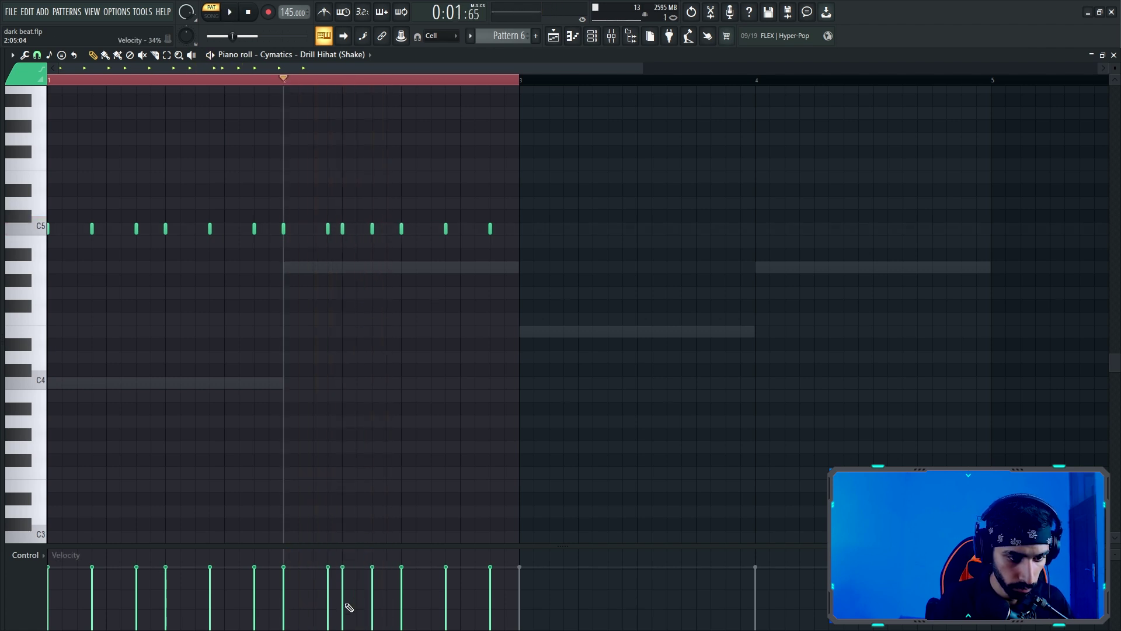
click(429, 229)
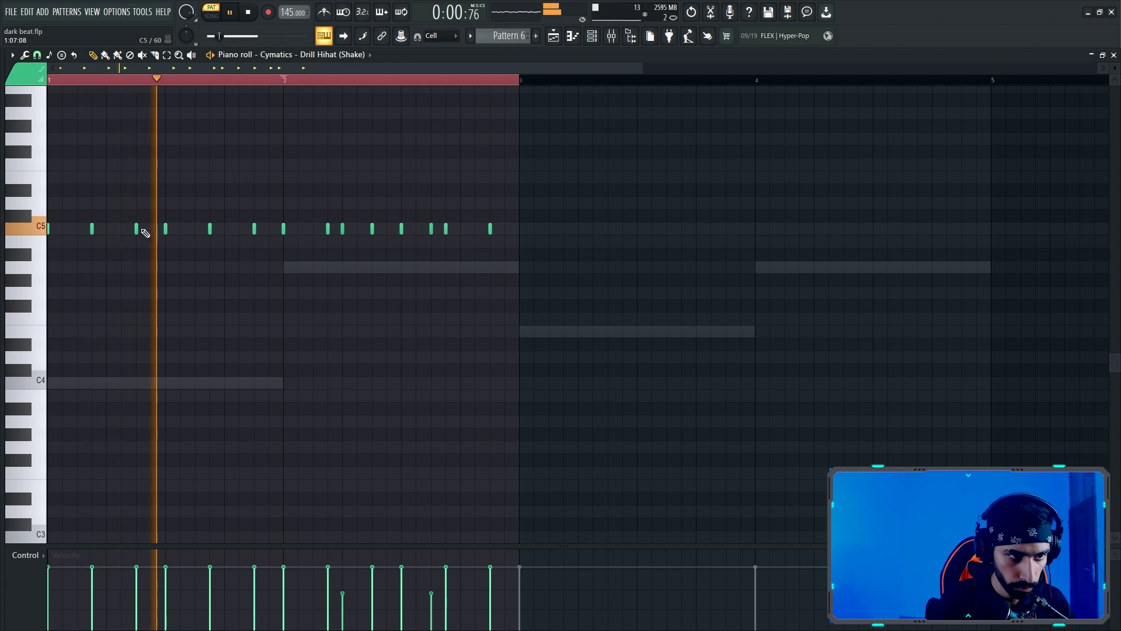
click(180, 228)
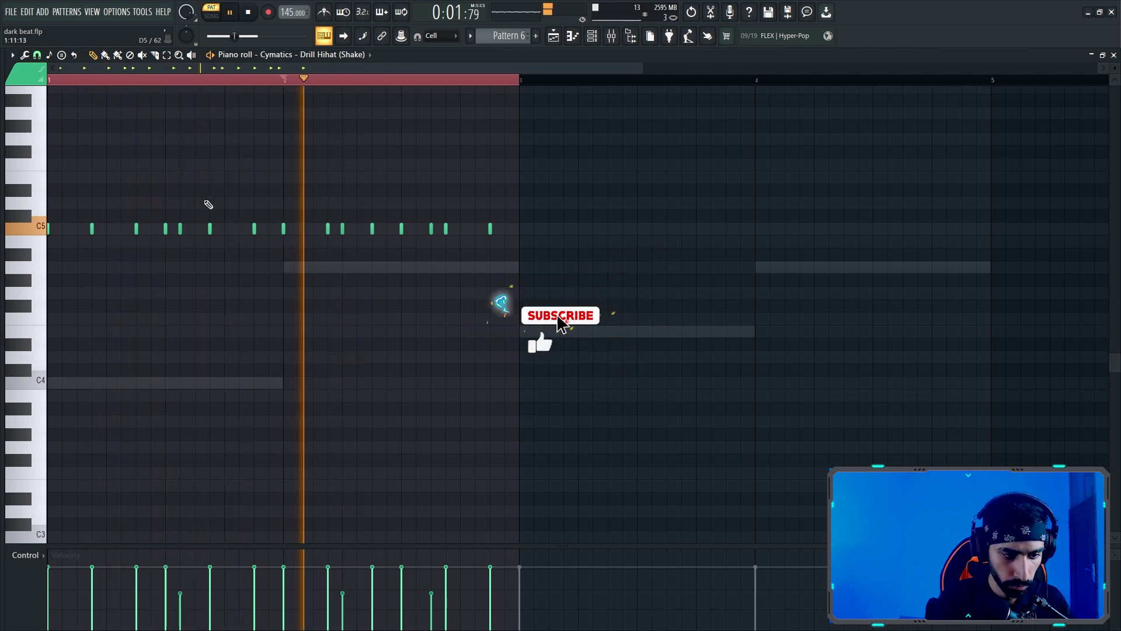
key(space)
key(space)
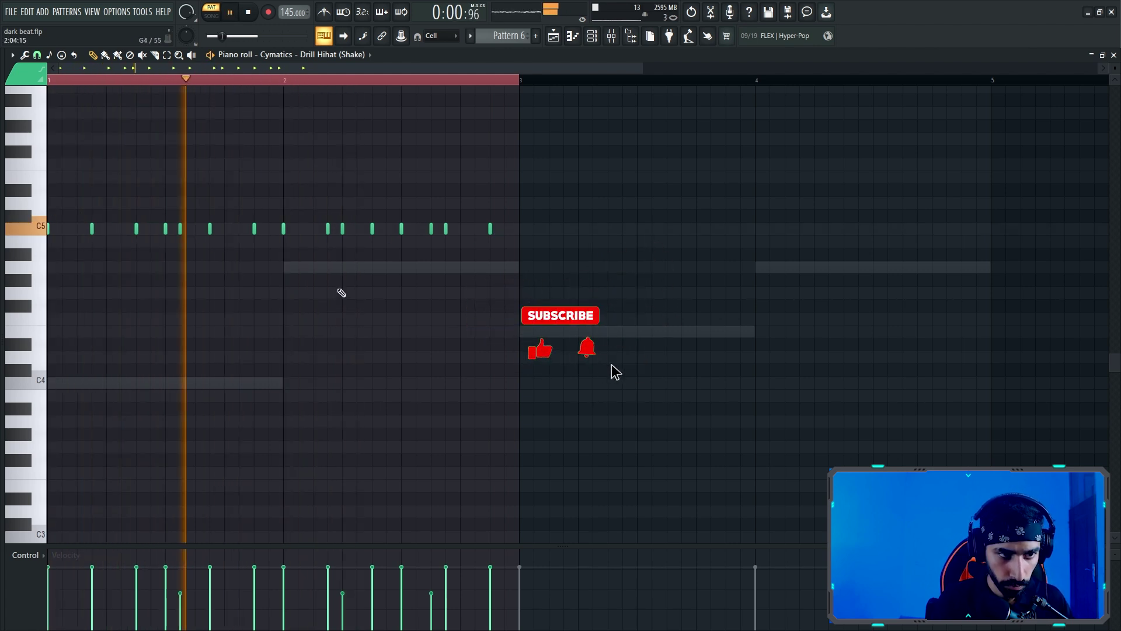
Add an F4 hit on bar 2 step 12 and a chopped E4 roll with rising velocity from bar 1 step 13, trimming its last slices.
click(446, 318)
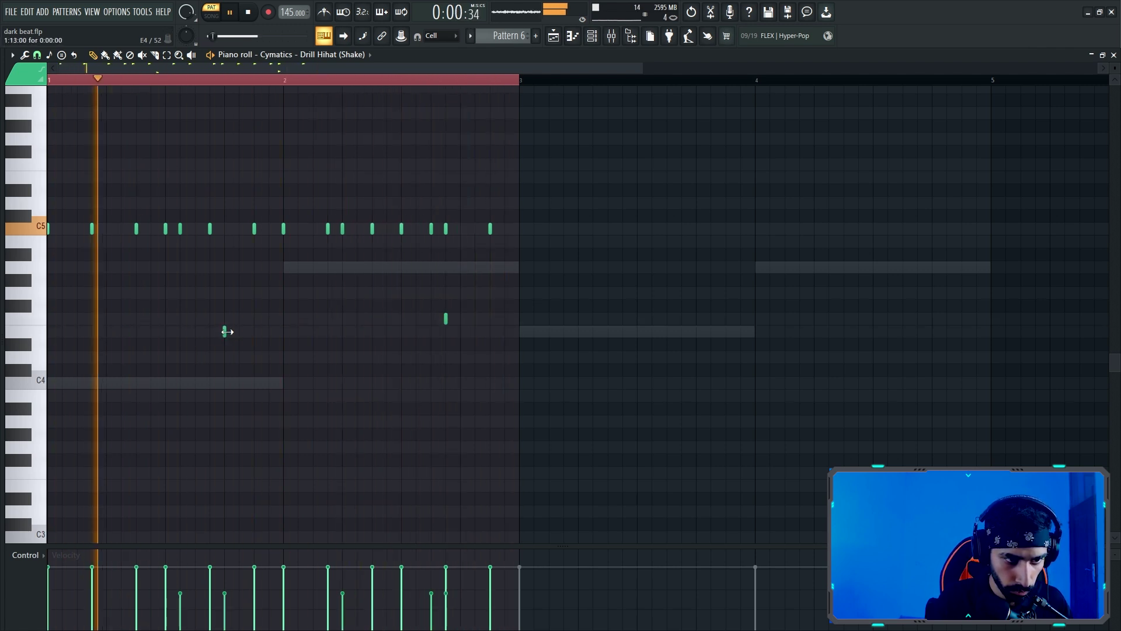
click(227, 330)
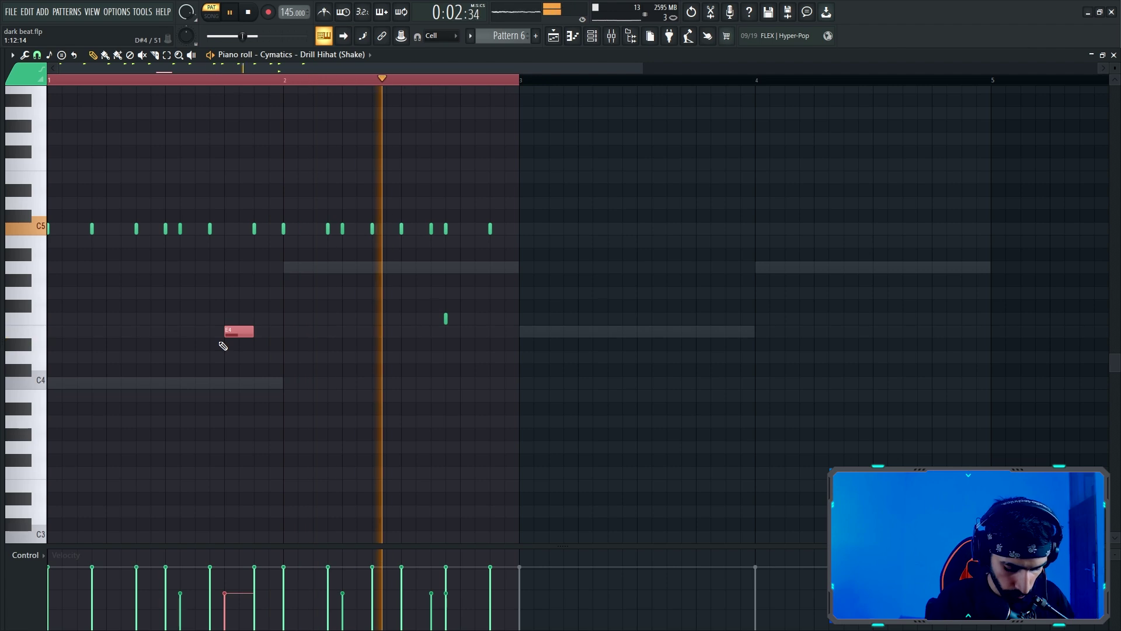
key(alt+u)
click(617, 389)
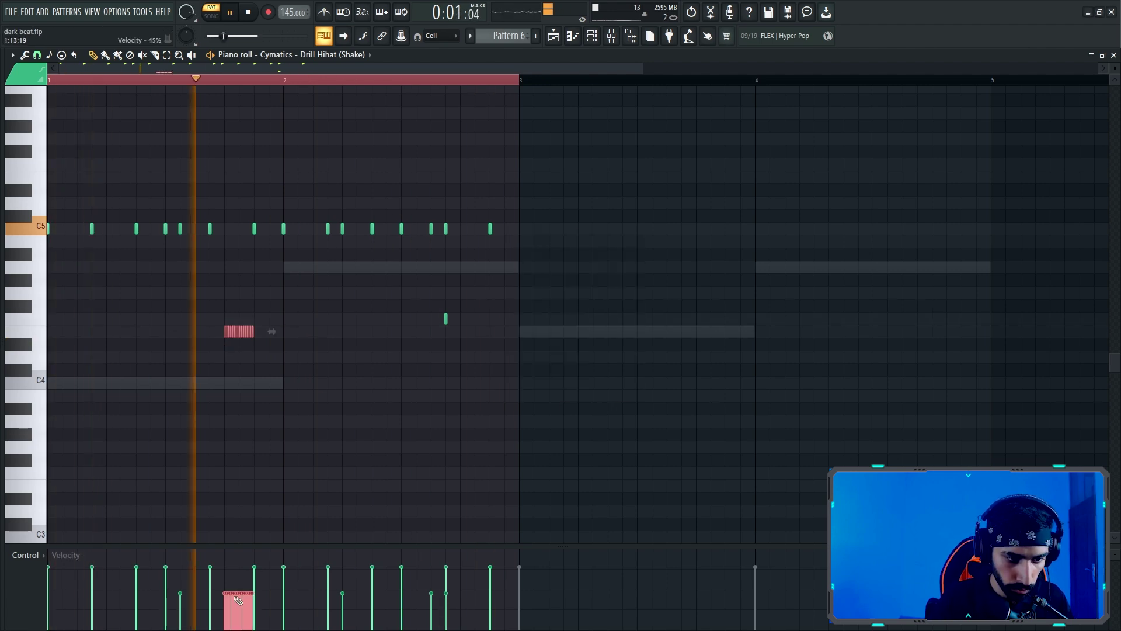
right_click(276, 318)
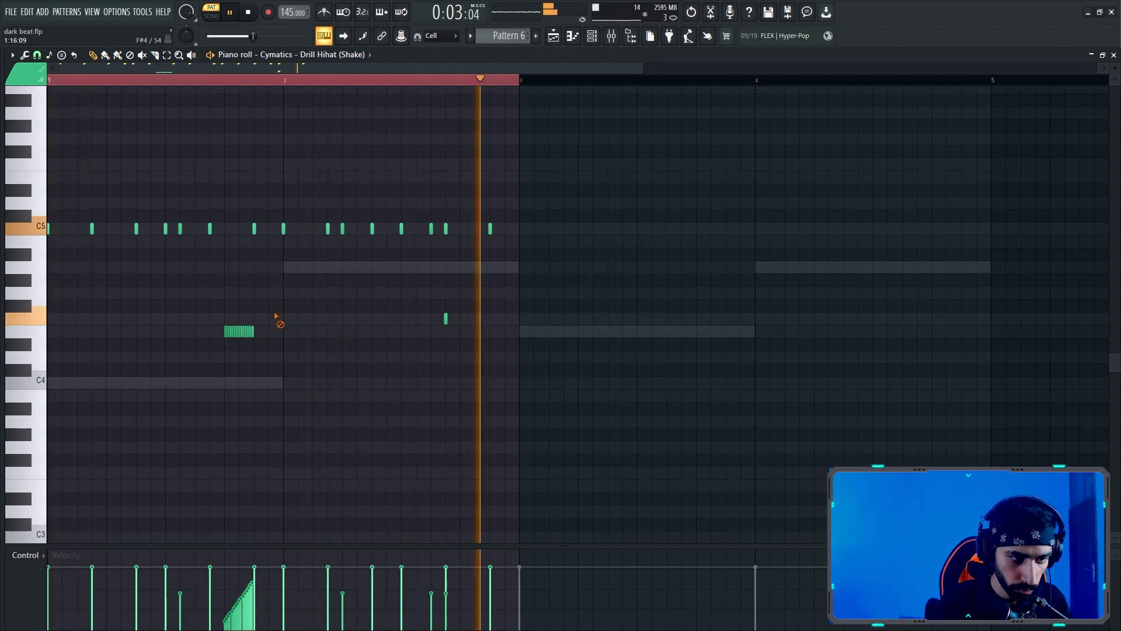
right_click(251, 336)
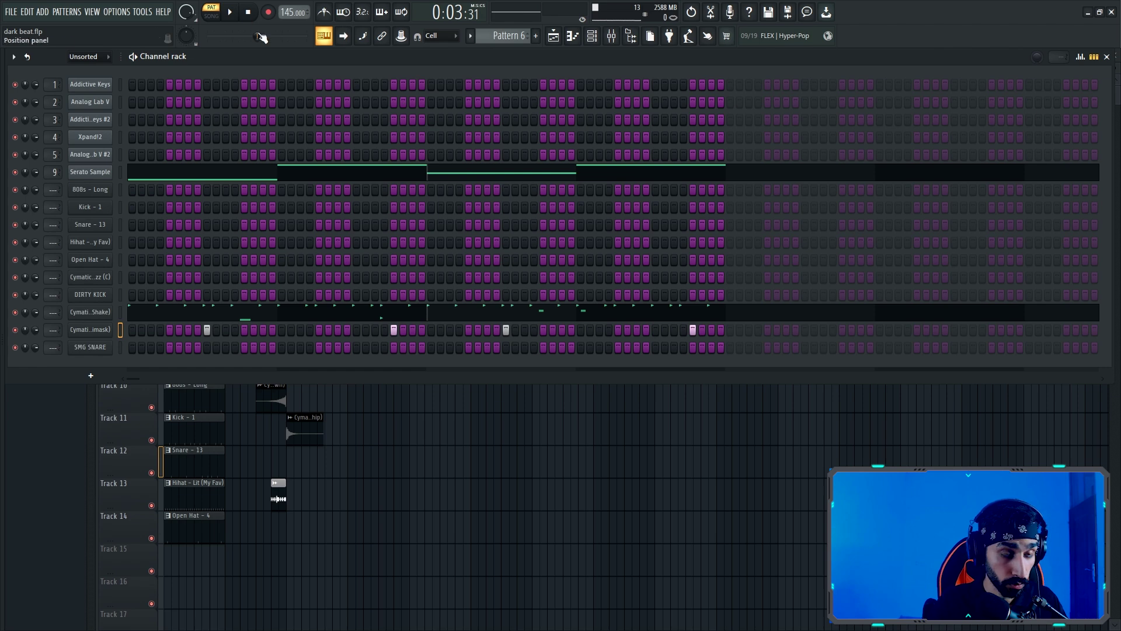
Draw a C5 note filling bar 1 for the Drill 808 Soft Buzz channel during playback and raise its velocity.
key(space)
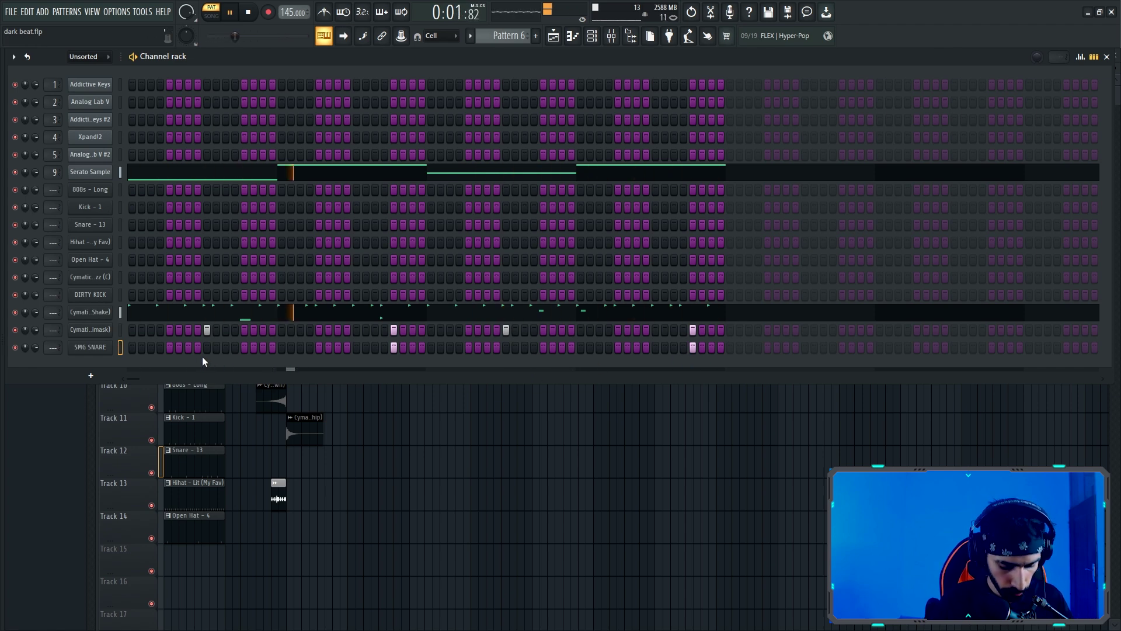
click(120, 281)
click(118, 275)
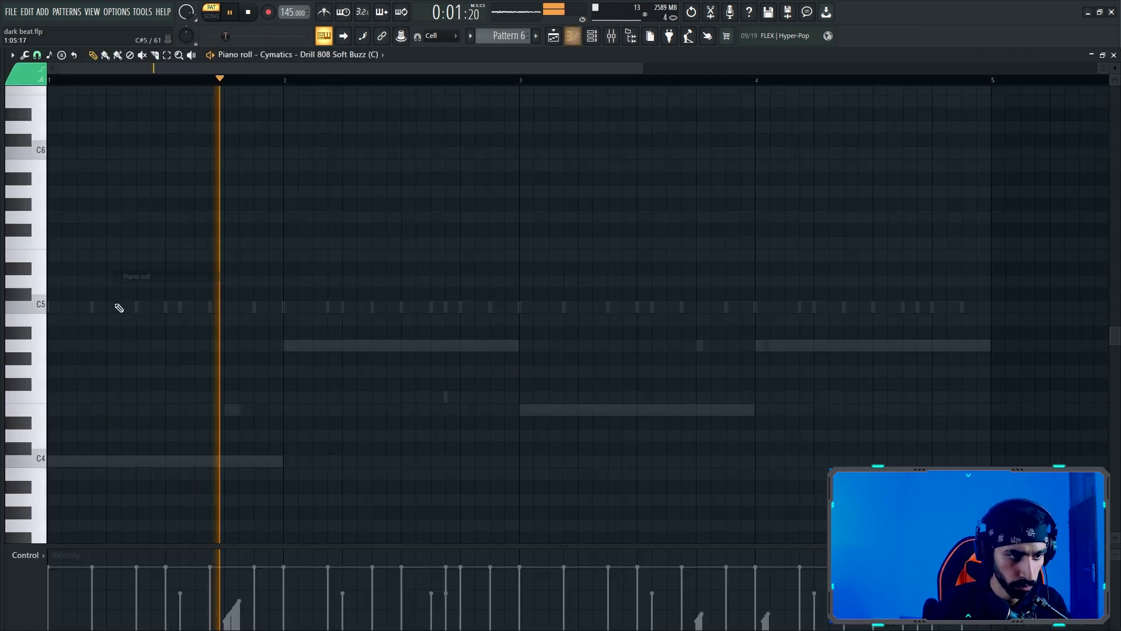
scroll(64, 315, up, 4)
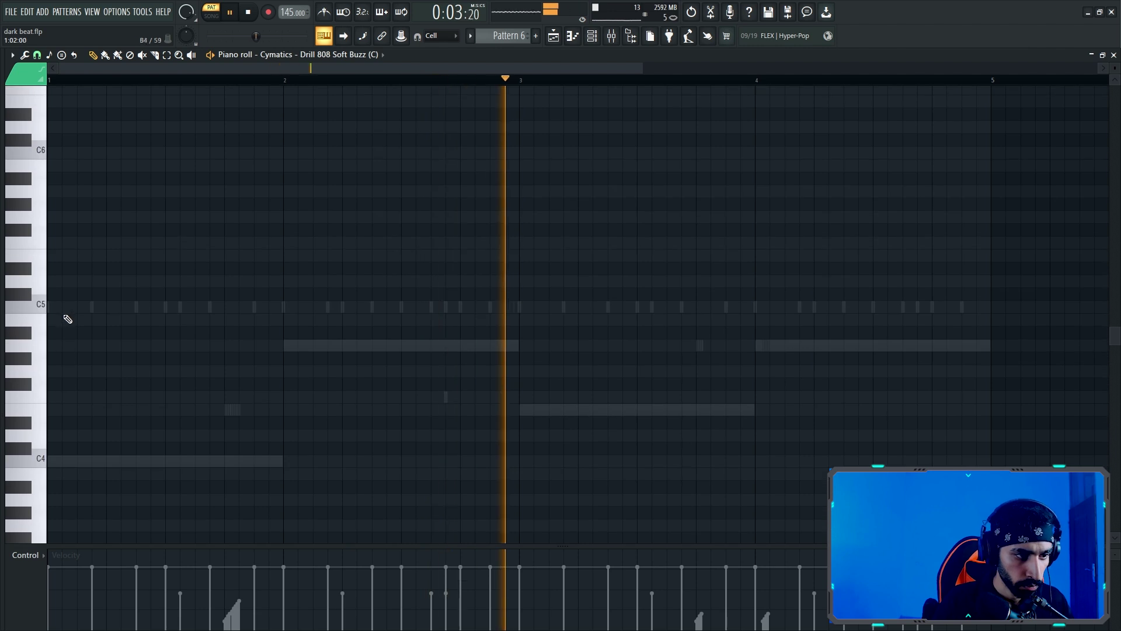
click(51, 305)
drag(92, 308, 267, 314)
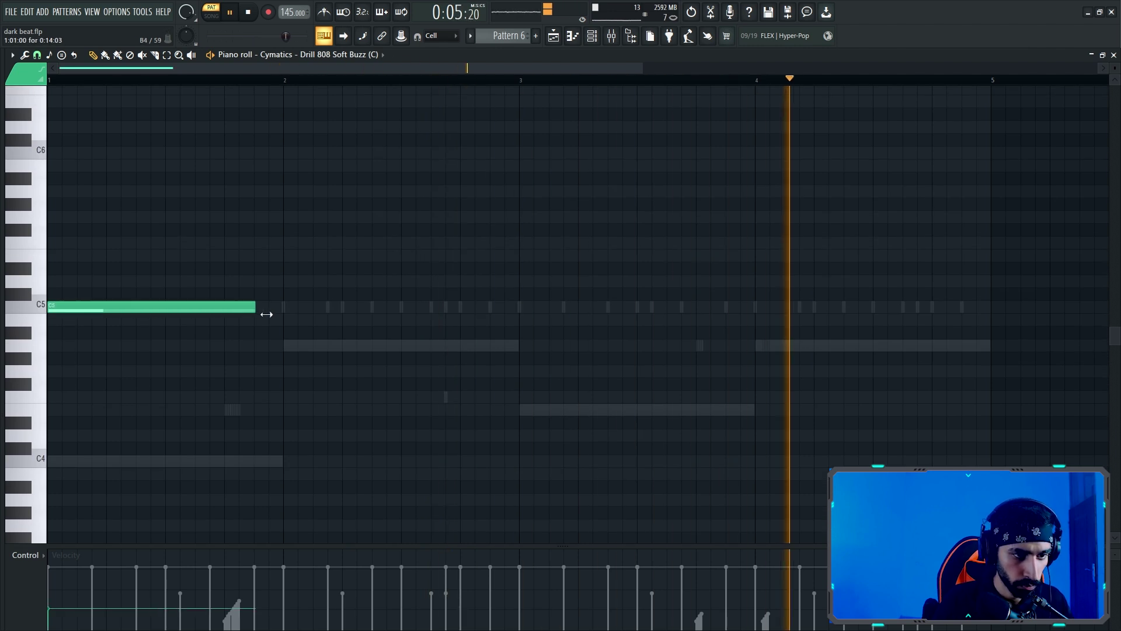
drag(67, 571, 57, 569)
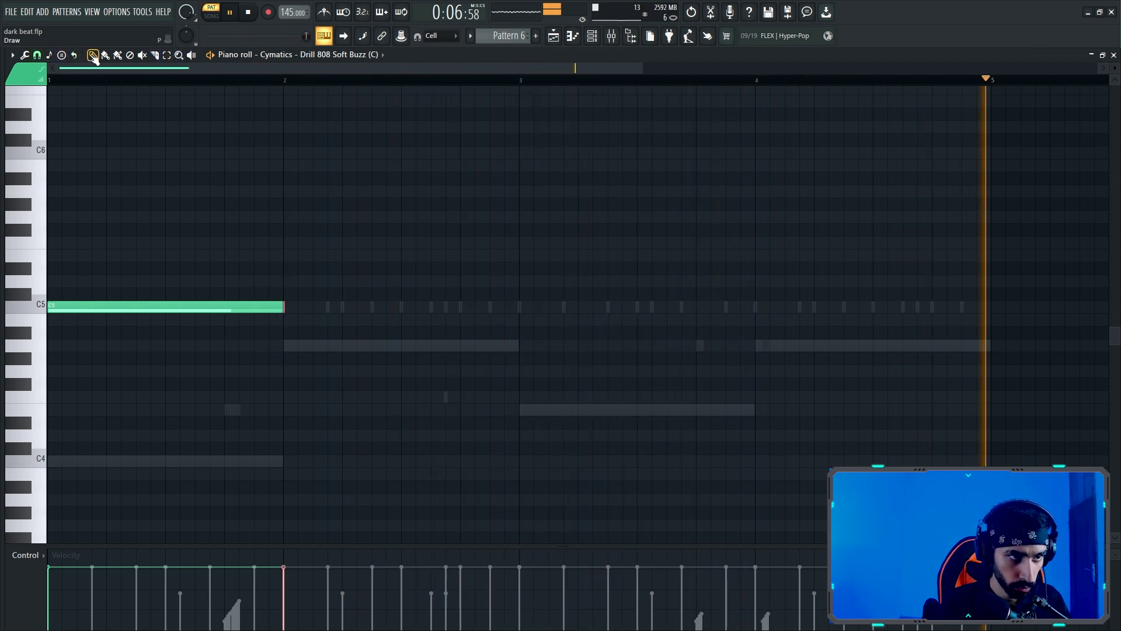
Delete the stray short C5 note at the start of bar 2, shorten the first 808 note to eight steps and play it.
right_click(284, 306)
key(ctrl+z)
right_click(285, 307)
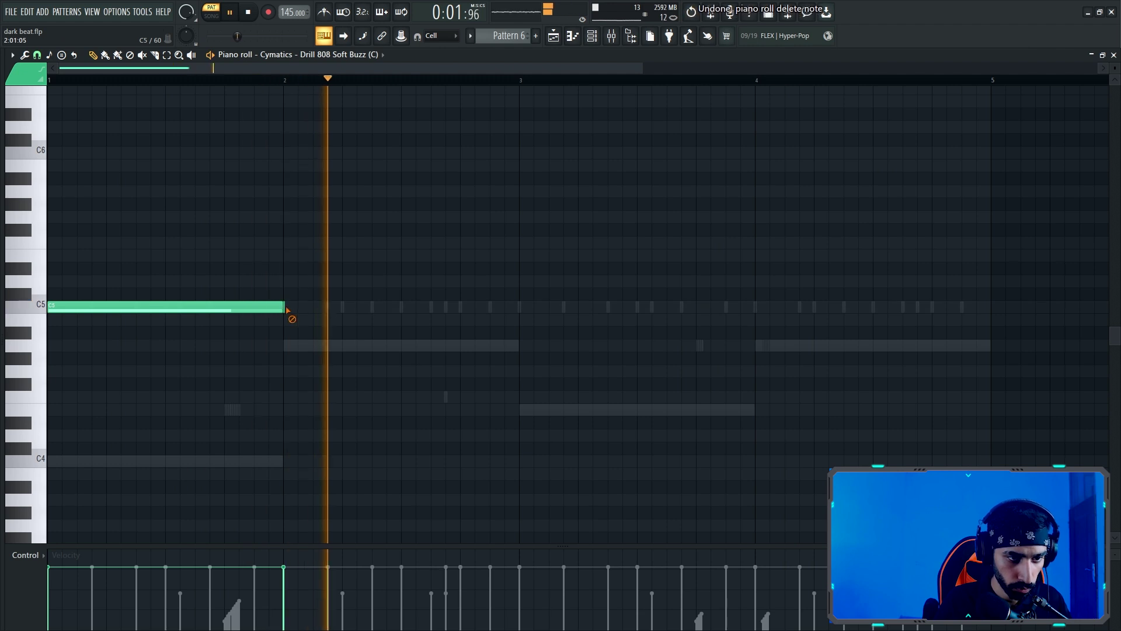
key(space)
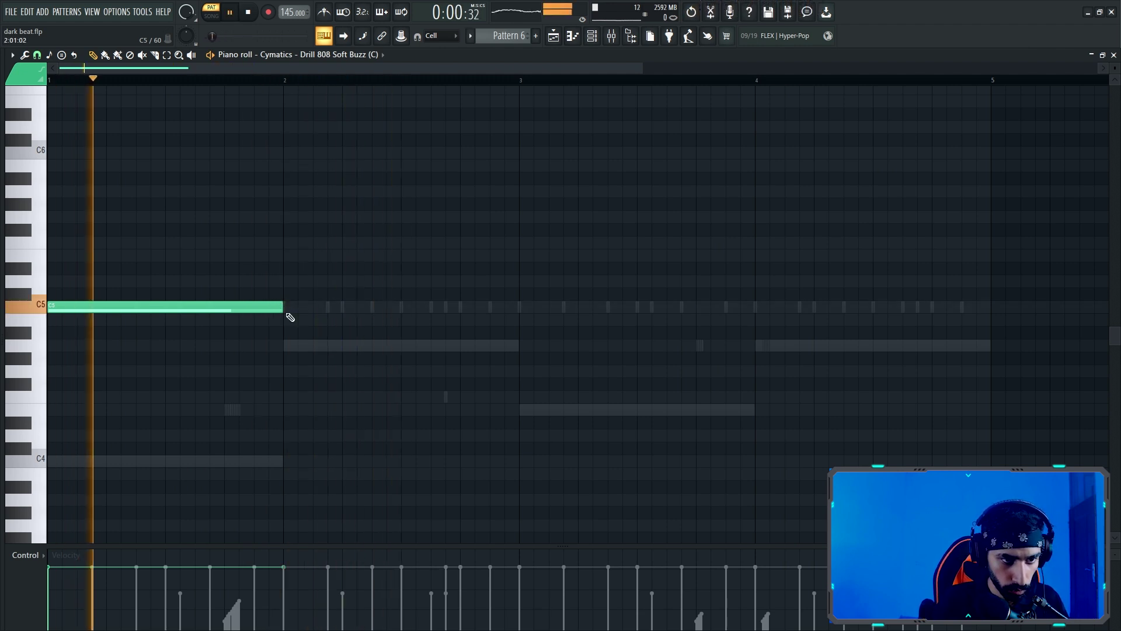
mouse_move(284, 307)
mouse_down()
mouse_move(151, 306)
mouse_move(165, 313)
mouse_up()
key(space)
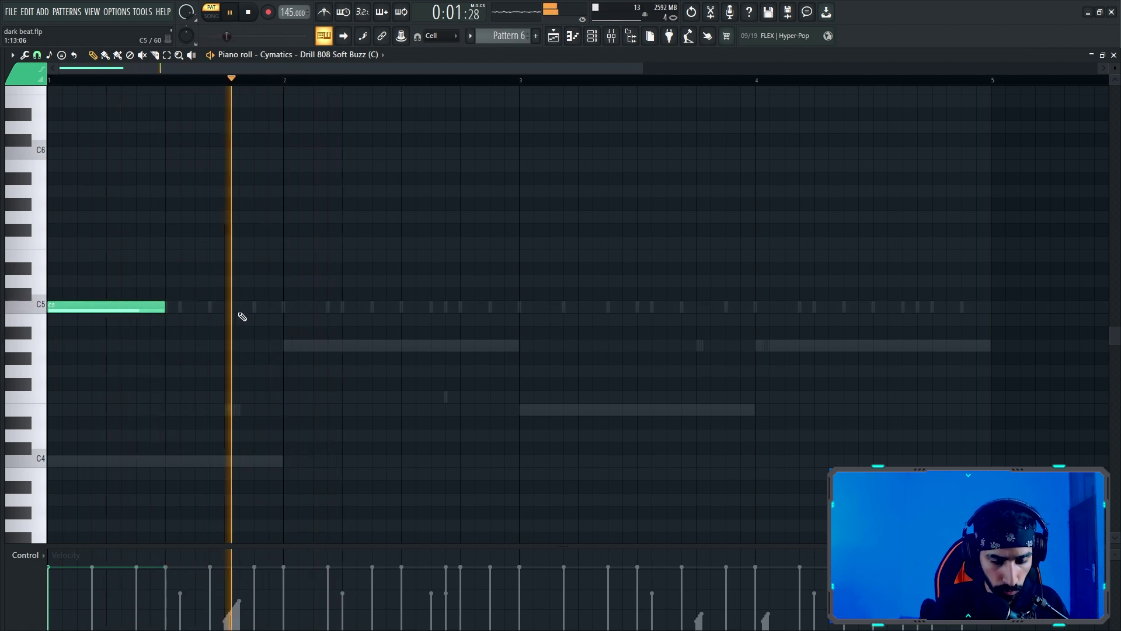
Add C5 808 notes at bar 2 steps 9 and 13 and bar 3 step 1, plus two-step notes at bar 4 steps 5, 7 and 9.
click(401, 308)
key(space)
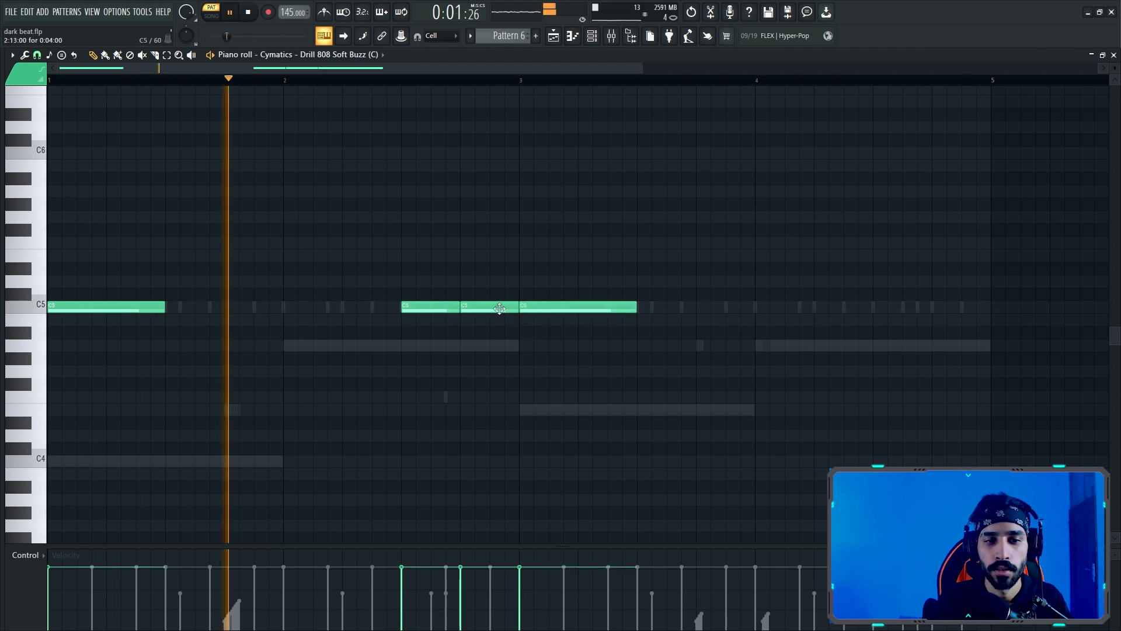
click(819, 306)
drag(870, 312, 844, 308)
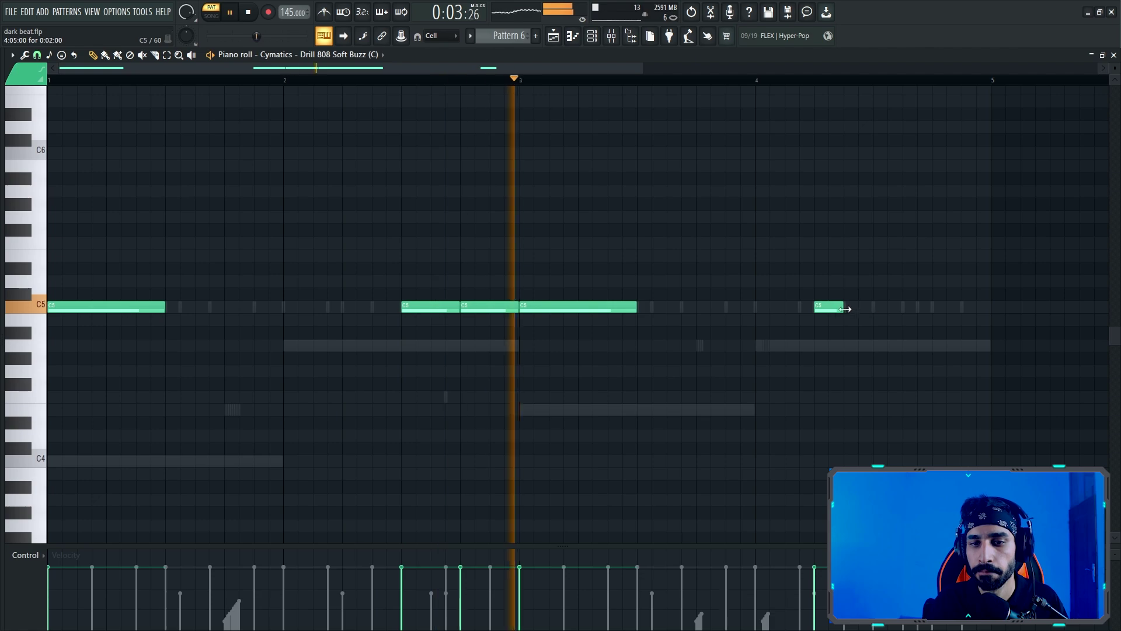
click(847, 306)
click(897, 309)
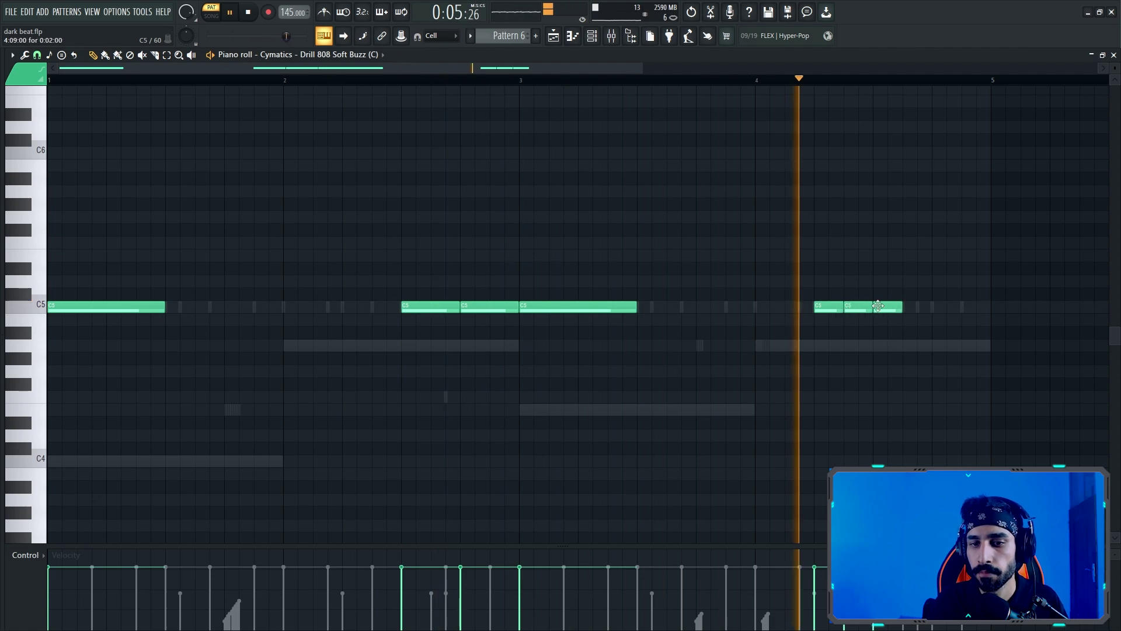